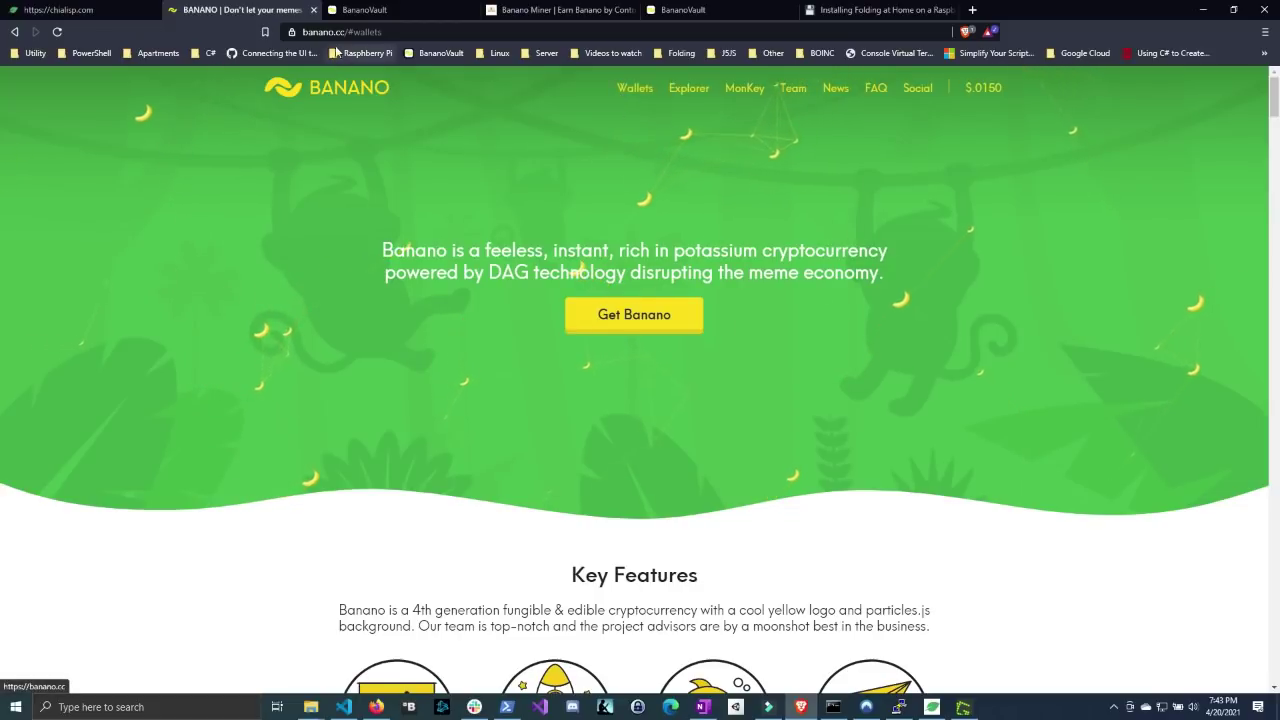
- Jump to the Wallets section and highlight the KALIUM and BANANOVAULT wallet names
click(630, 93)
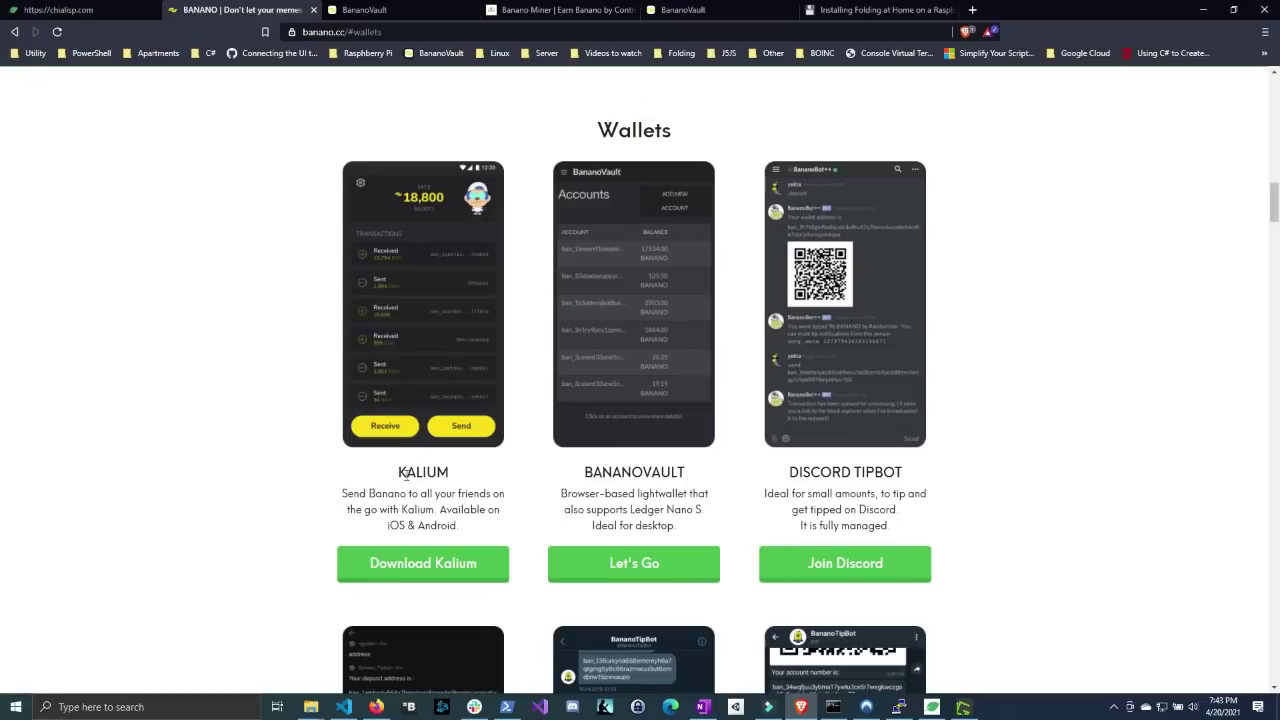
drag(406, 474, 457, 480)
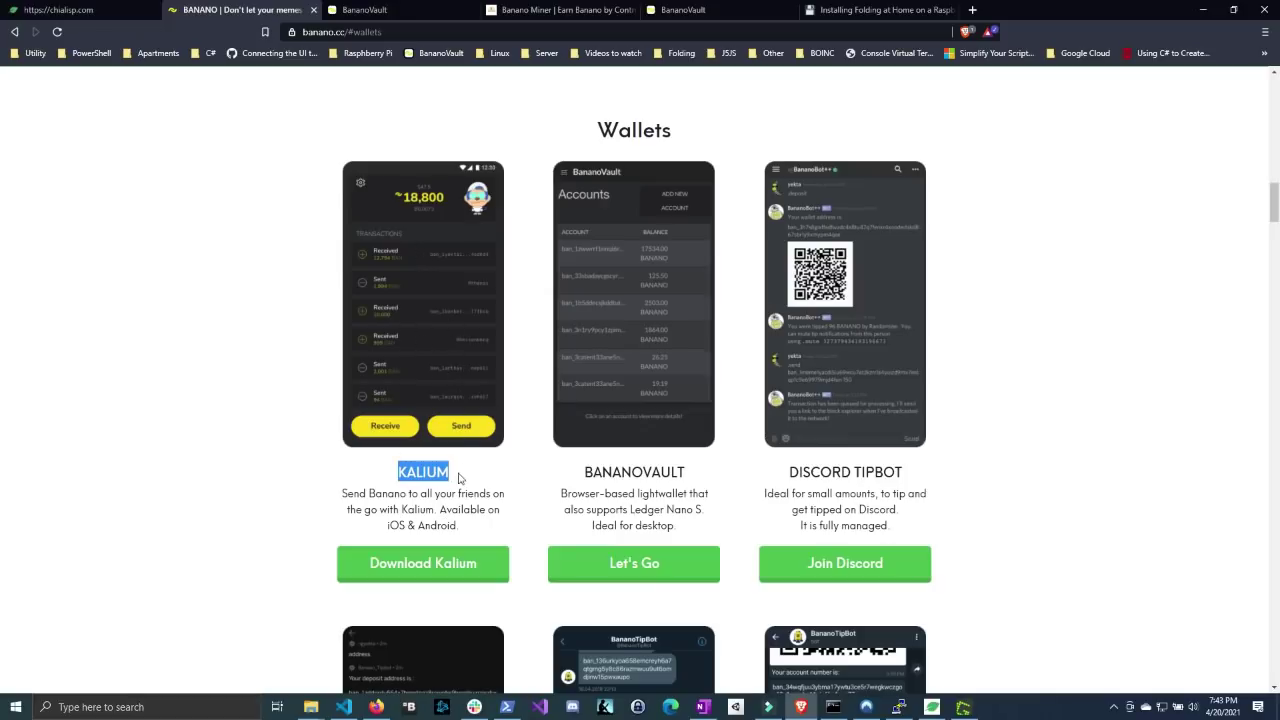
drag(582, 474, 688, 476)
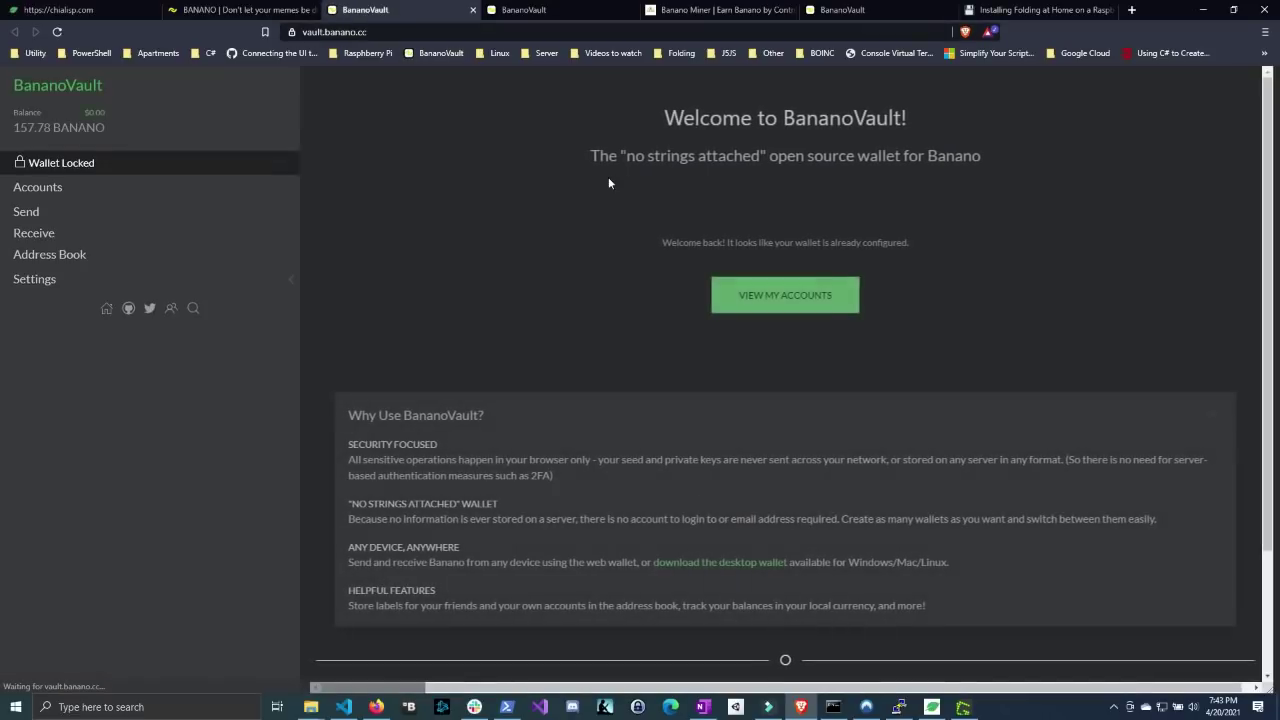
- Copy the account address from BananoVault's Accounts page to the clipboard
click(50, 190)
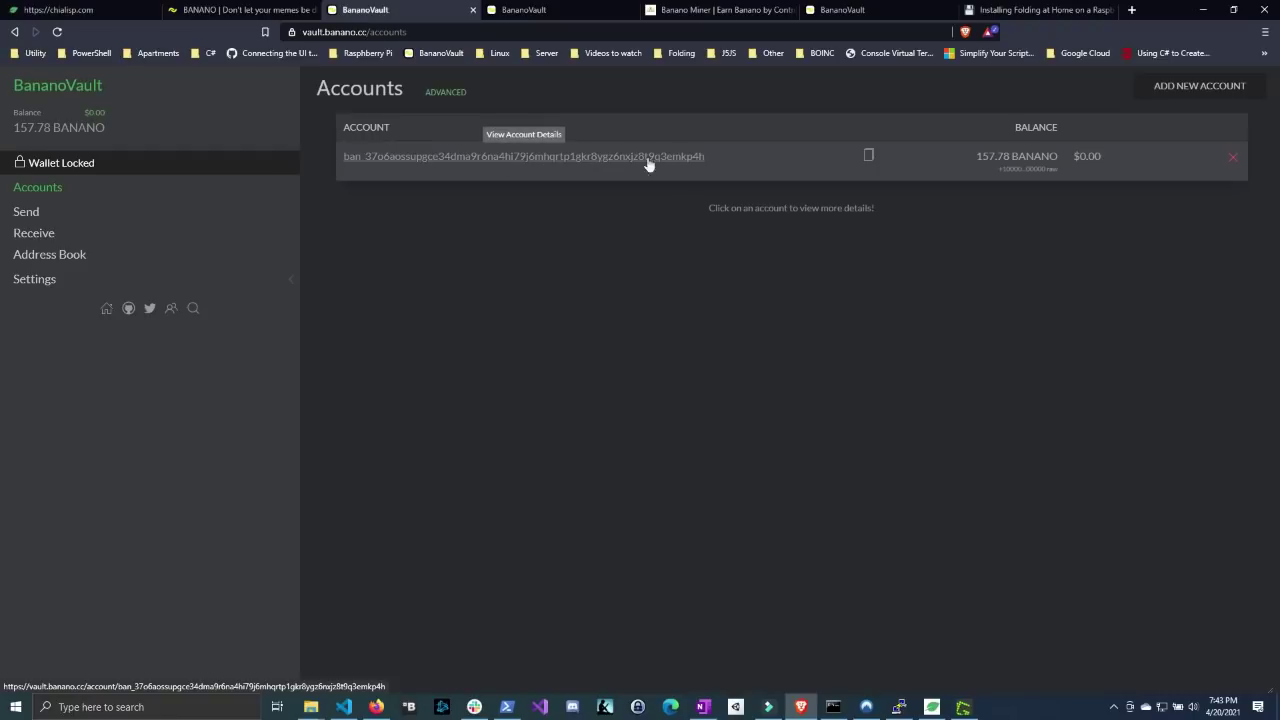
click(868, 156)
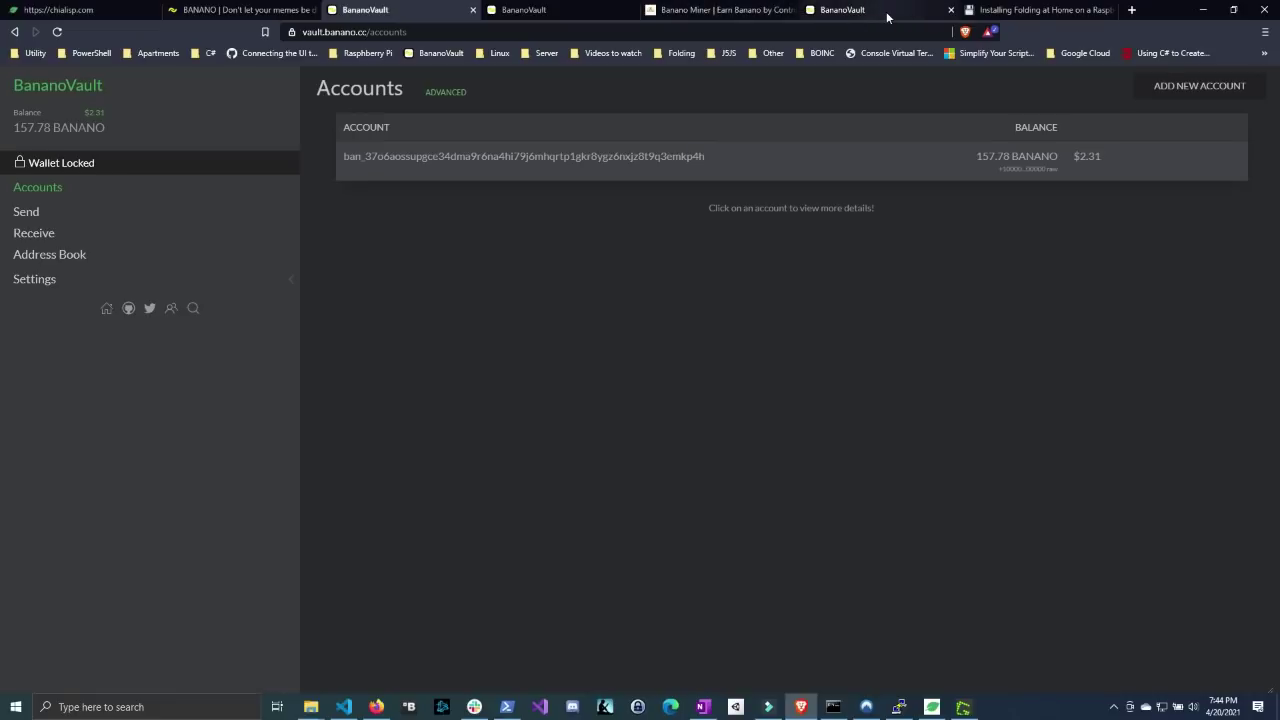
click(1003, 13)
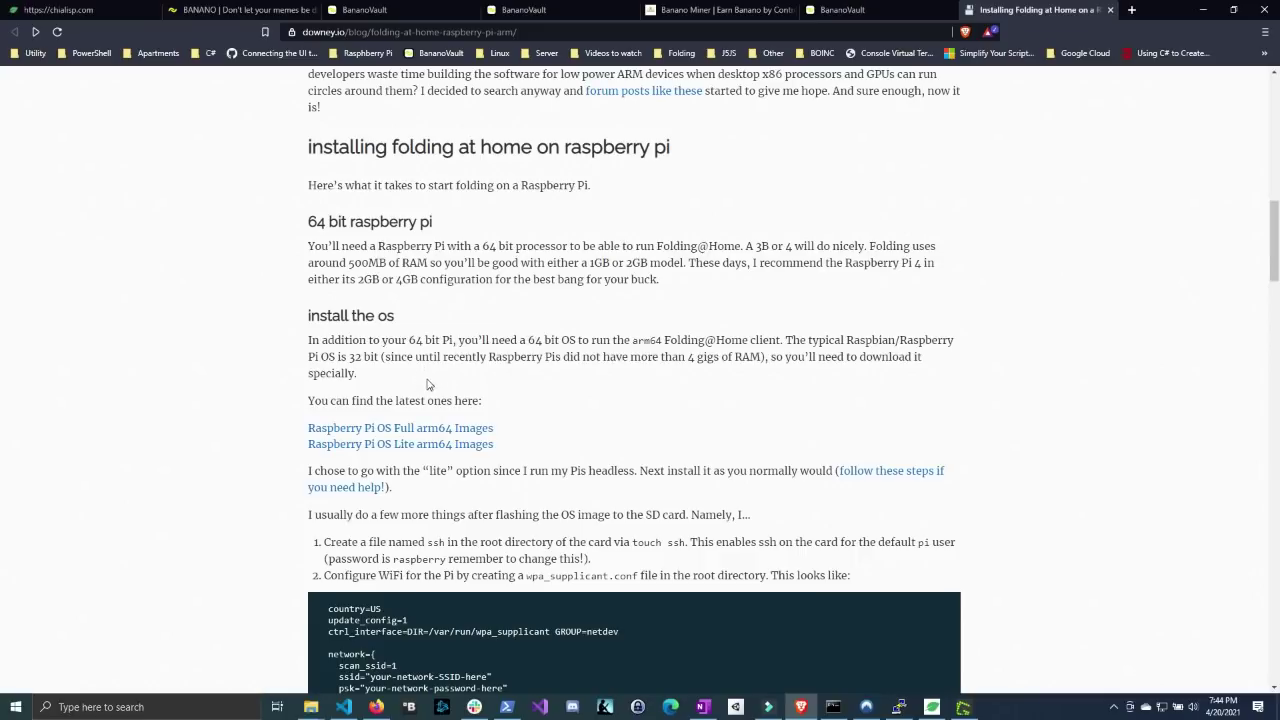
scroll(403, 318, down, 1)
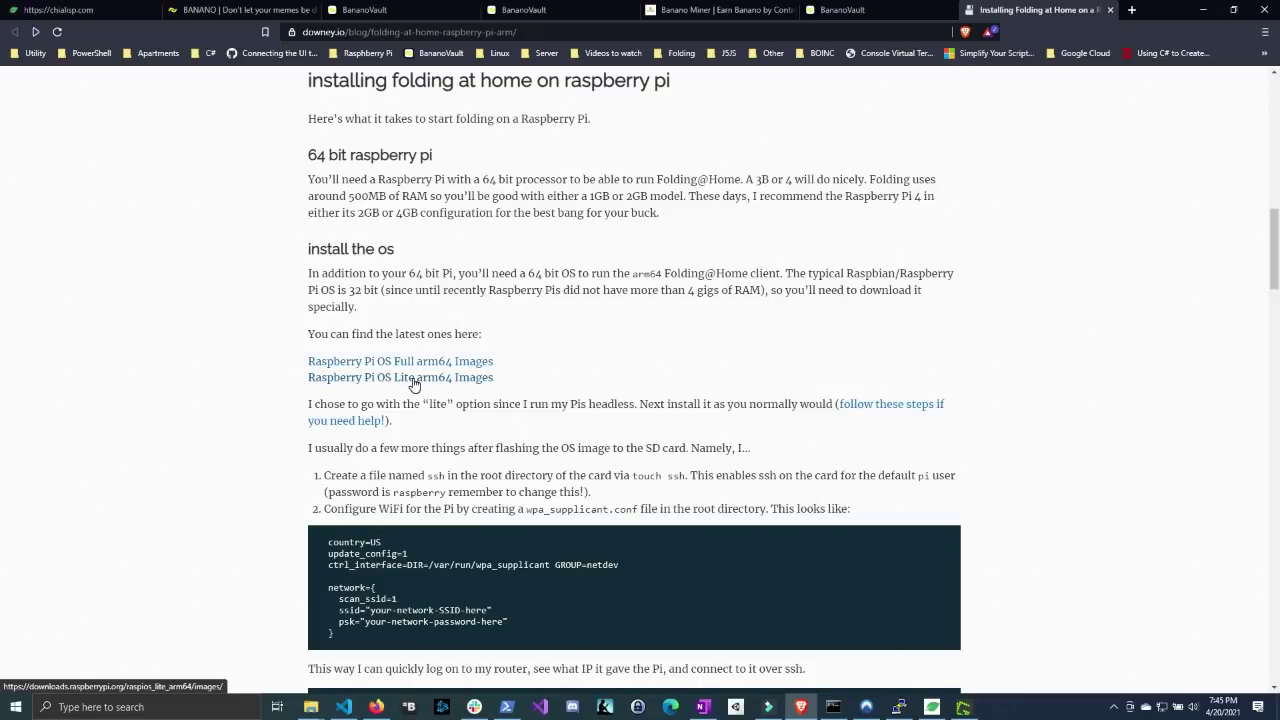
click(414, 378)
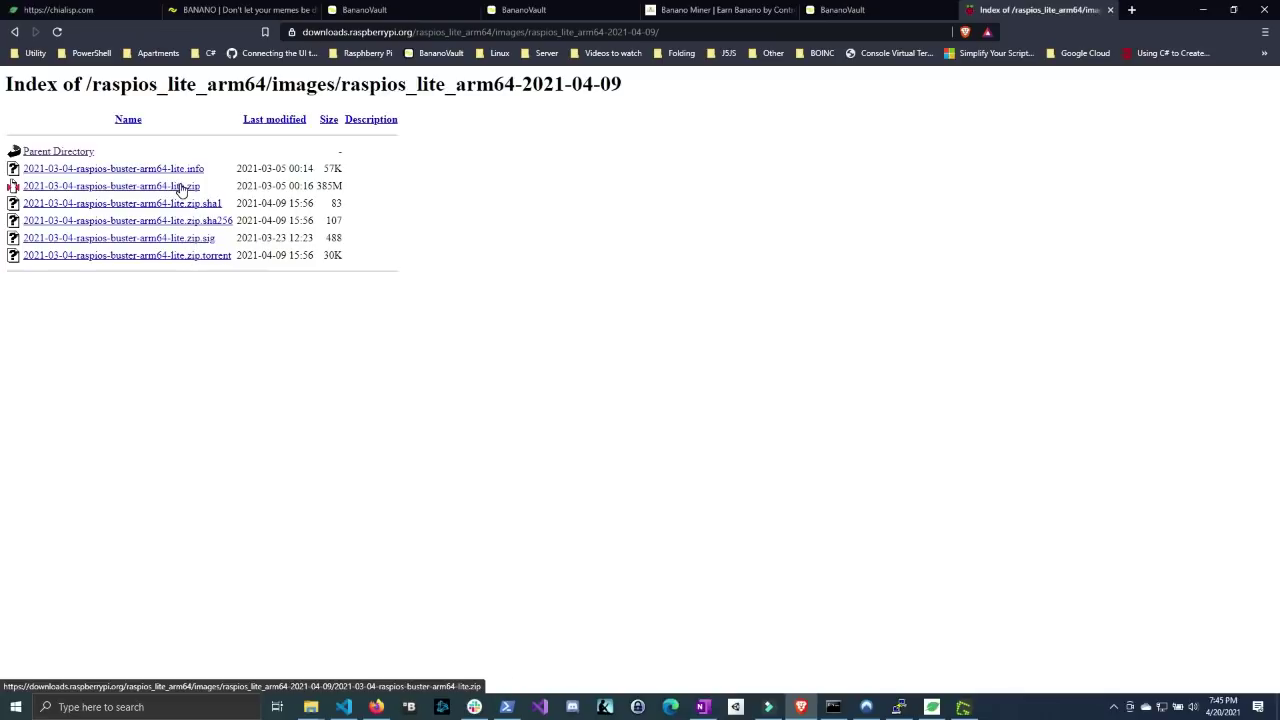
click(180, 189)
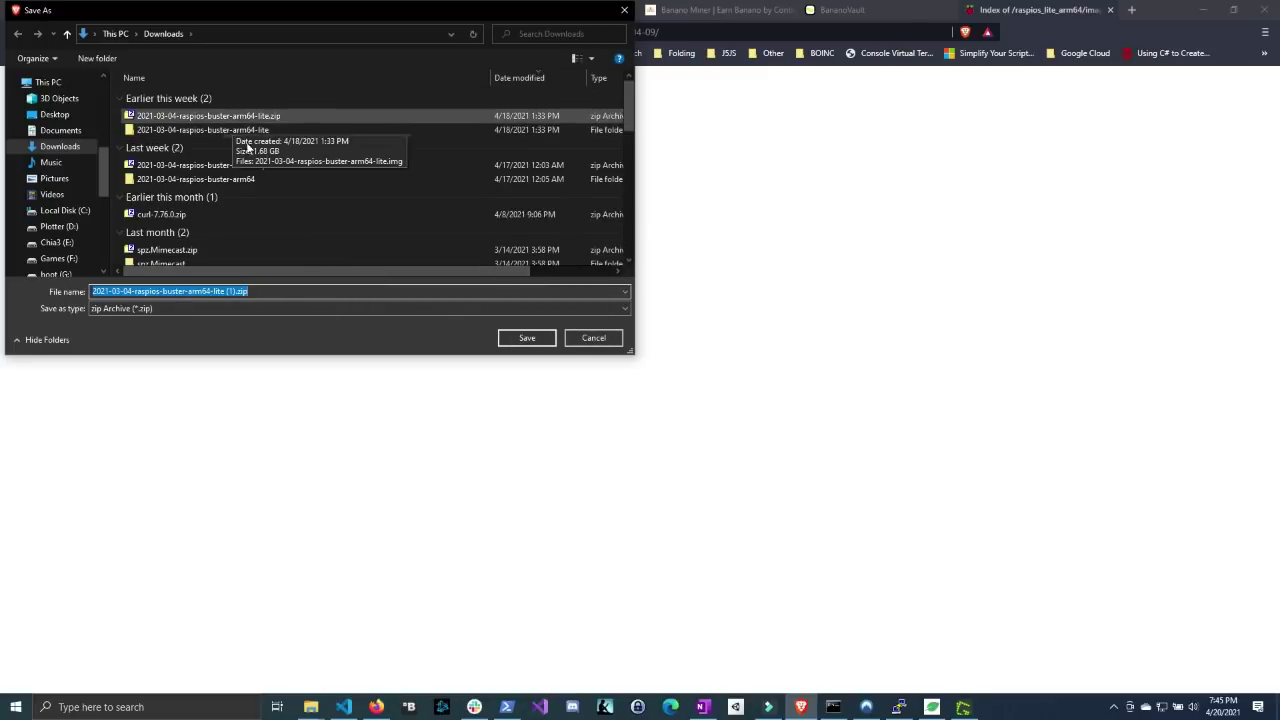
click(591, 340)
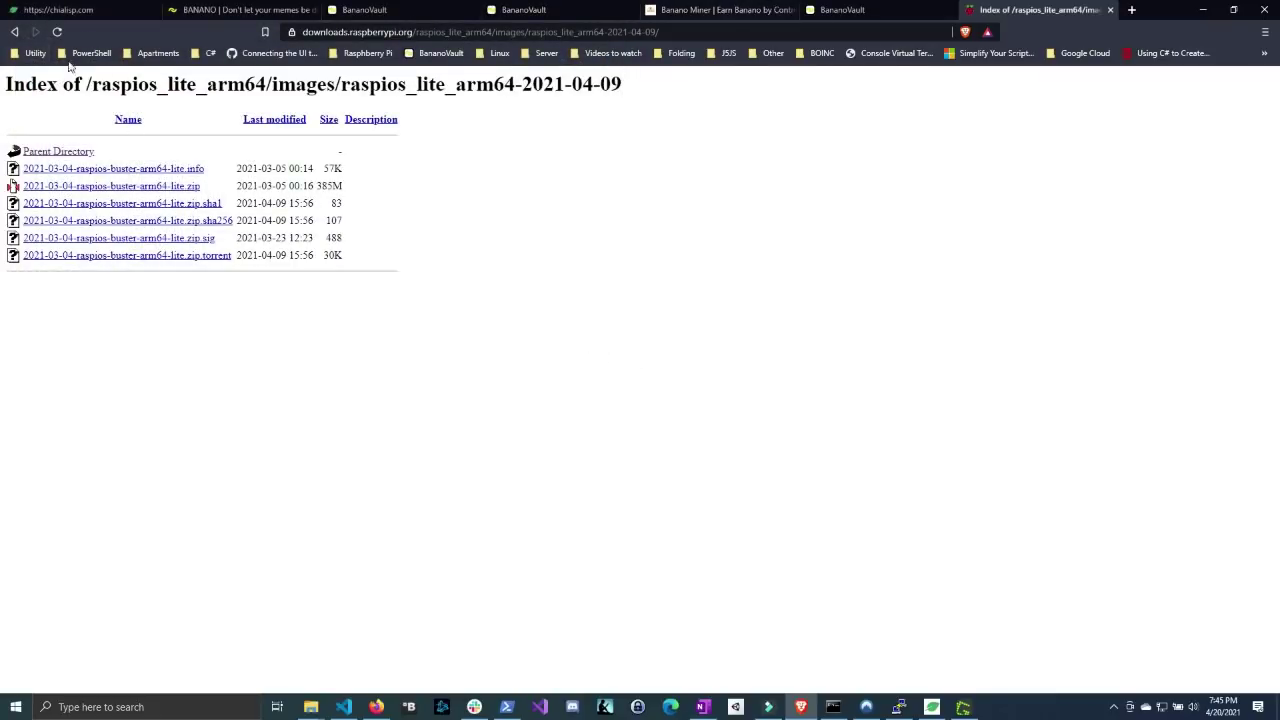
click(14, 32)
- Open the raspberrypi.org/software page in a new tab
click(14, 32)
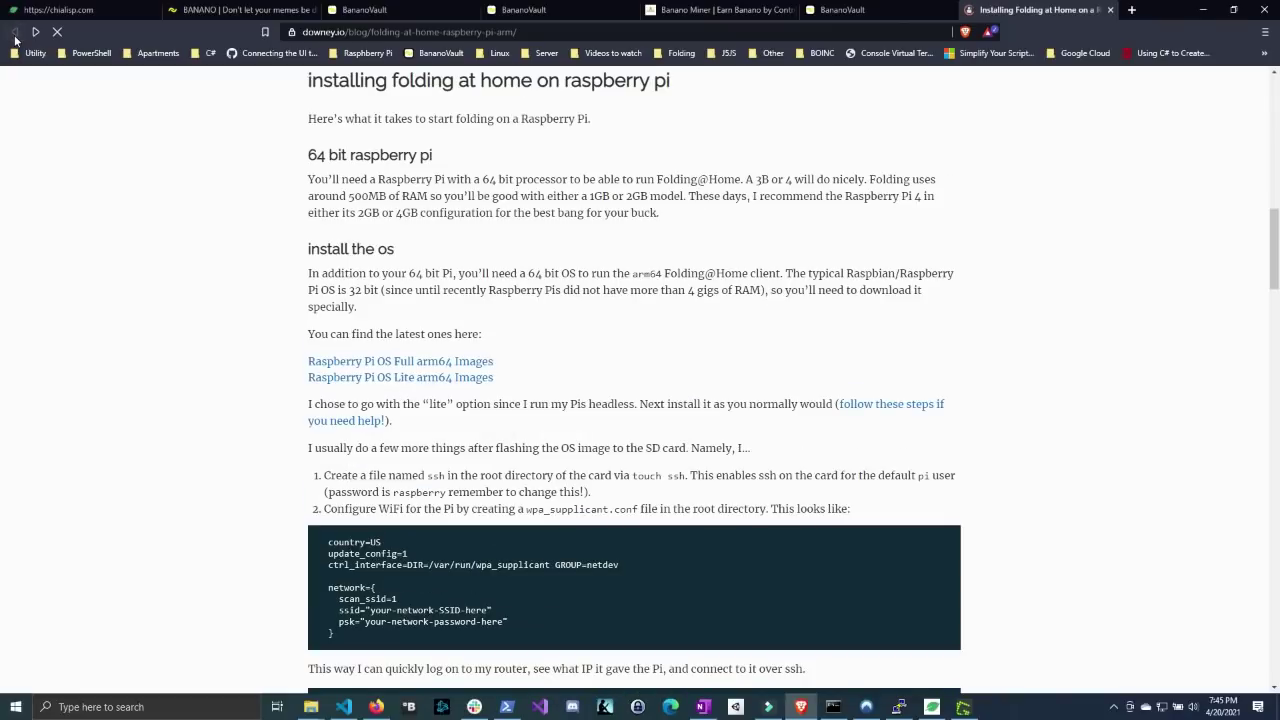
key(ctrl+shift+t)
scroll(669, 370, down, 3)
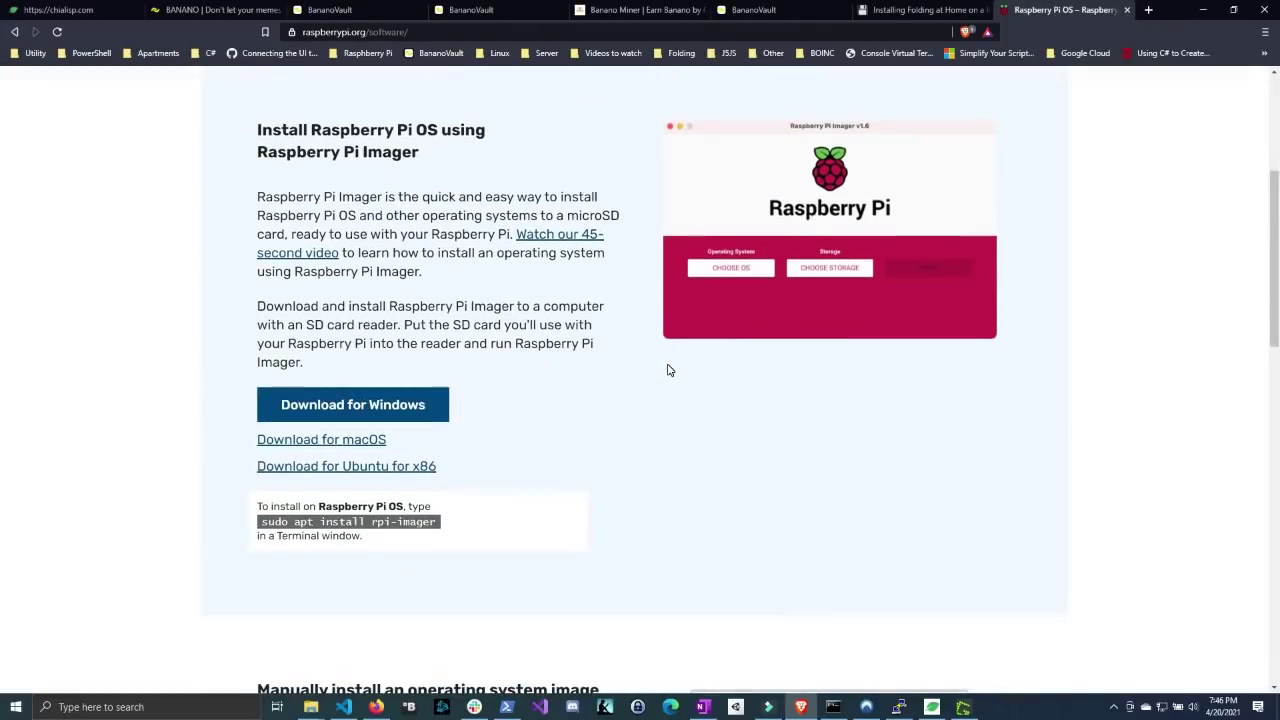
scroll(669, 370, up, 3)
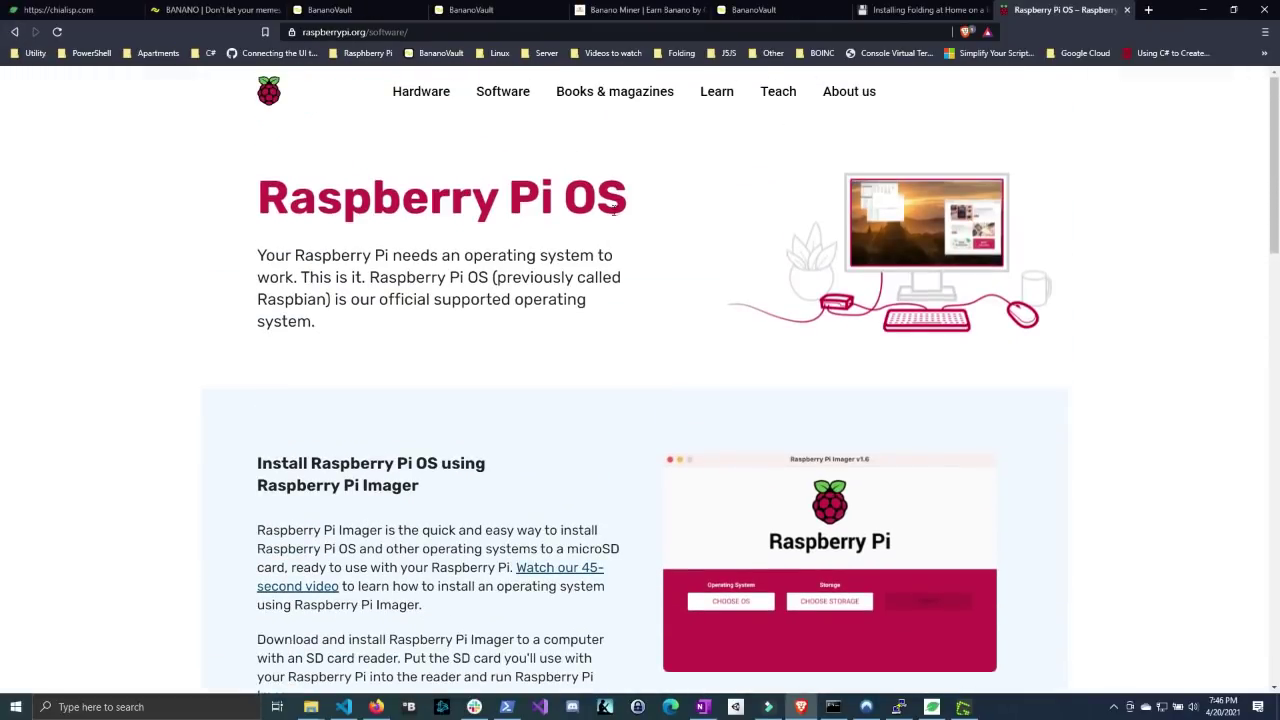
scroll(578, 277, down, 2)
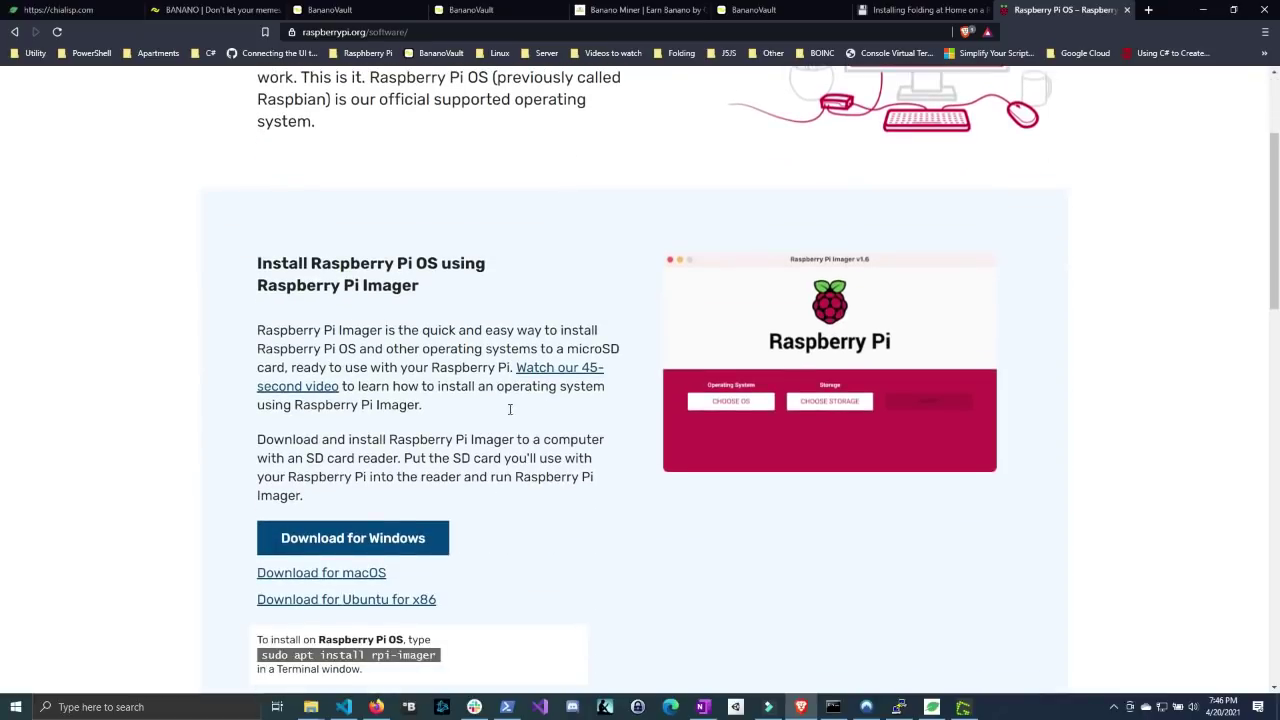
click(300, 31)
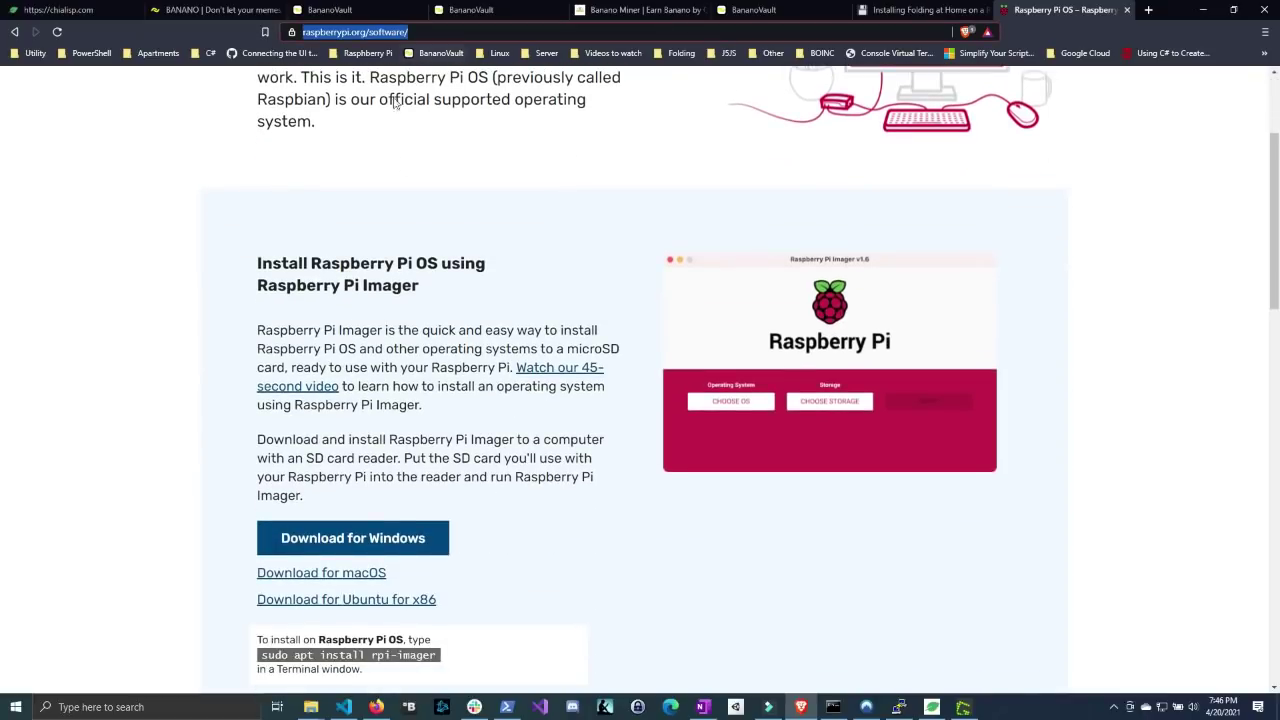
scroll(617, 337, down, 1)
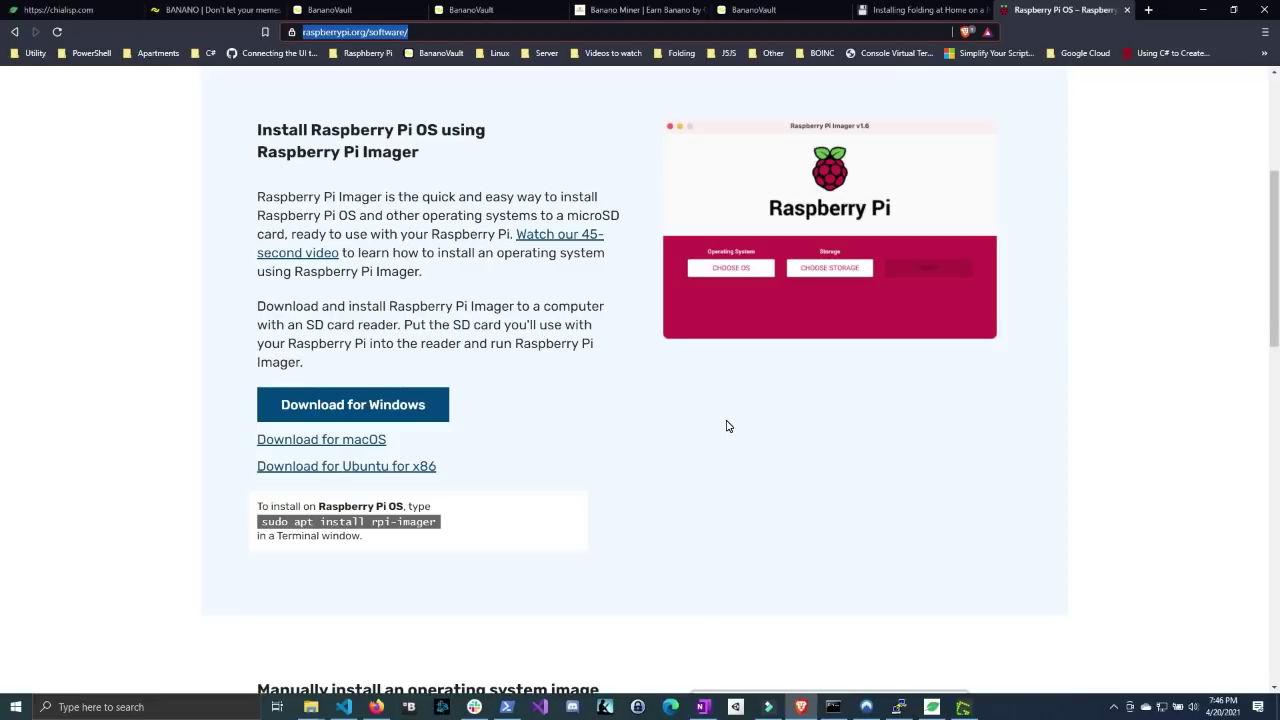
- Launch Raspberry Pi Imager by searching 'rasp' in the Start menu
key(super)
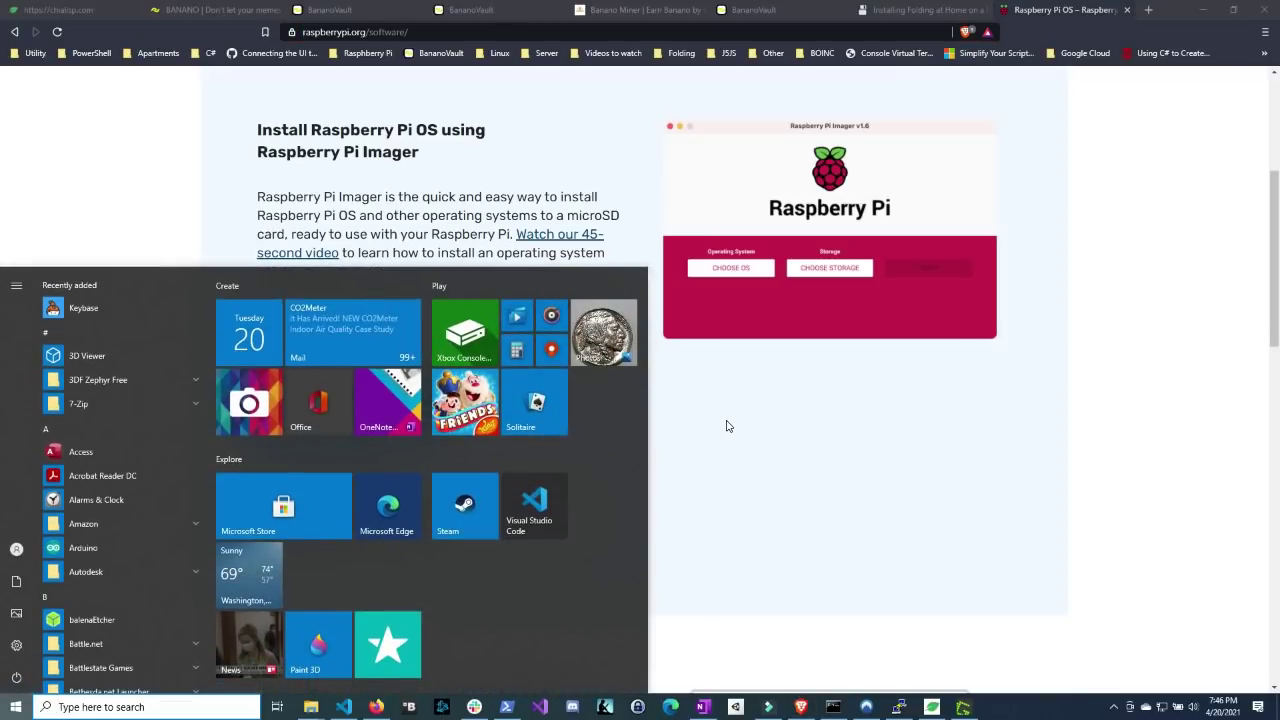
text(rasp)
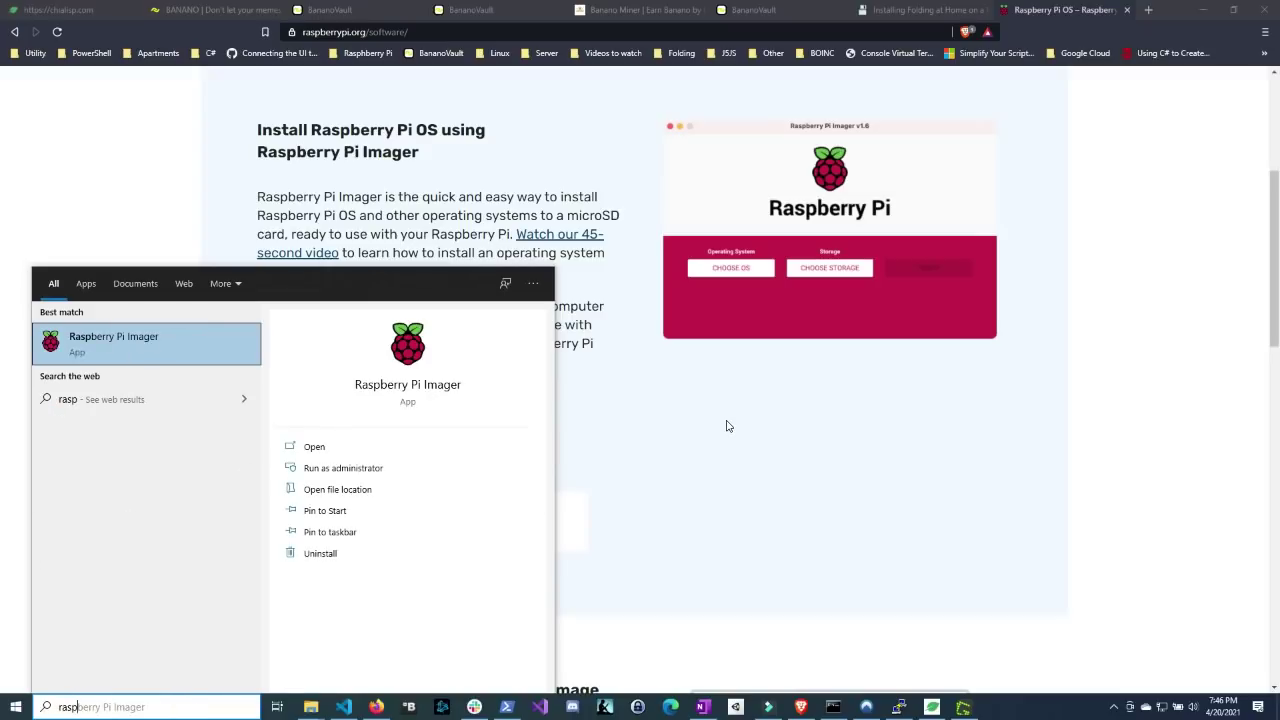
key(Return)
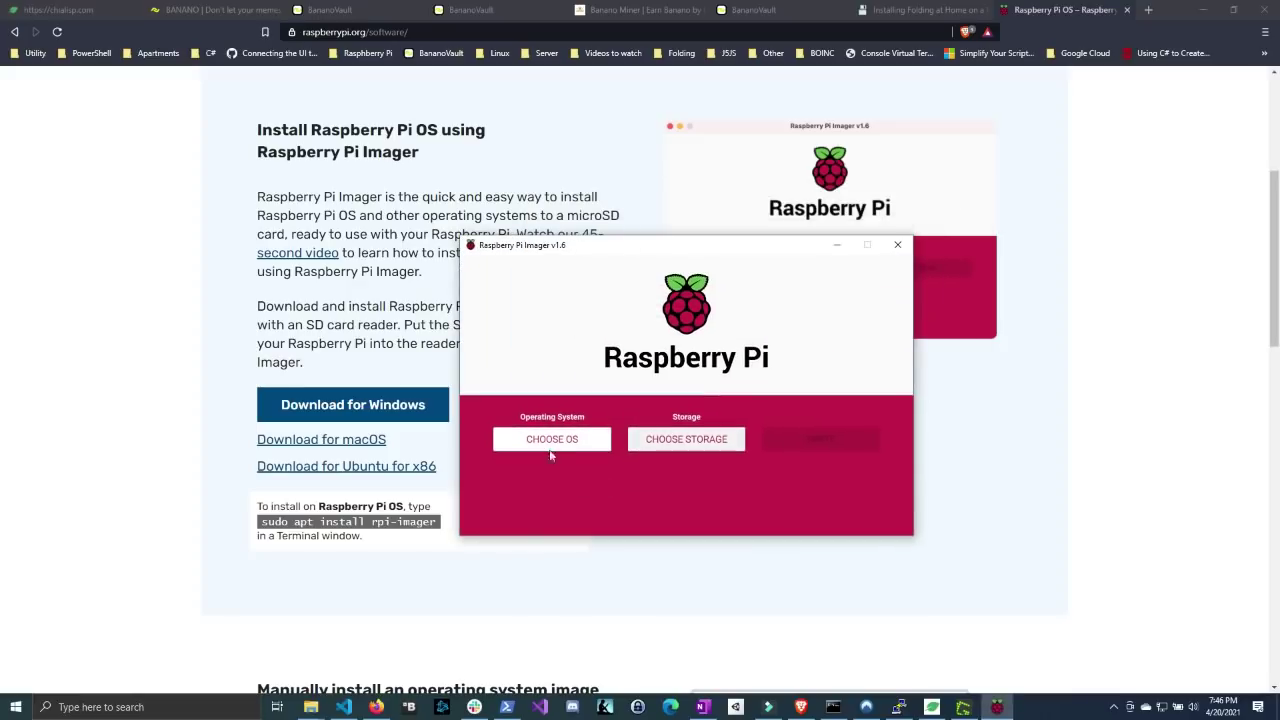
- Choose the custom 2021-03-04-raspios-buster-arm64-lite.img file as the OS, then list storage drives
click(549, 446)
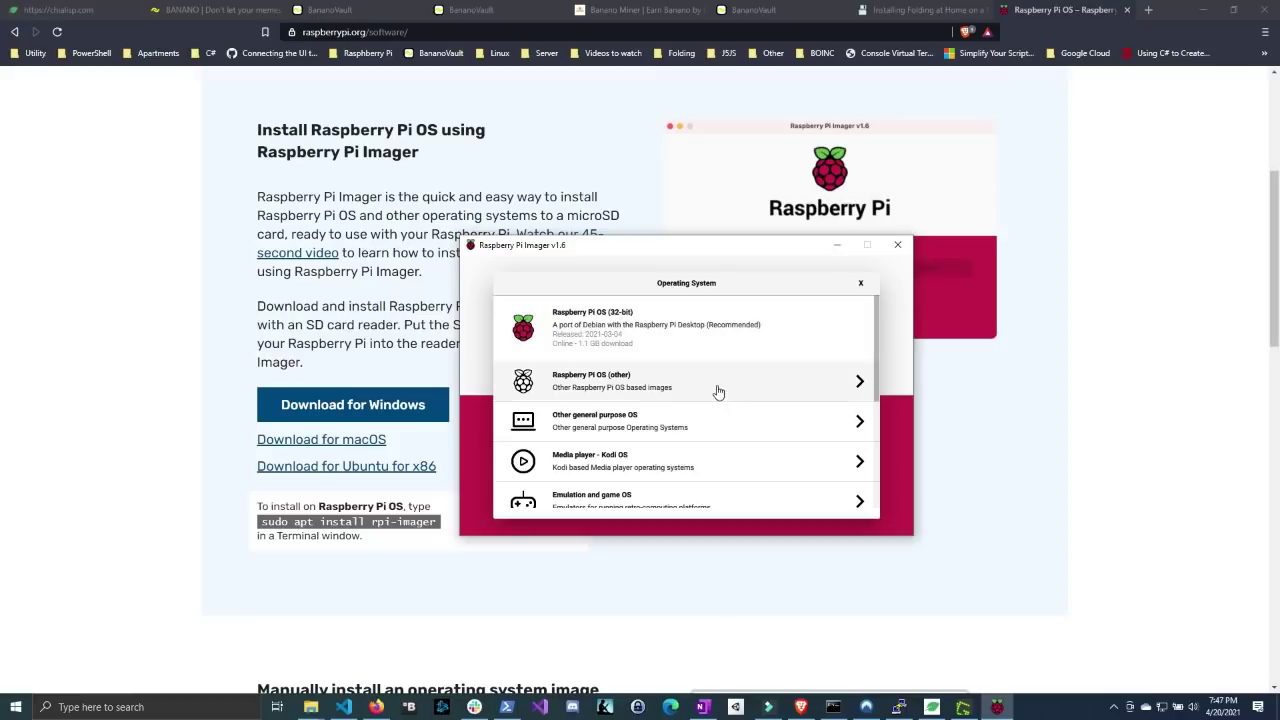
scroll(705, 360, down, 1)
scroll(703, 355, down, 5)
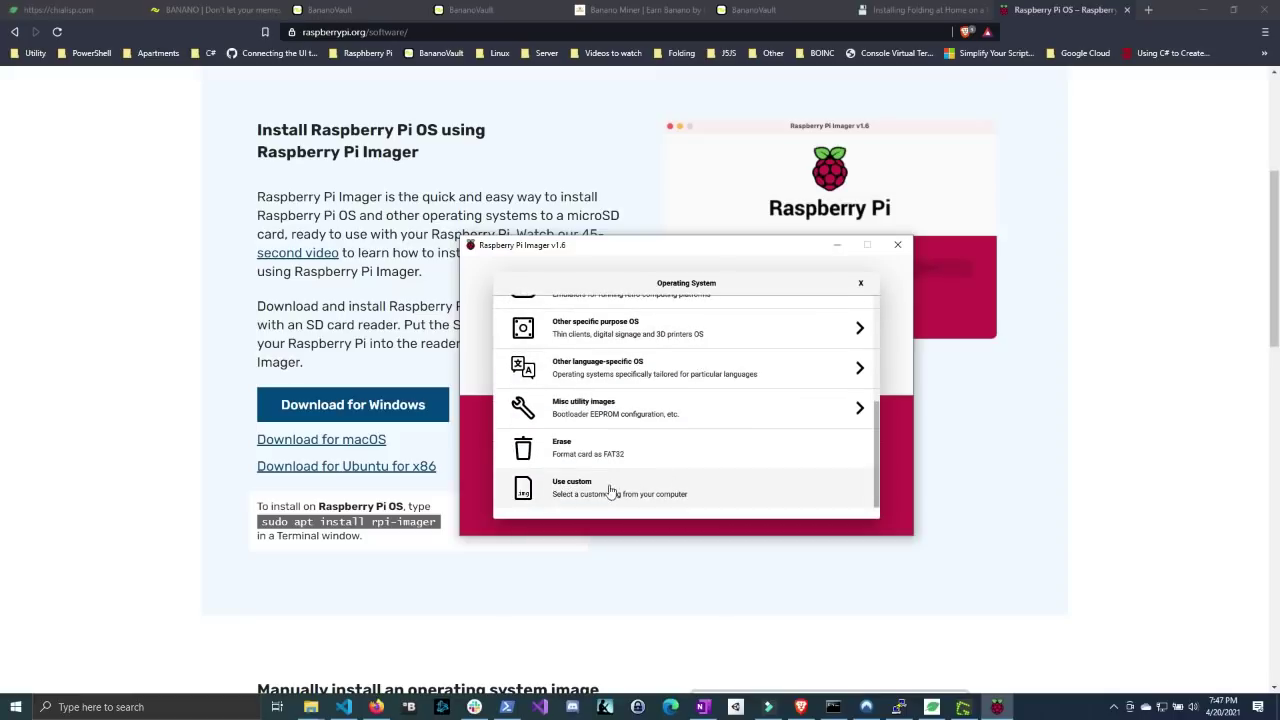
click(607, 494)
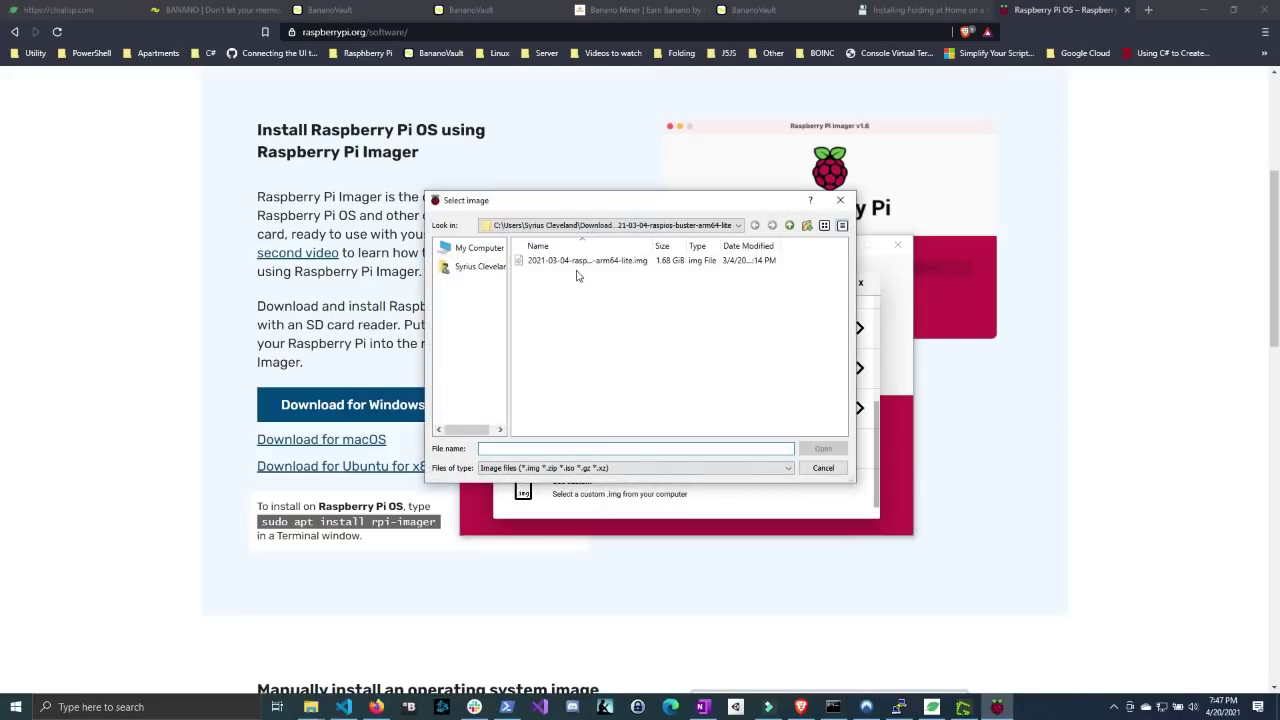
click(577, 262)
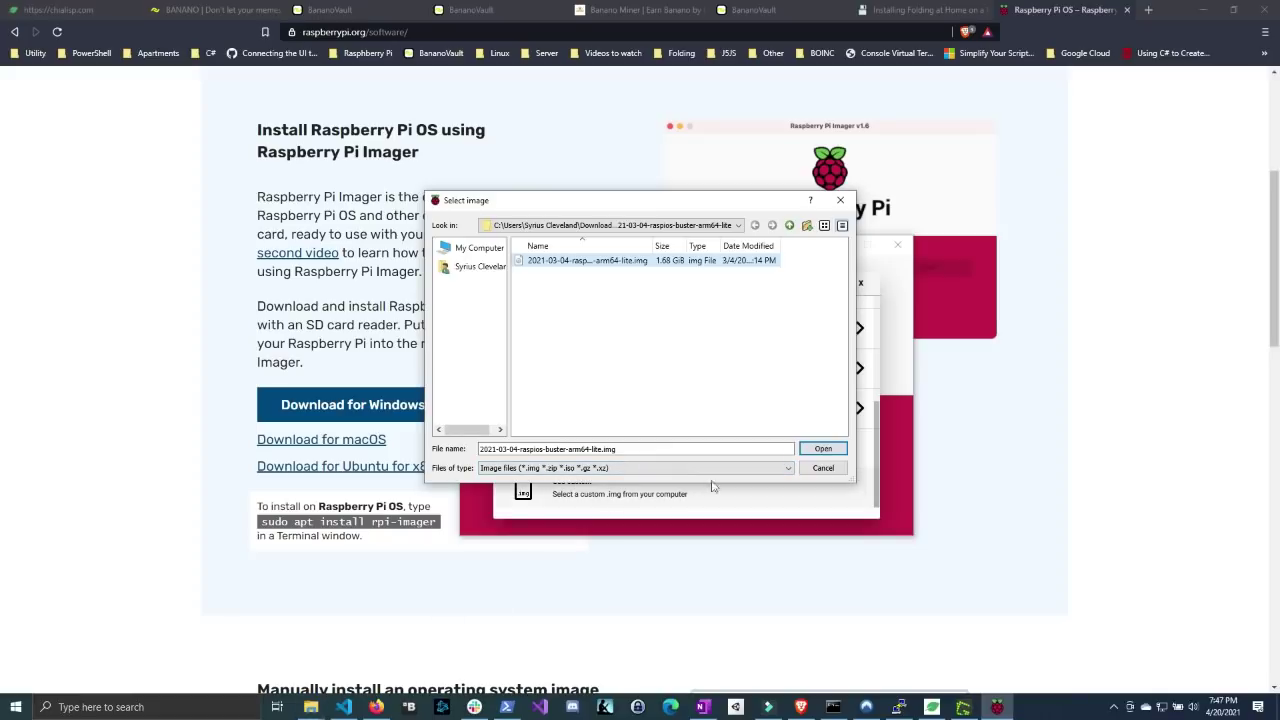
click(815, 452)
click(755, 442)
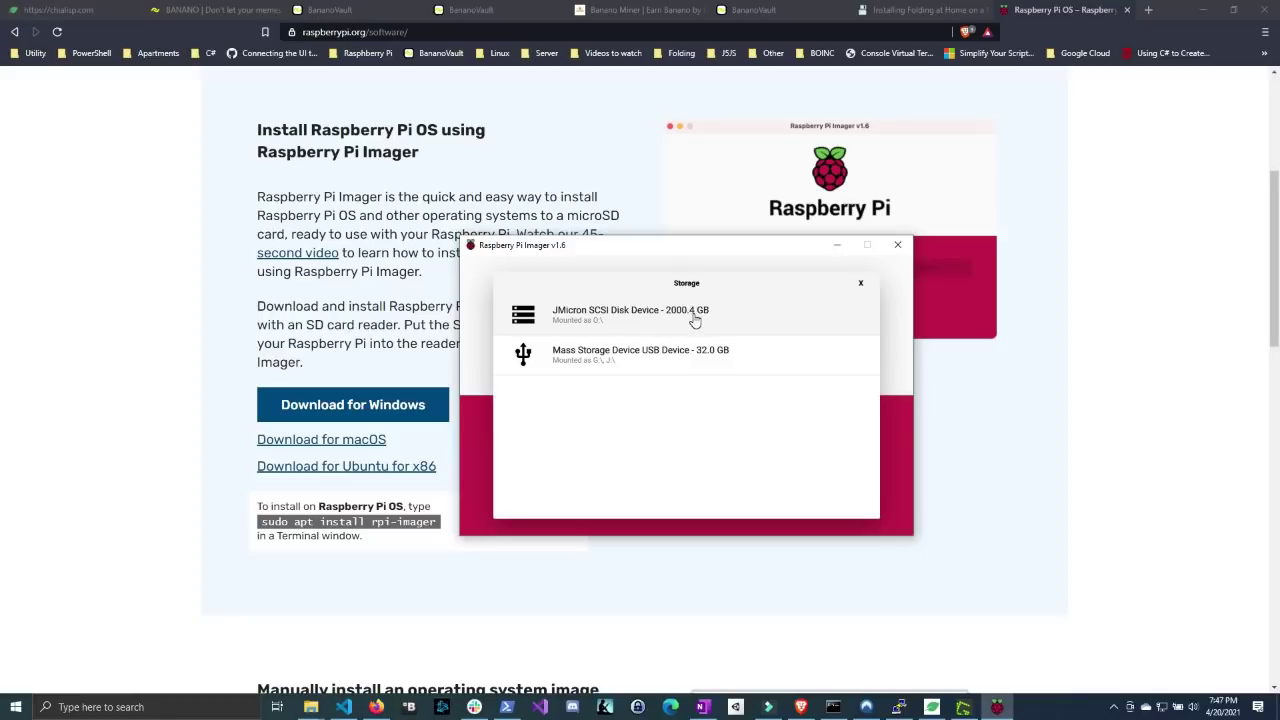
- Write the arm64 lite image to the 32 GB USB mass storage device, confirming the erase
click(608, 360)
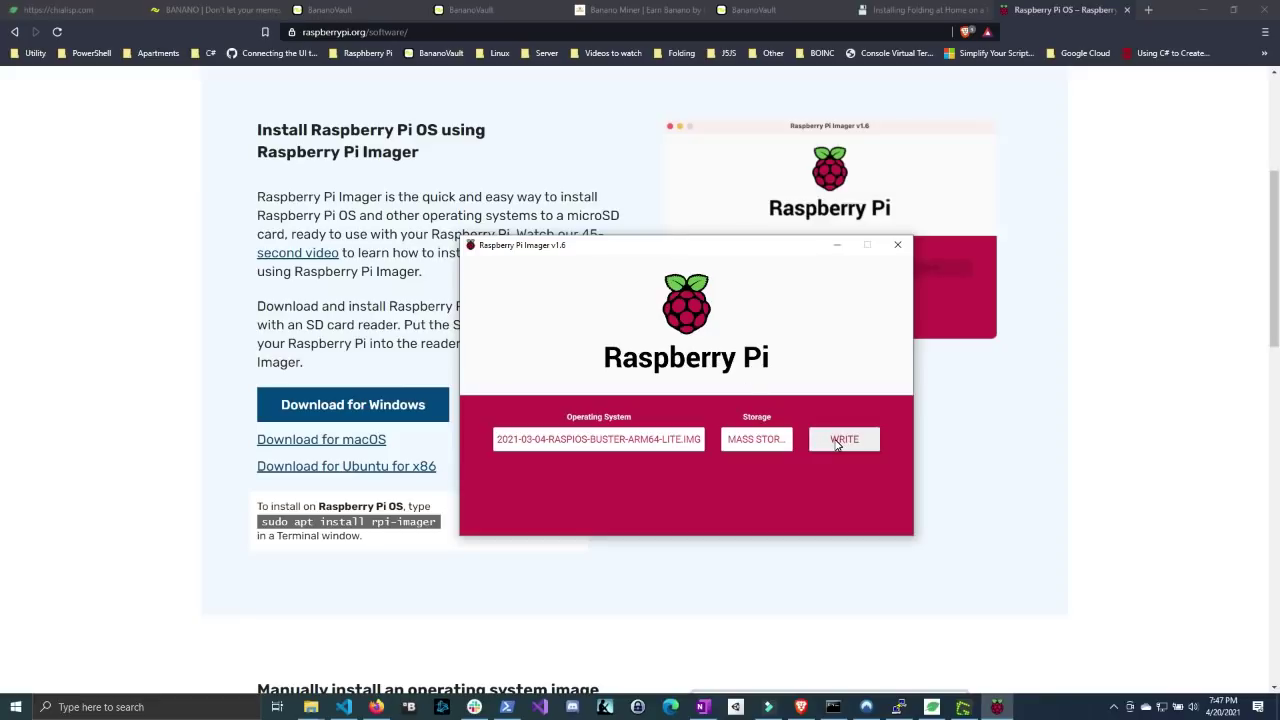
click(825, 445)
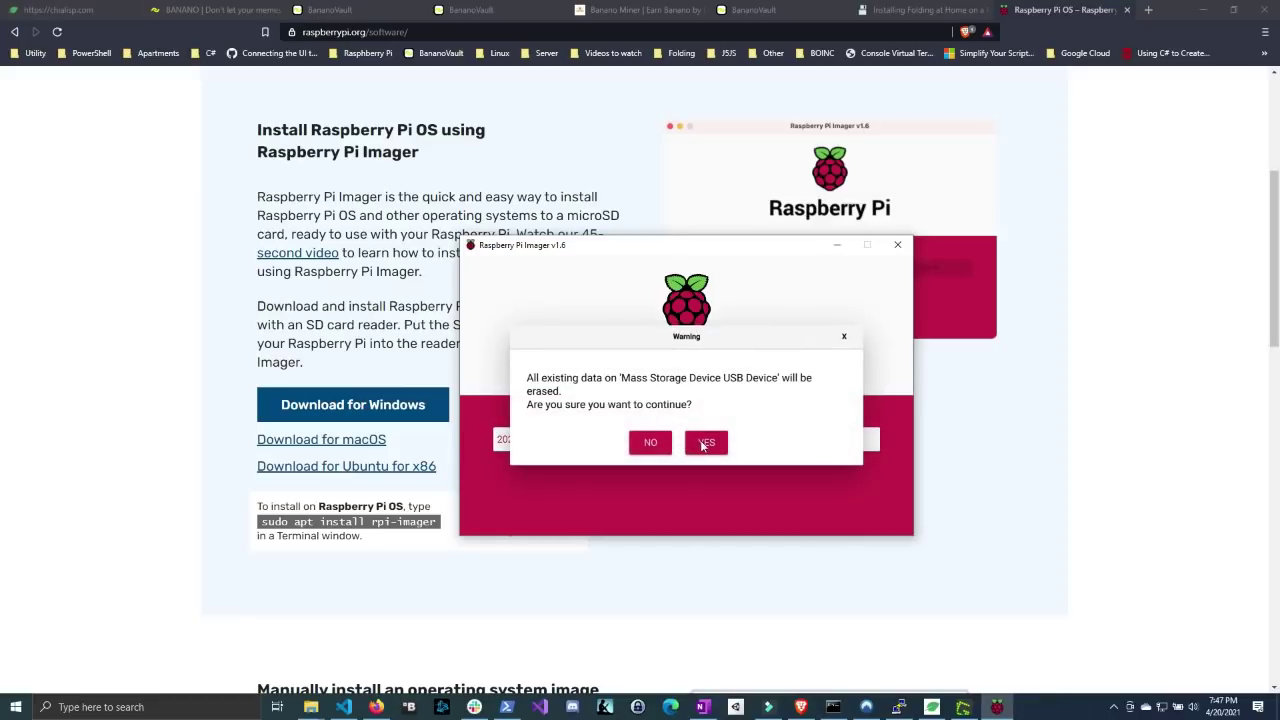
click(706, 443)
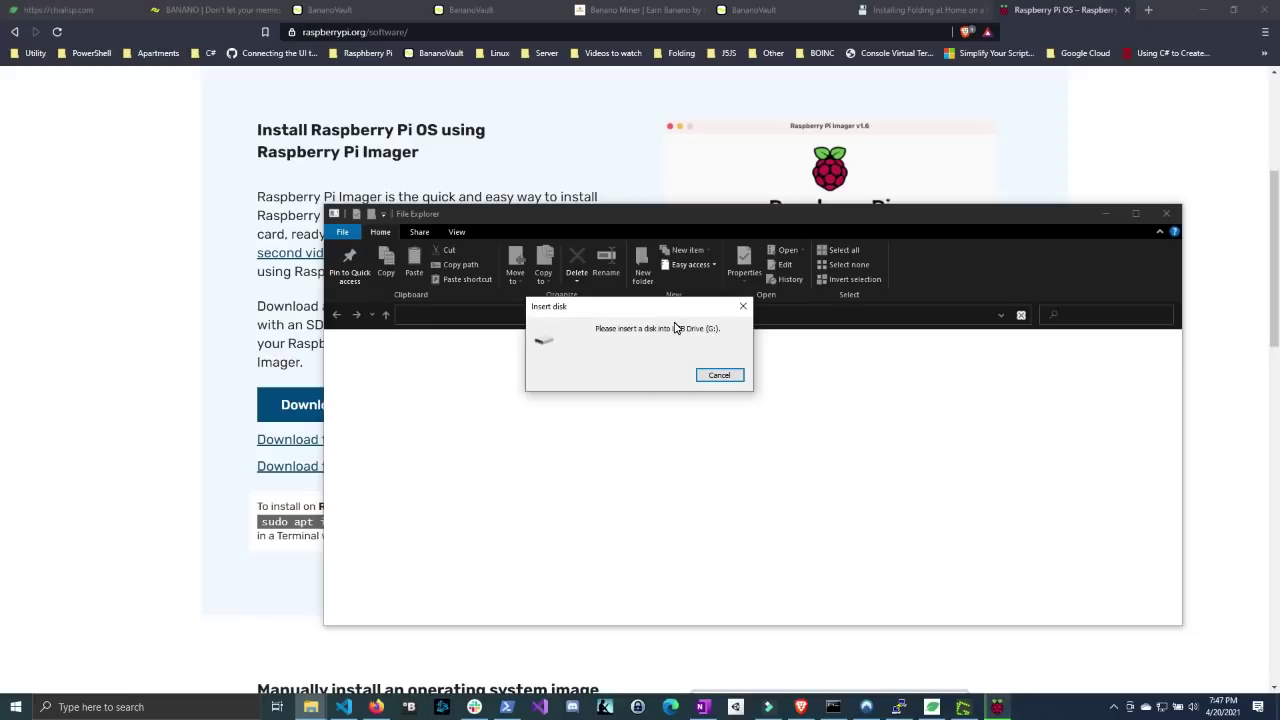
drag(640, 310, 747, 318)
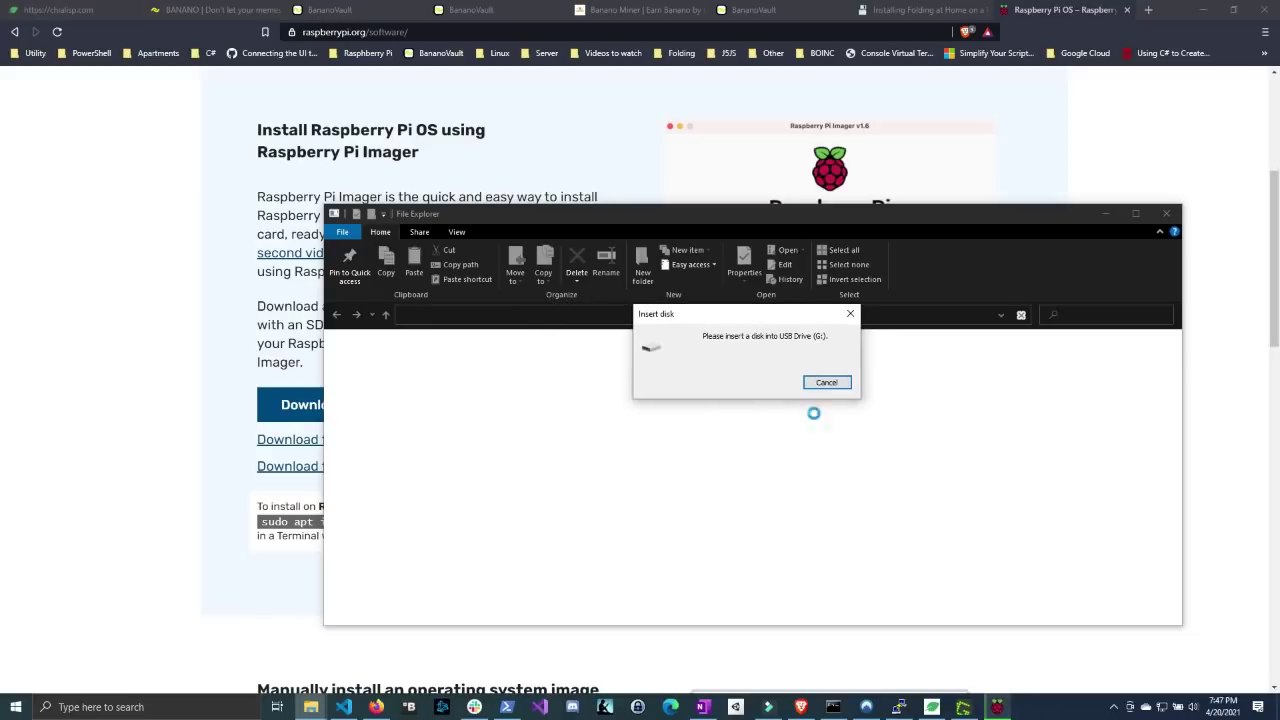
click(997, 707)
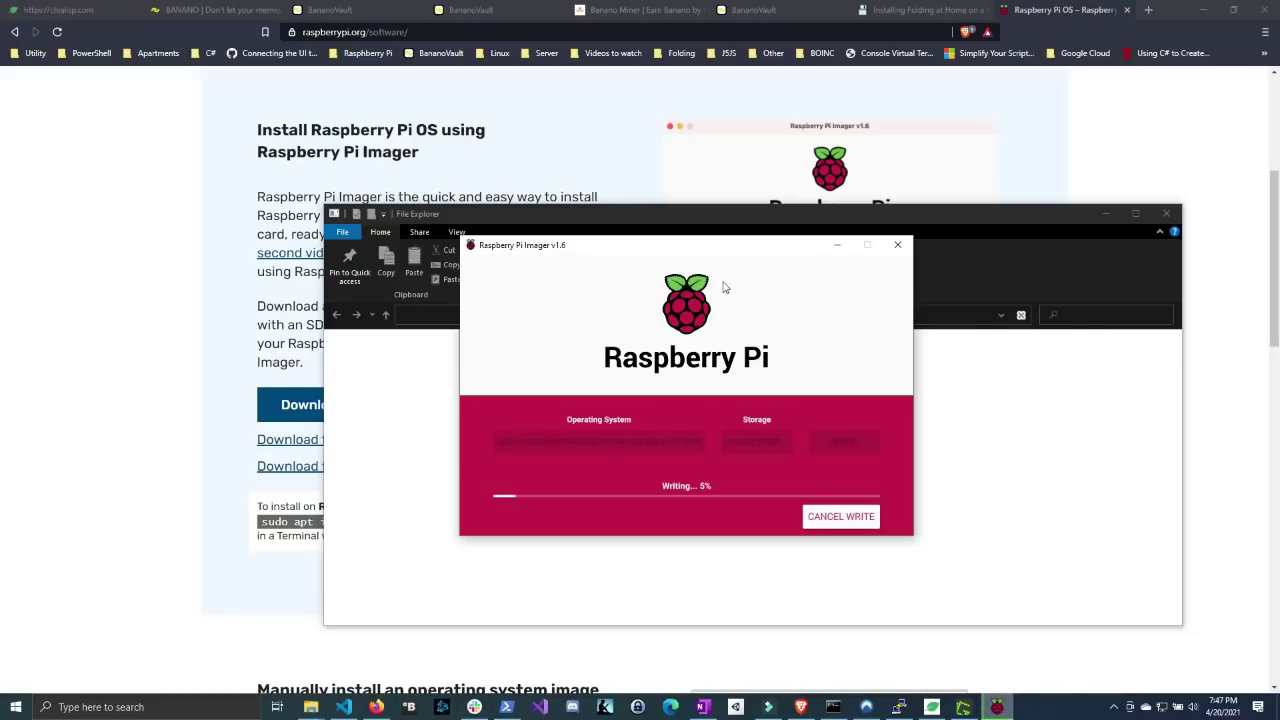
drag(717, 253, 755, 280)
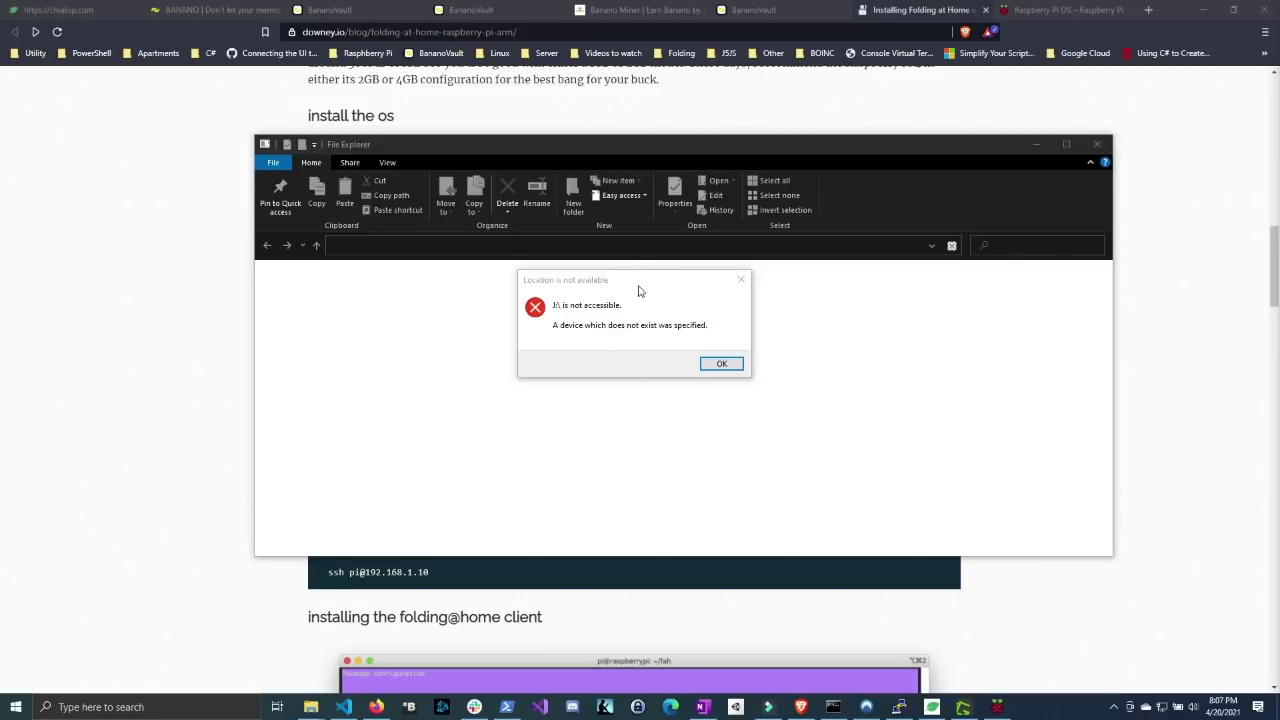
- Dismiss the 'Location is not available' error and decline formatting the unreadable drive
drag(640, 290, 635, 326)
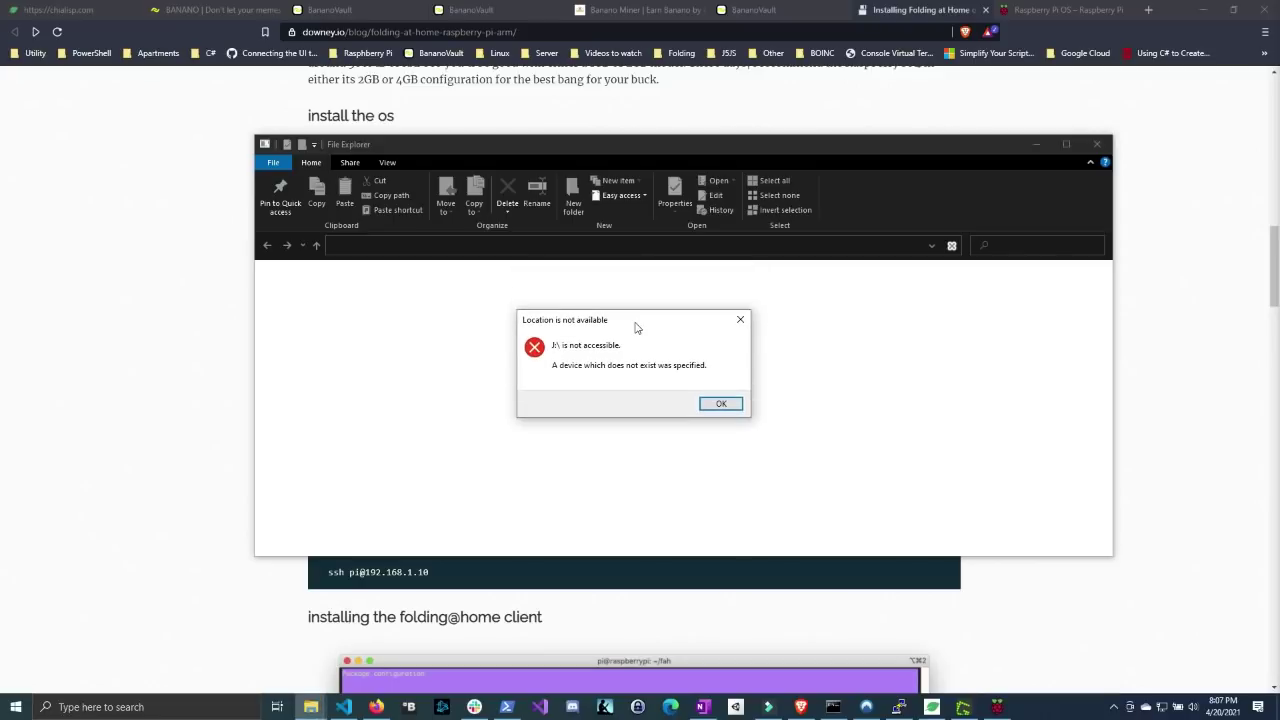
click(720, 403)
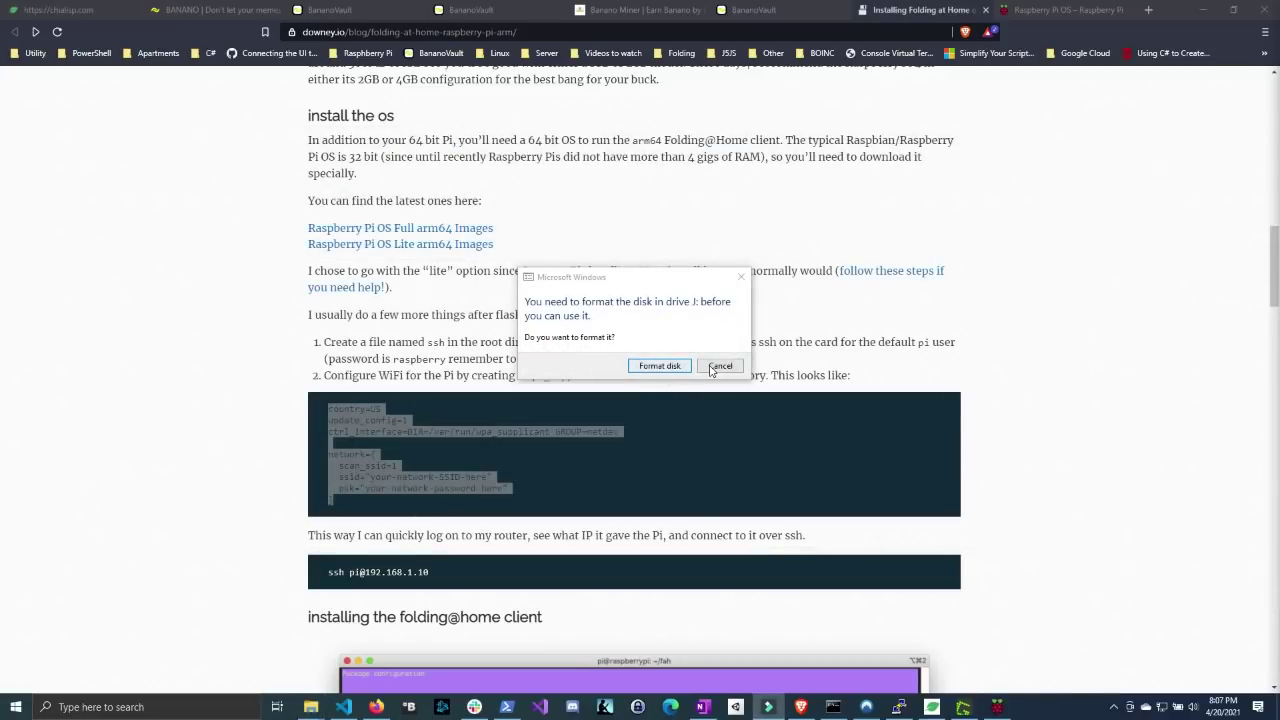
click(719, 366)
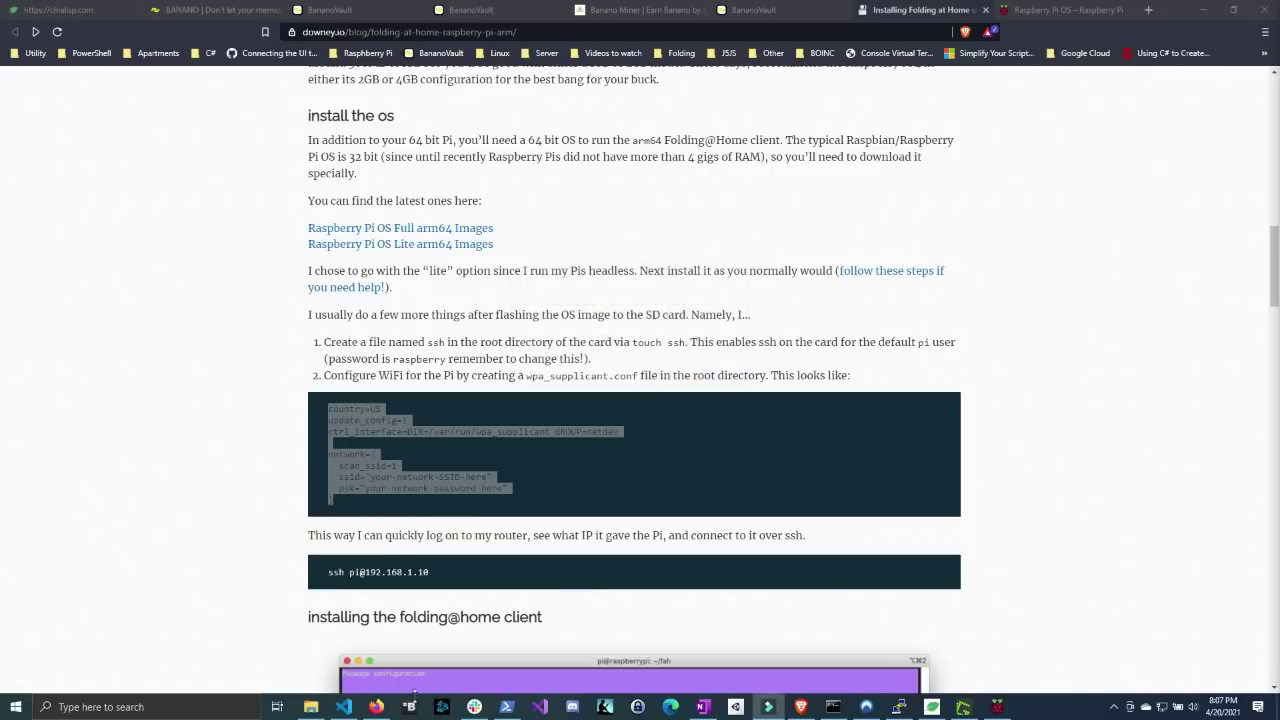
- Open File Explorer and decline the format and location prompts for drive J:
click(311, 707)
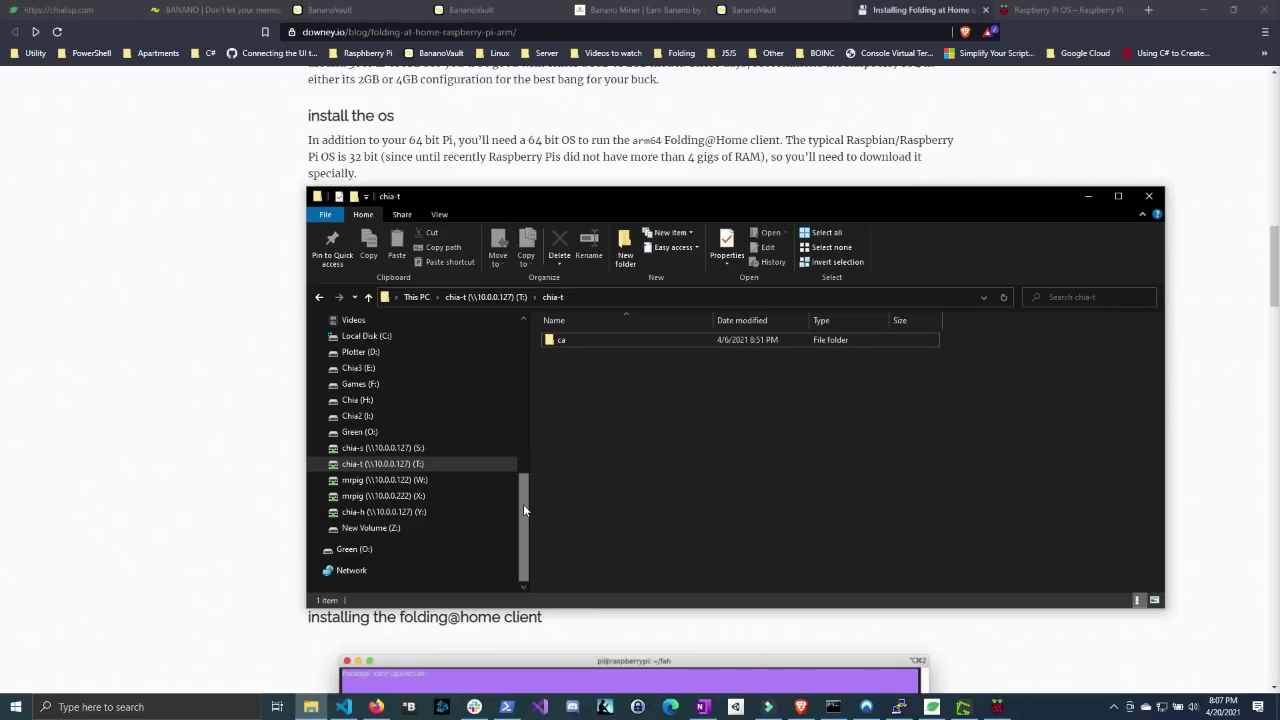
drag(523, 504, 525, 476)
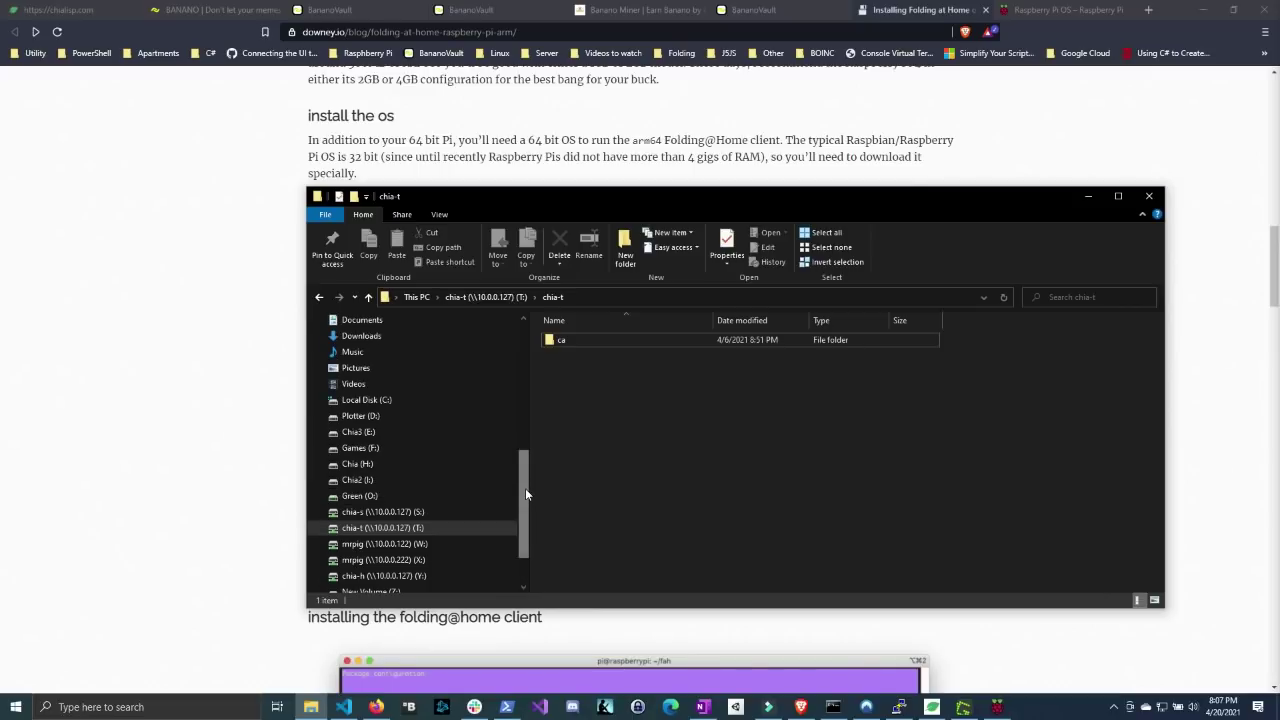
scroll(525, 490, up, 1)
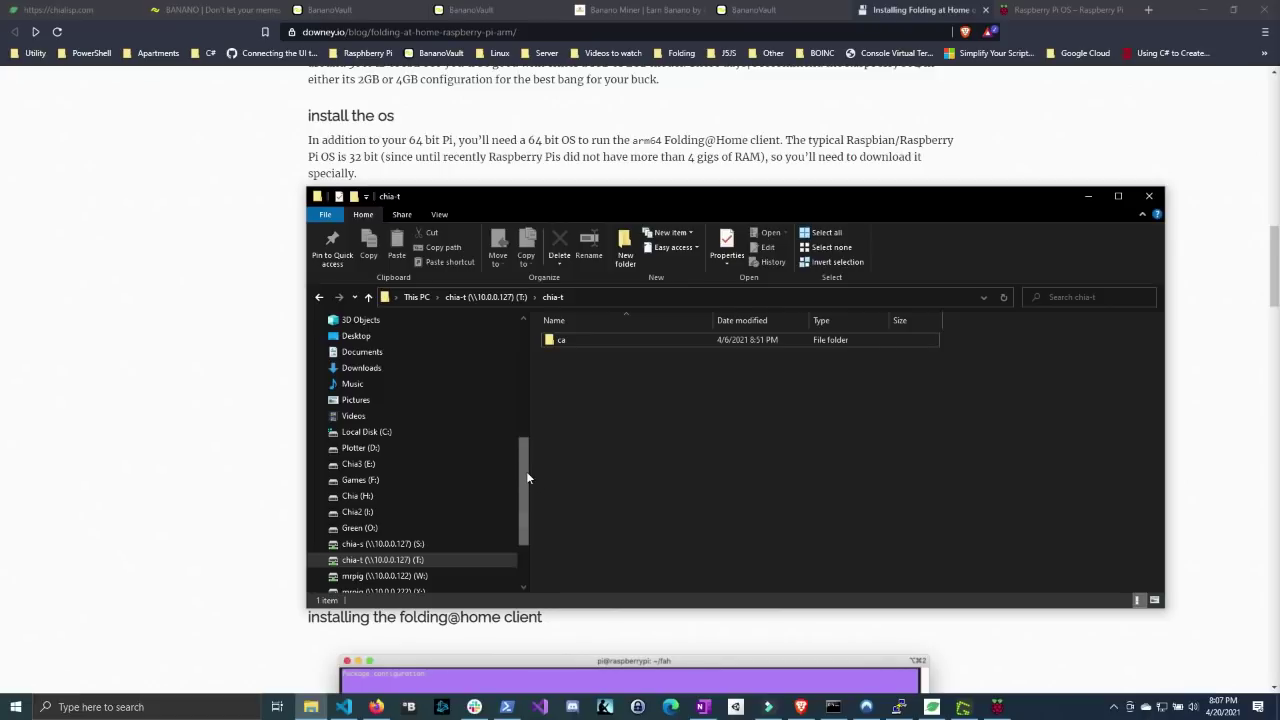
drag(526, 471, 529, 446)
scroll(484, 467, down, 2)
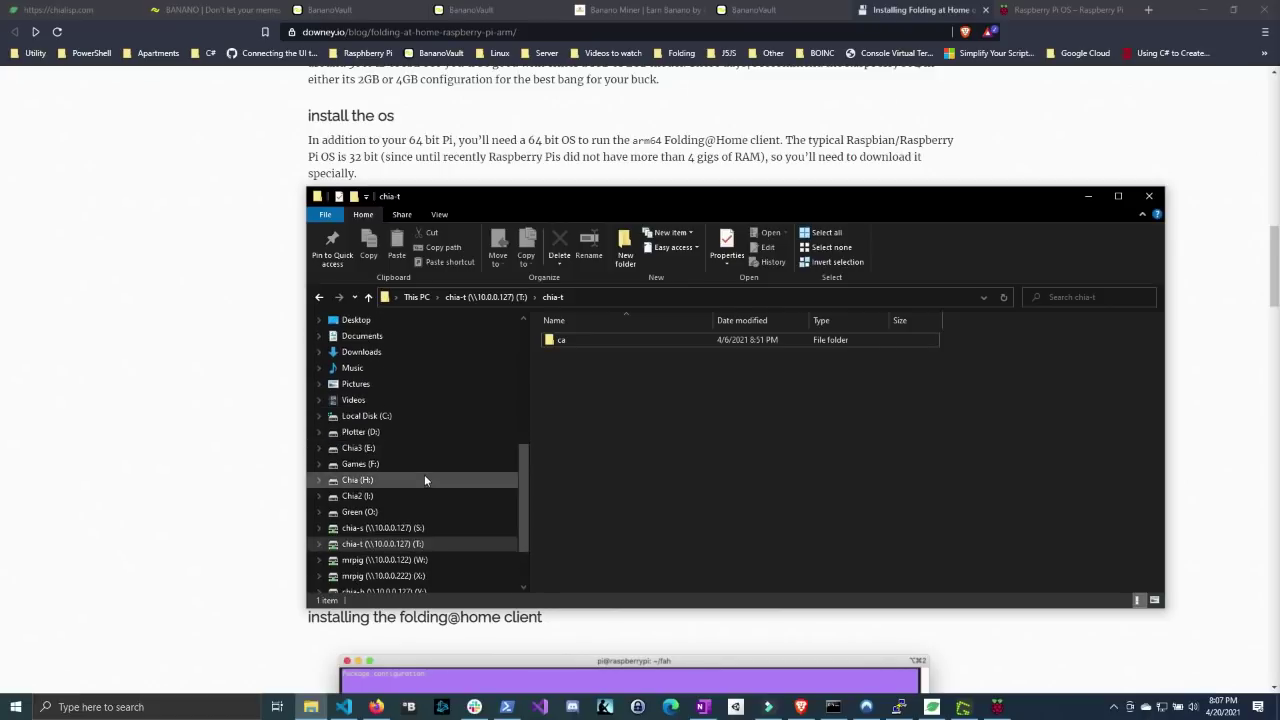
scroll(436, 419, down, 1)
scroll(440, 510, down, 1)
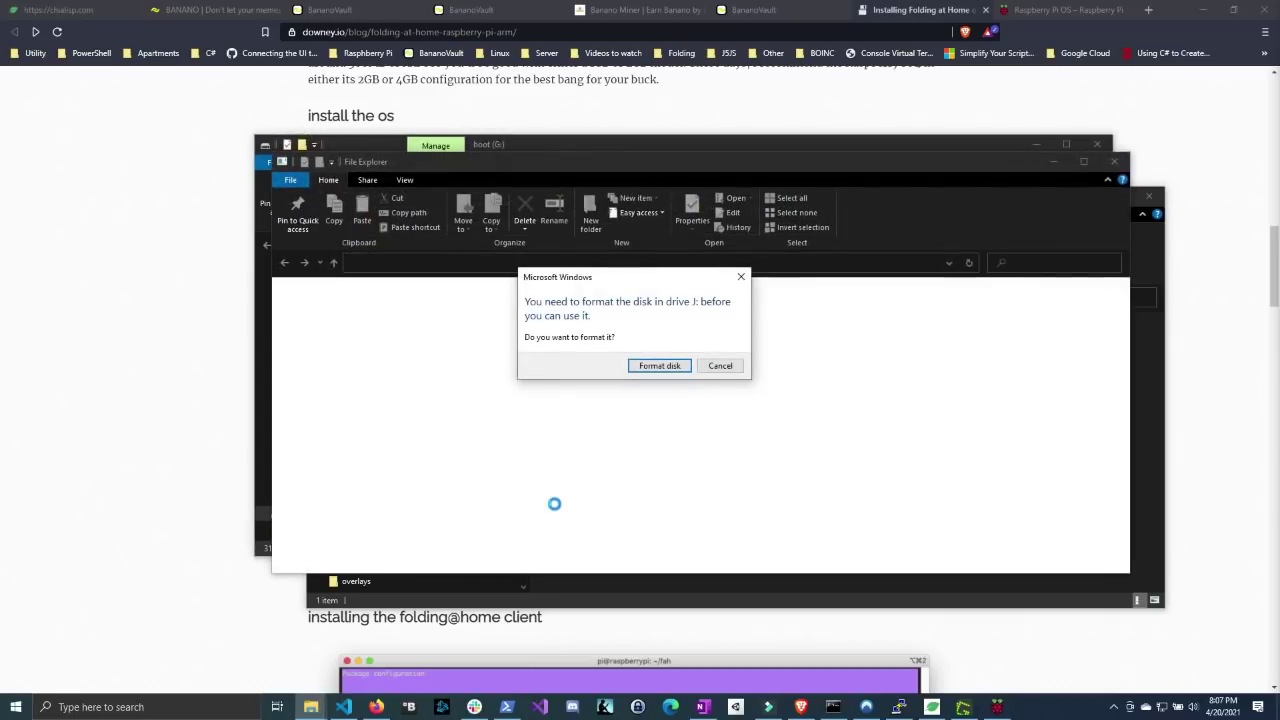
drag(640, 277, 688, 297)
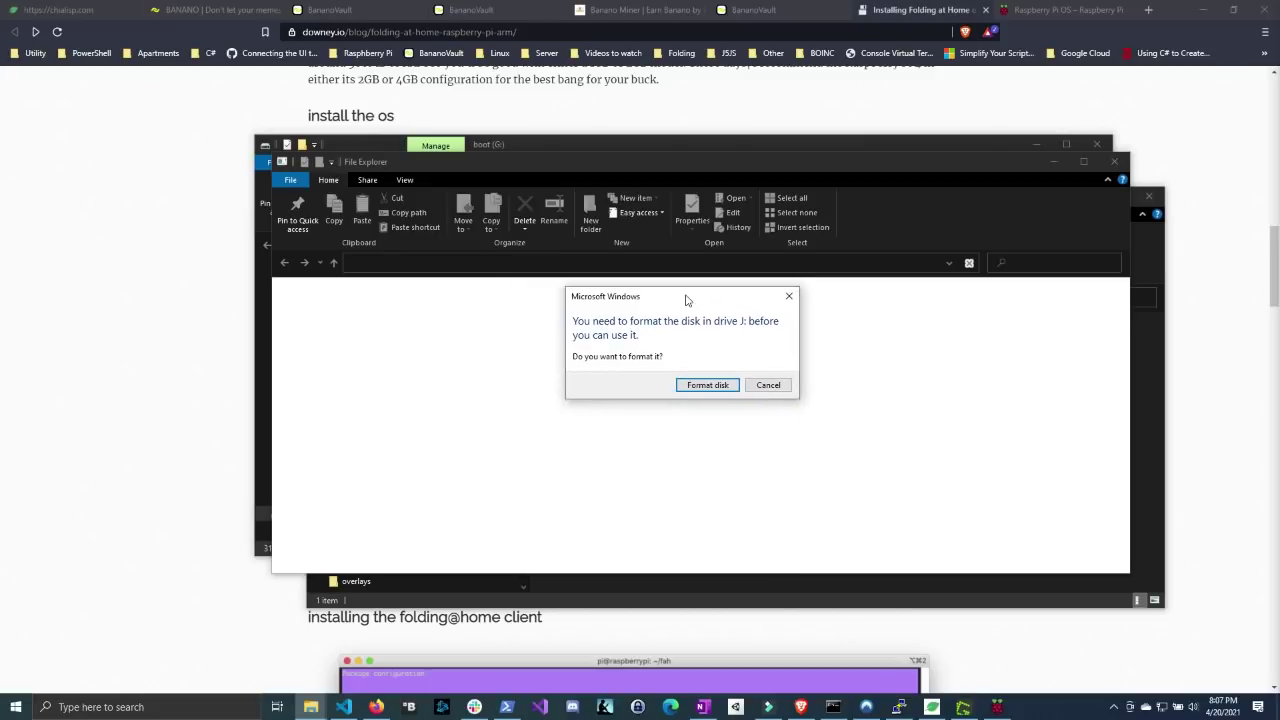
click(778, 386)
click(789, 375)
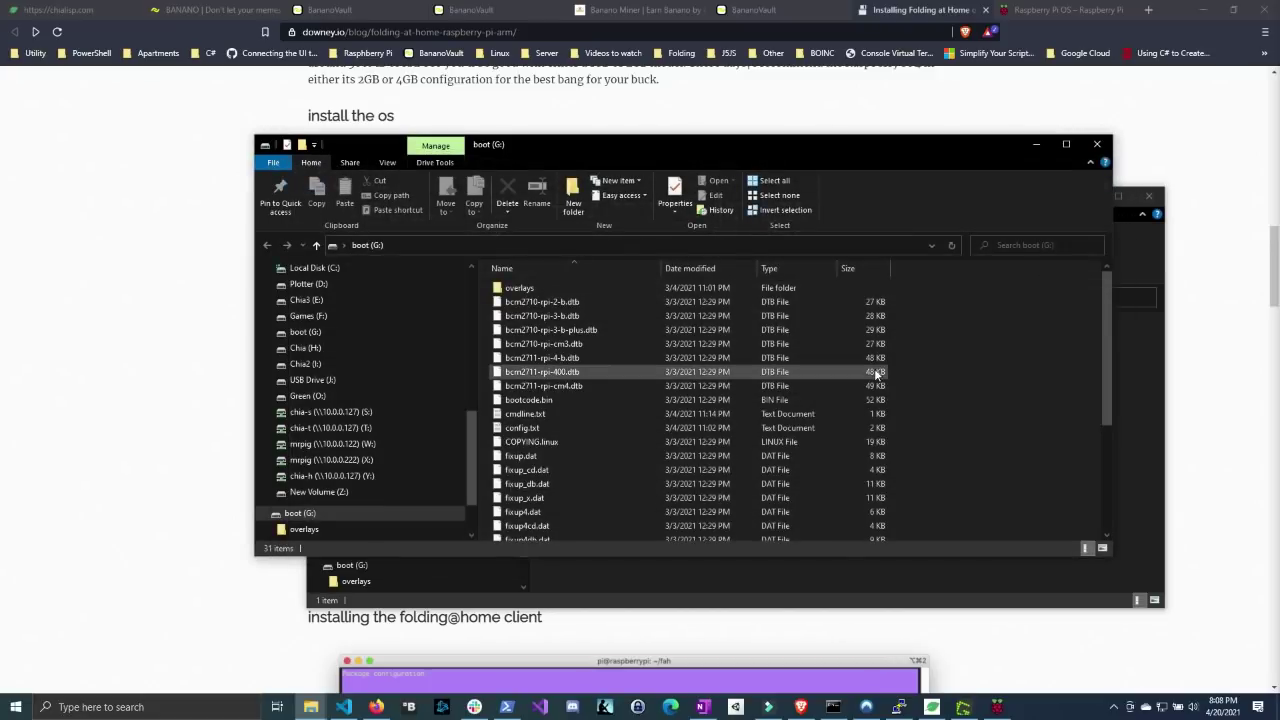
- Open the boot (G:) drive in File Explorer to list its files
scroll(403, 402, up, 1)
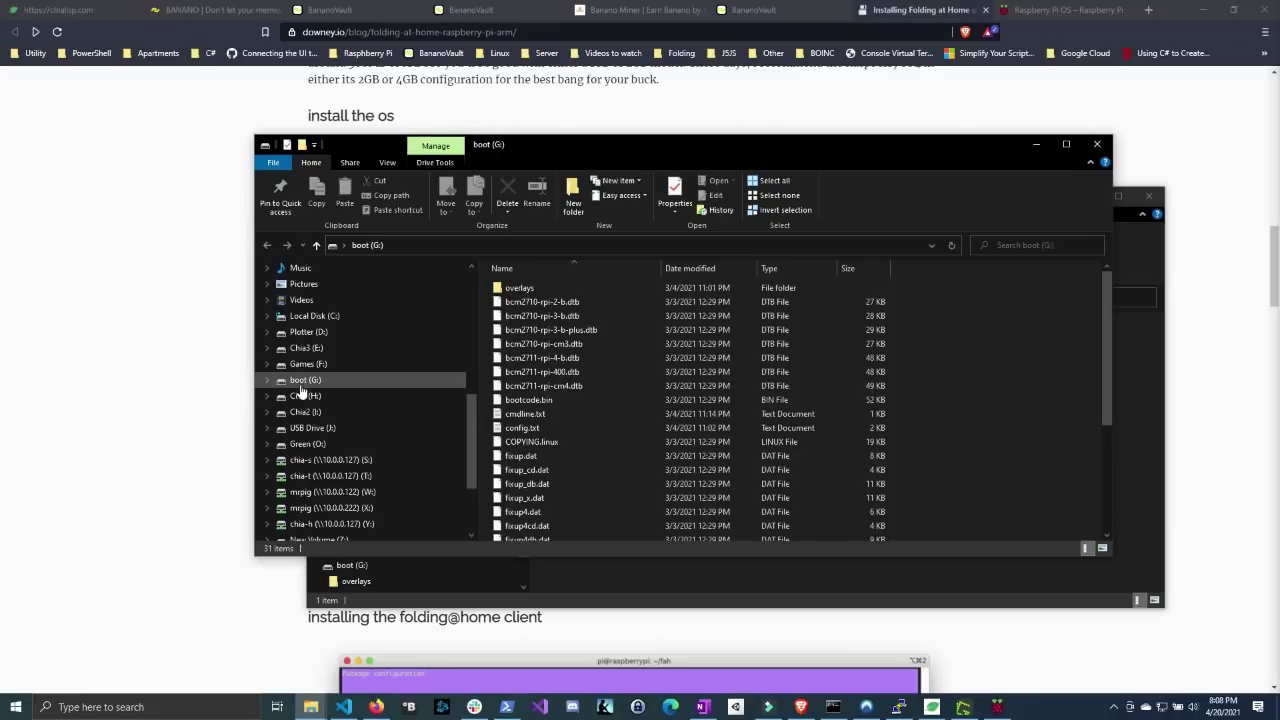
scroll(409, 390, down, 3)
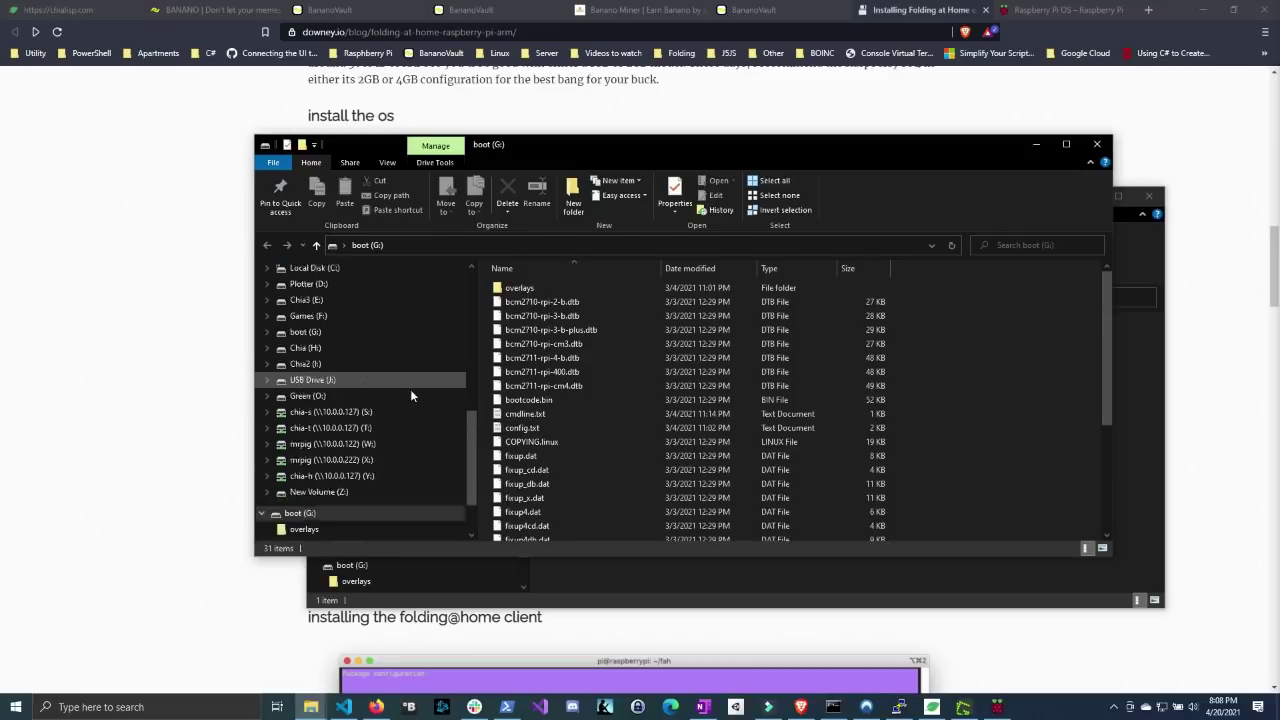
double_click(300, 440)
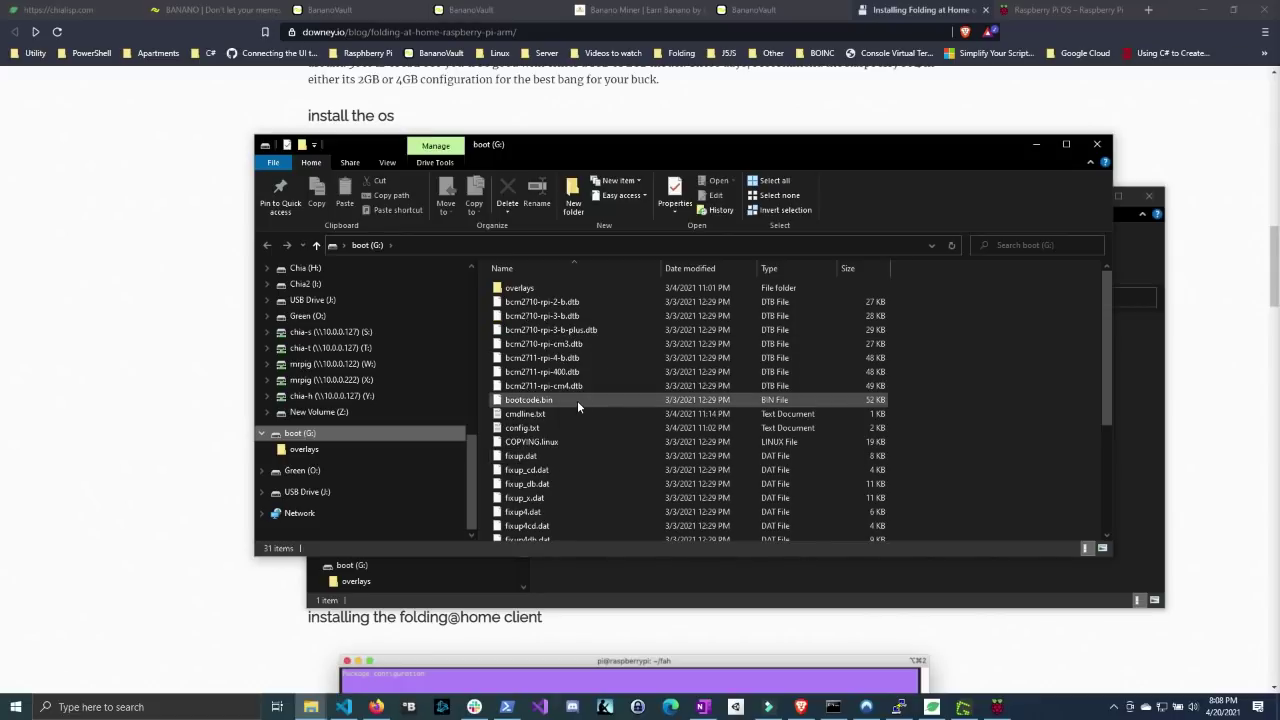
scroll(577, 403, down, 4)
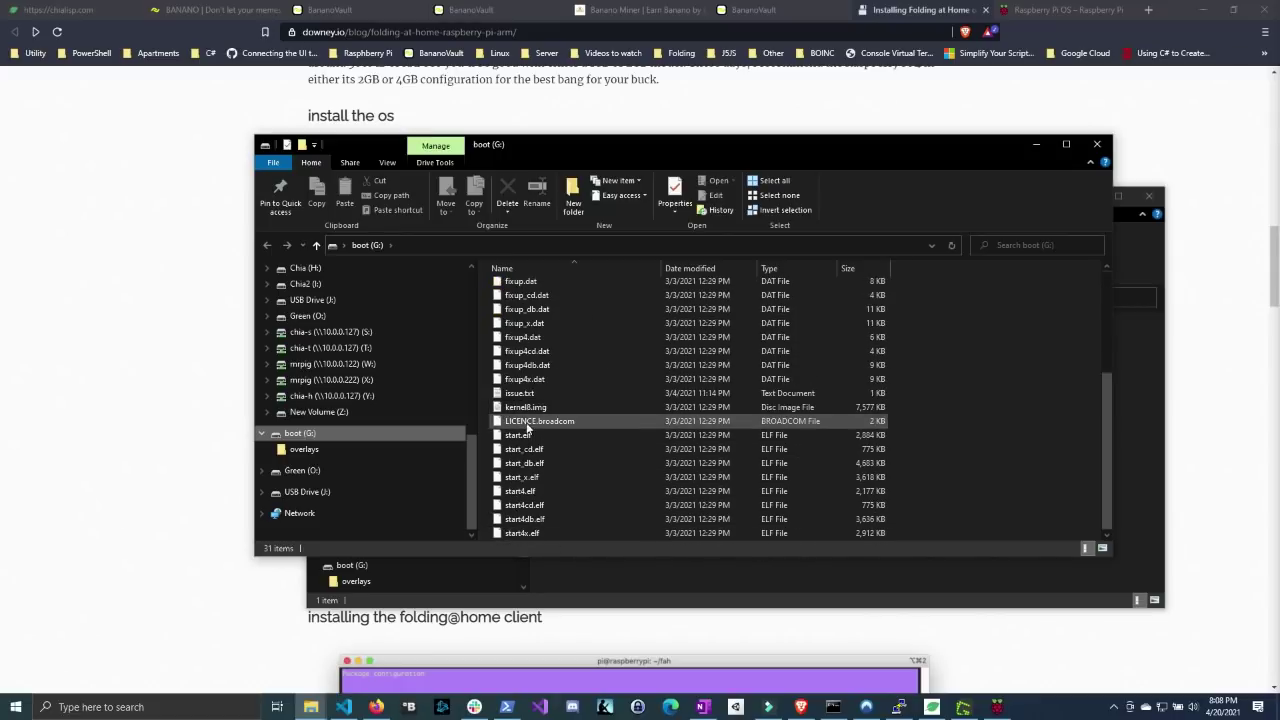
right_click(930, 504)
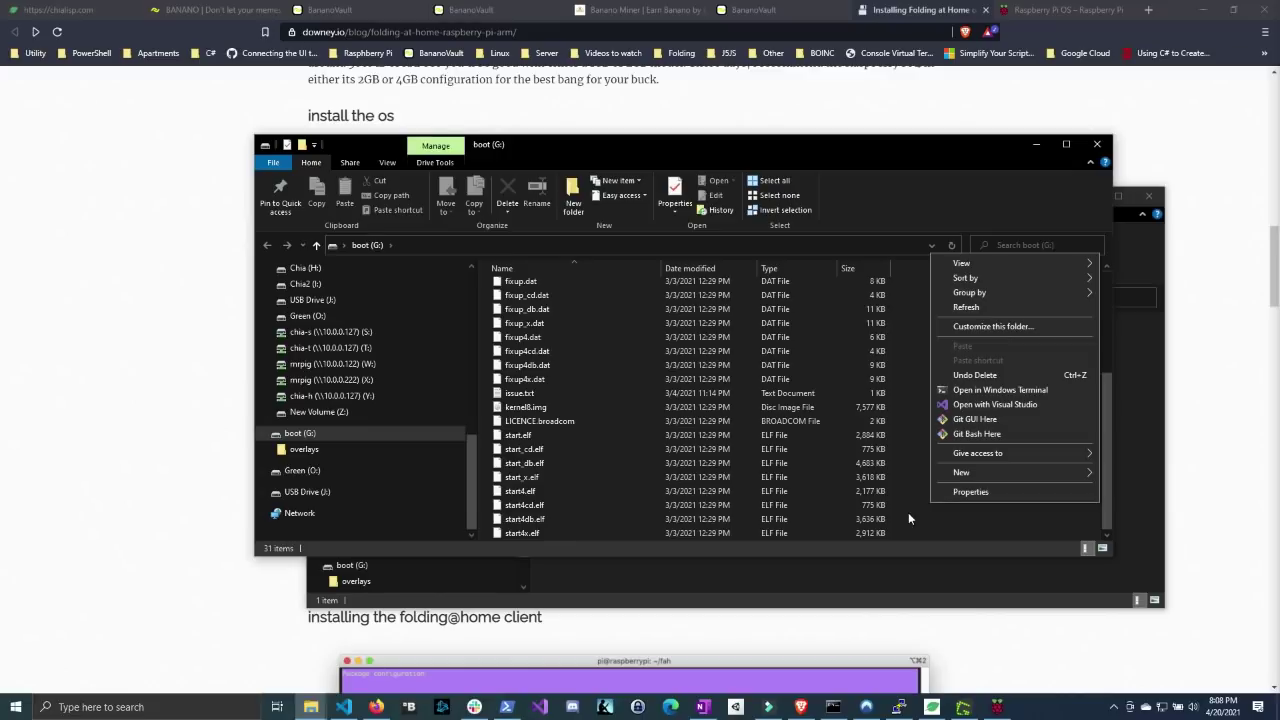
click(909, 519)
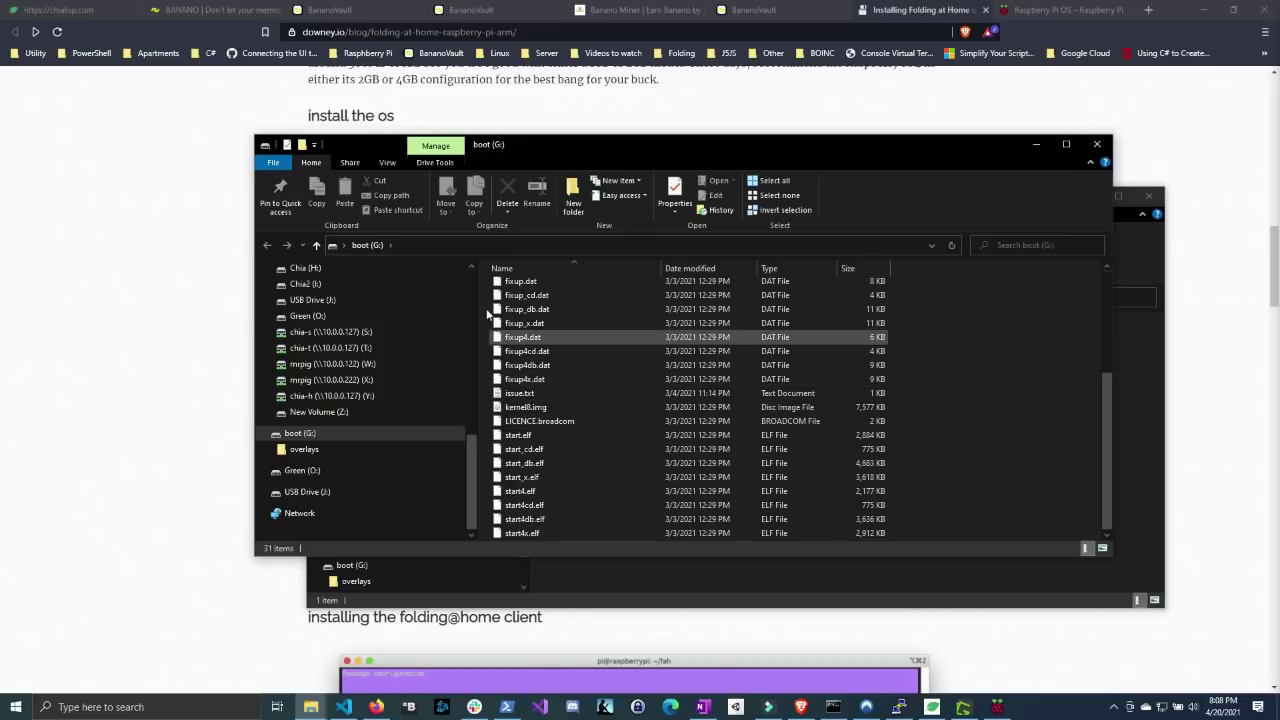
click(389, 162)
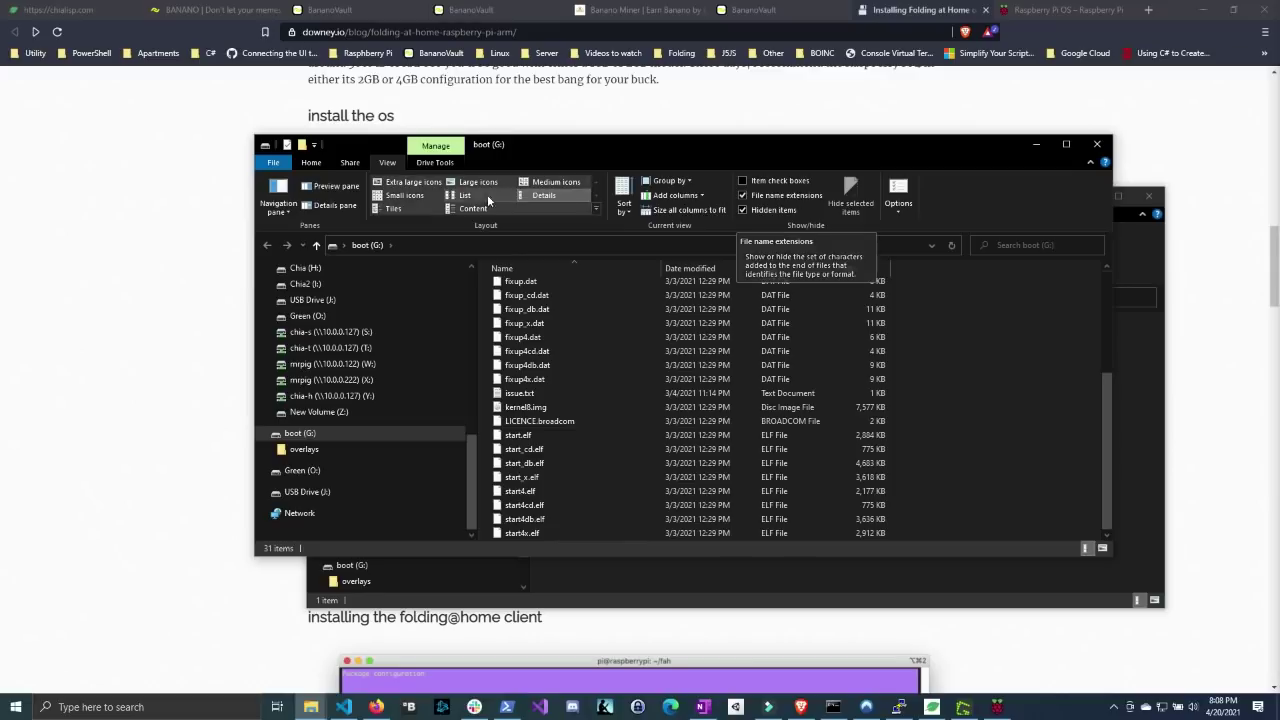
click(313, 164)
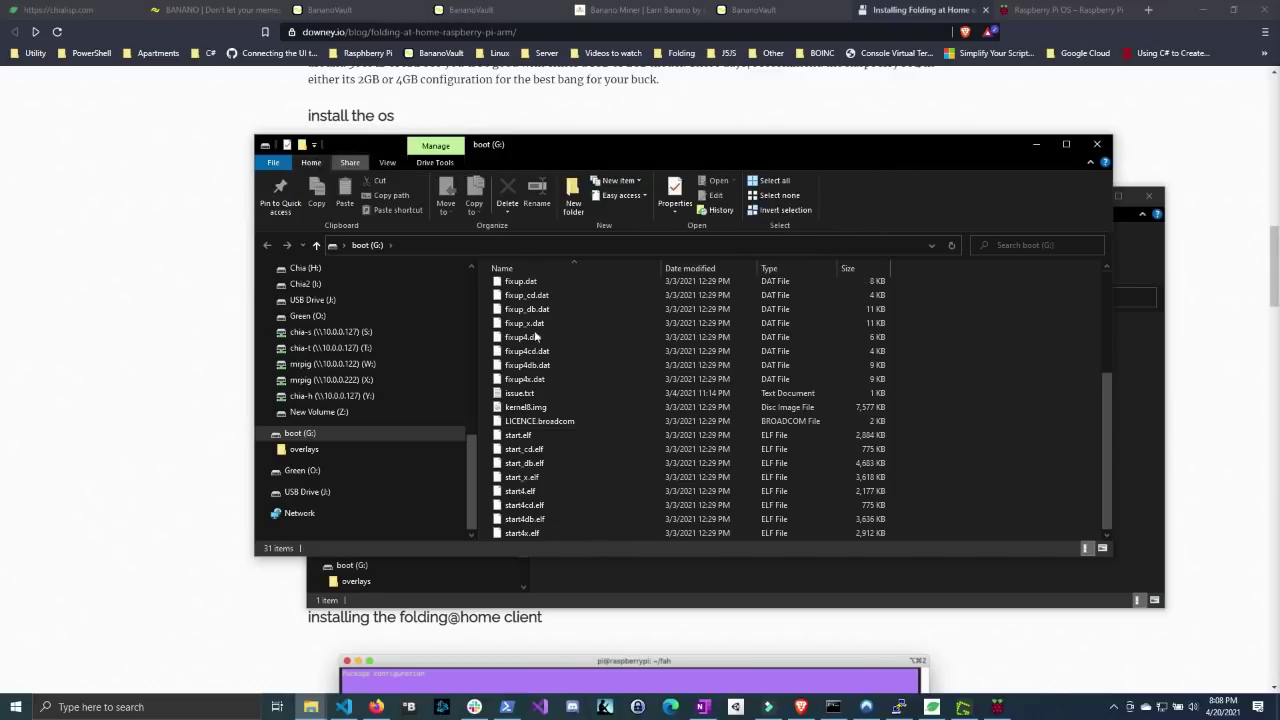
- Create a new text document on boot (G:) named ssh, dropping the .txt extension
right_click(916, 469)
mouse_move(1060, 440)
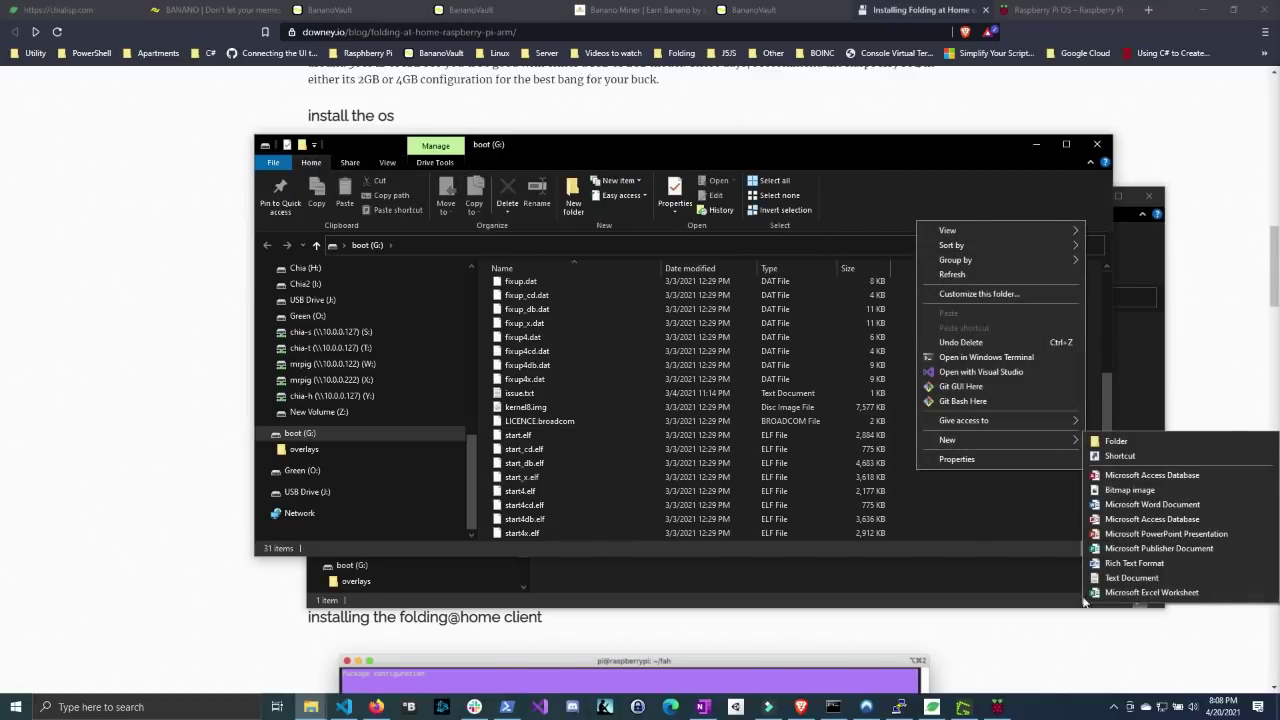
click(1117, 578)
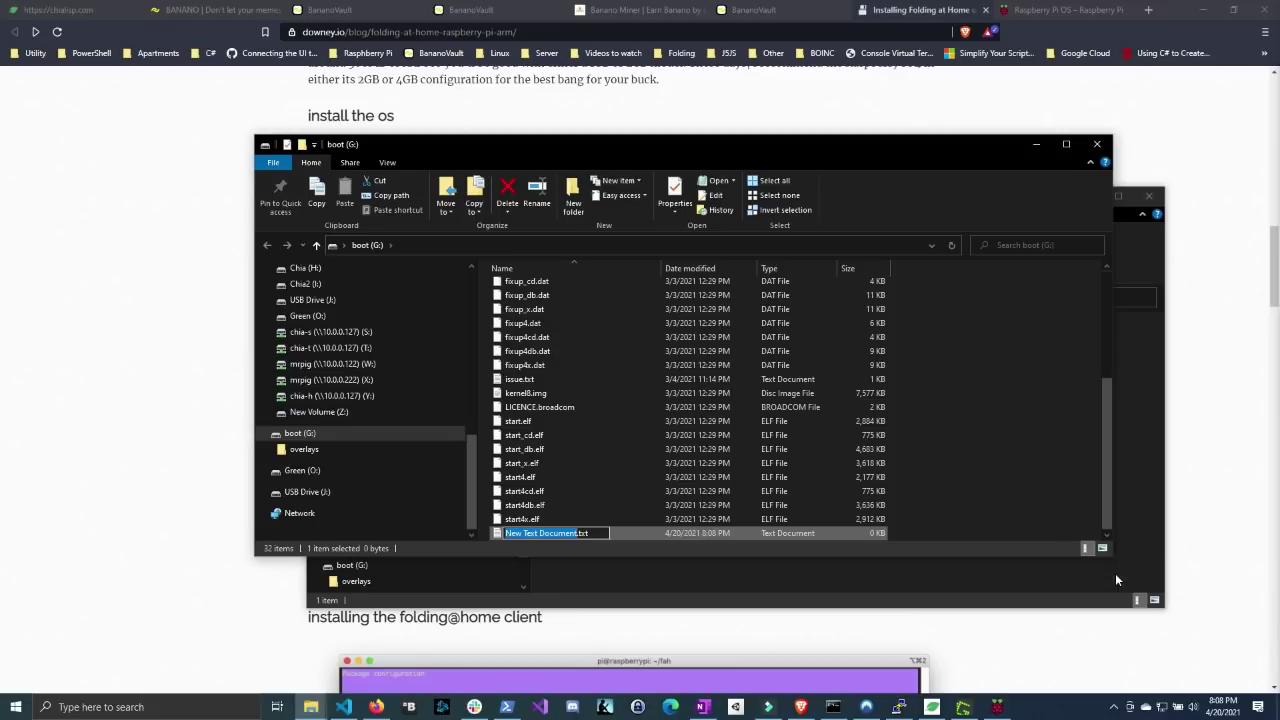
text(s)
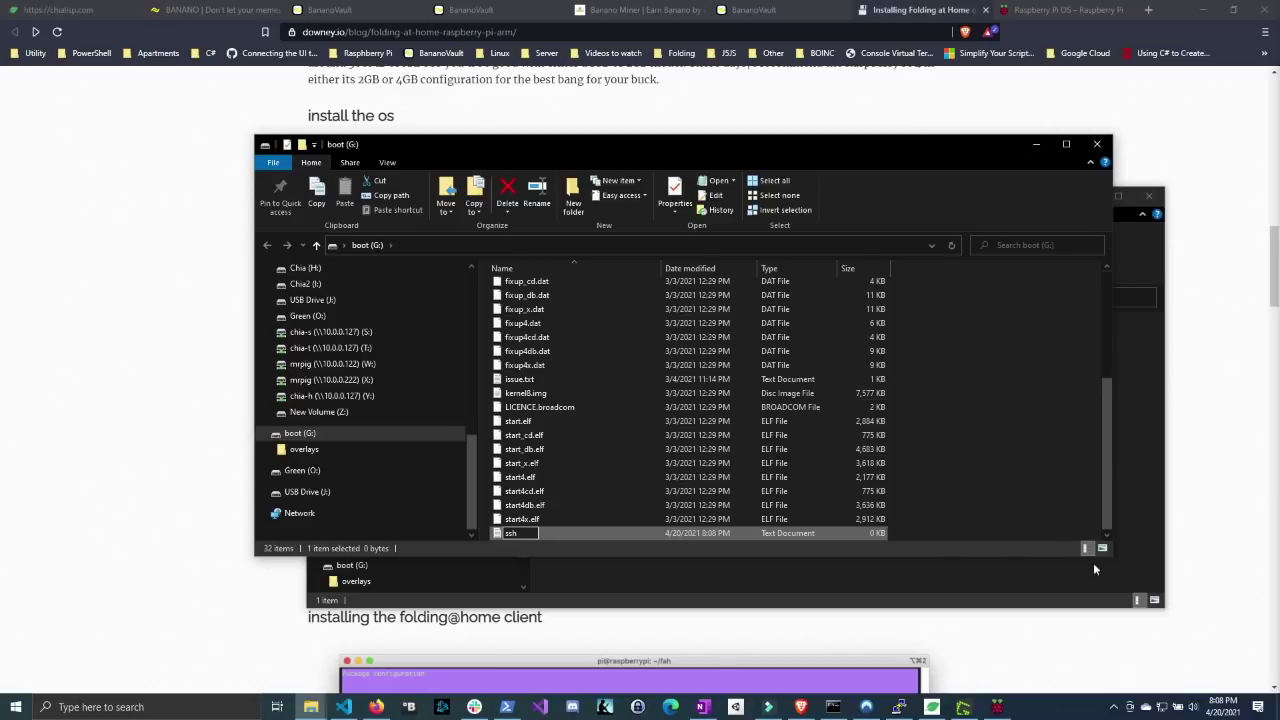
text(sh)
key(Return)
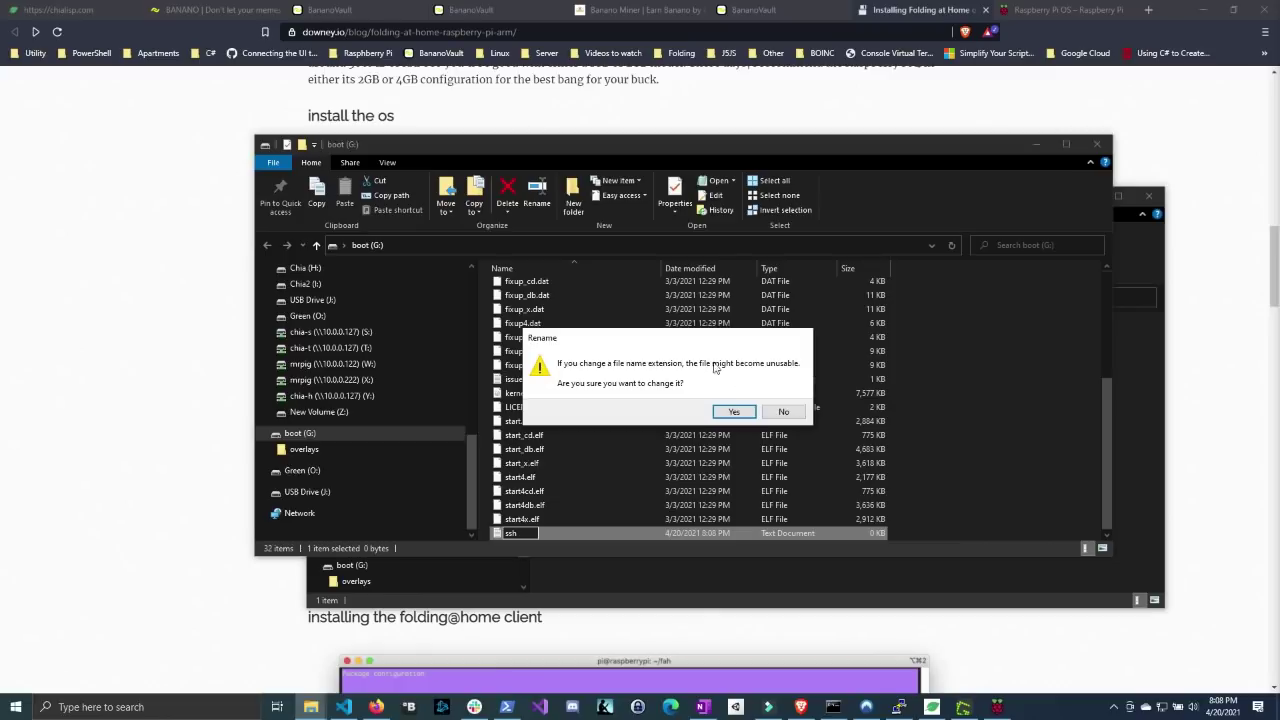
click(734, 411)
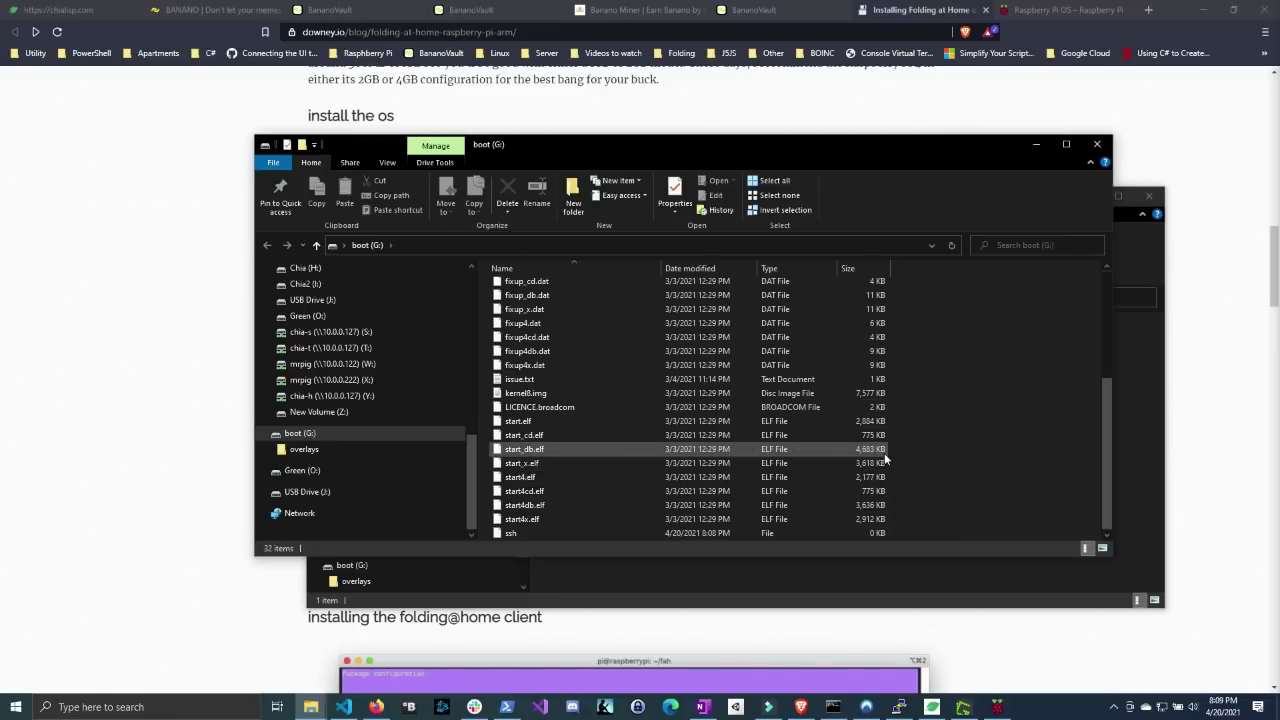
- Create a new text document on boot (G:) renamed to wpa_supplicant.conf, accepting the extension change
right_click(909, 478)
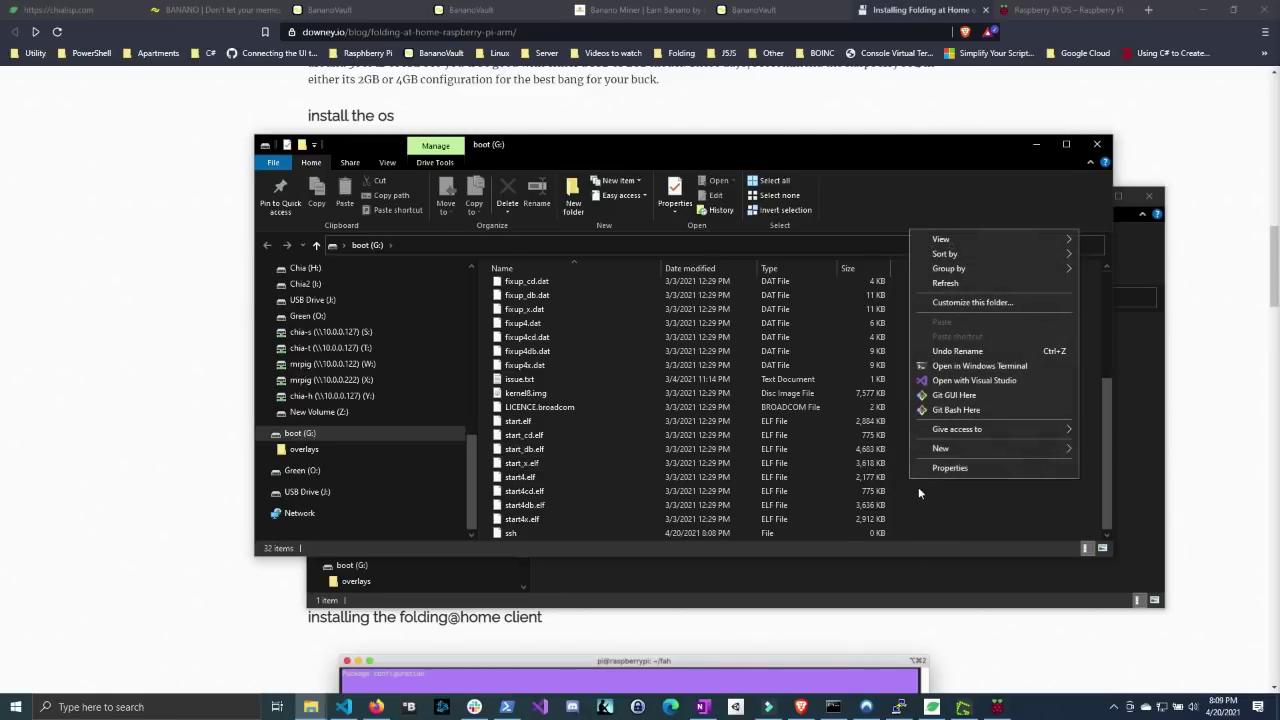
mouse_move(924, 450)
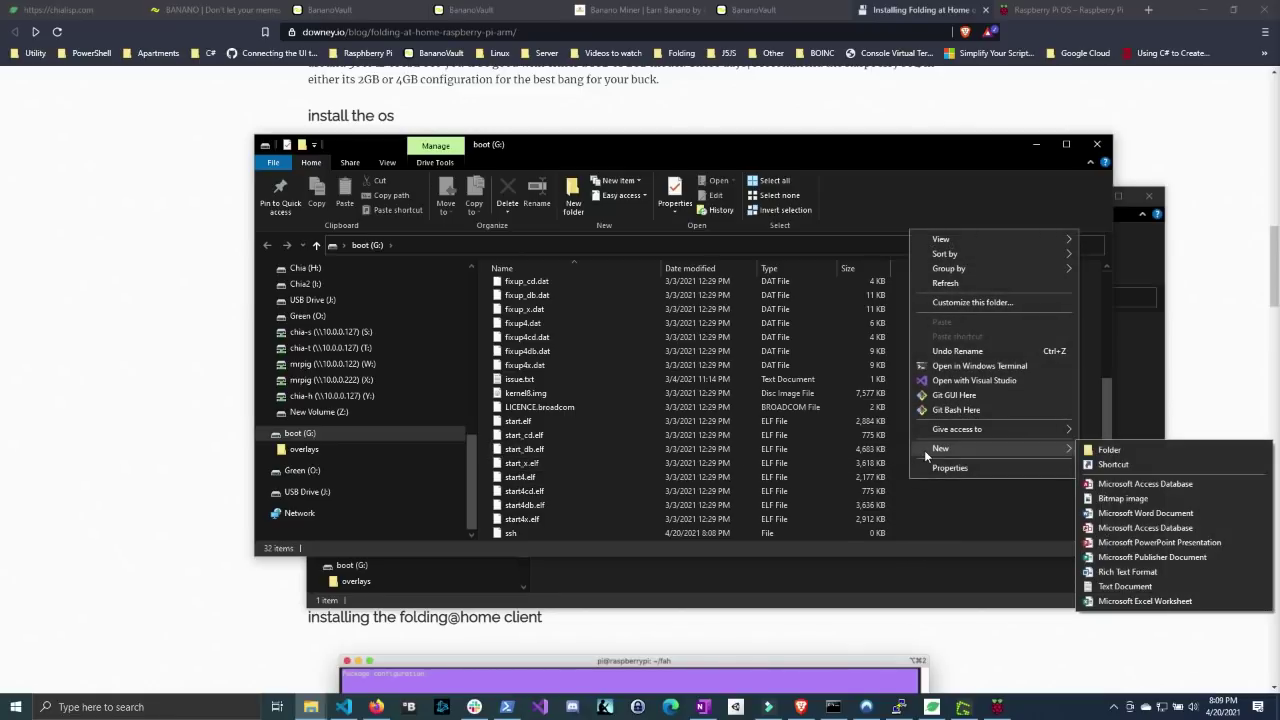
click(1120, 586)
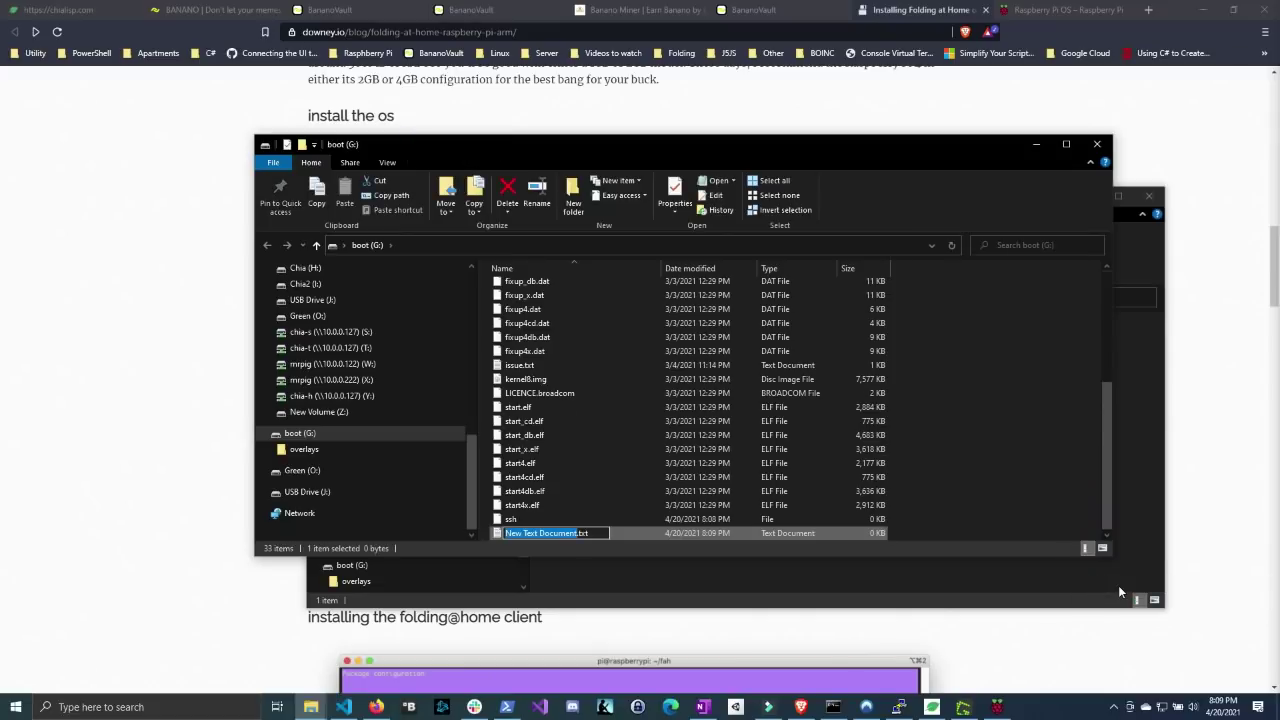
text(wpa)
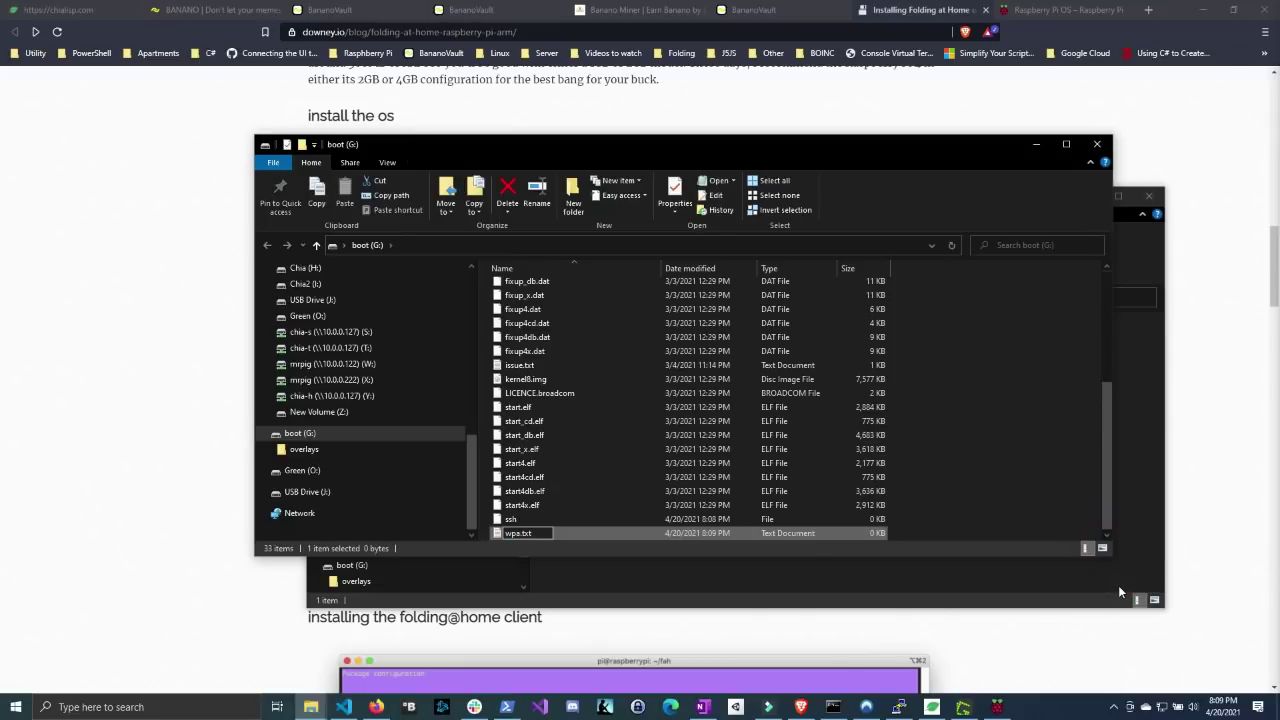
text(_supplicant)
key(BackSpace)
key(BackSpace)
key(BackSpace)
text(conf)
key(Return)
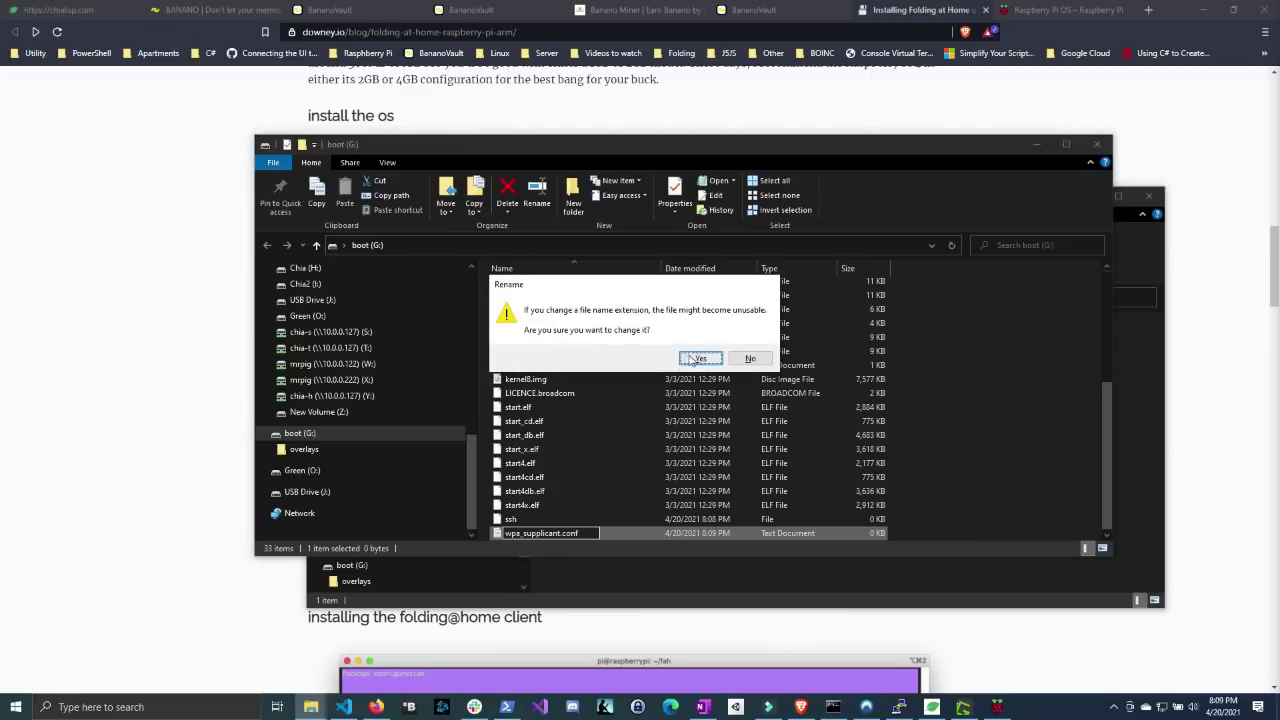
click(699, 358)
drag(699, 144, 722, 121)
- Close the chia-t window, open wpa_supplicant.conf in Notepad, and minimize it
click(603, 558)
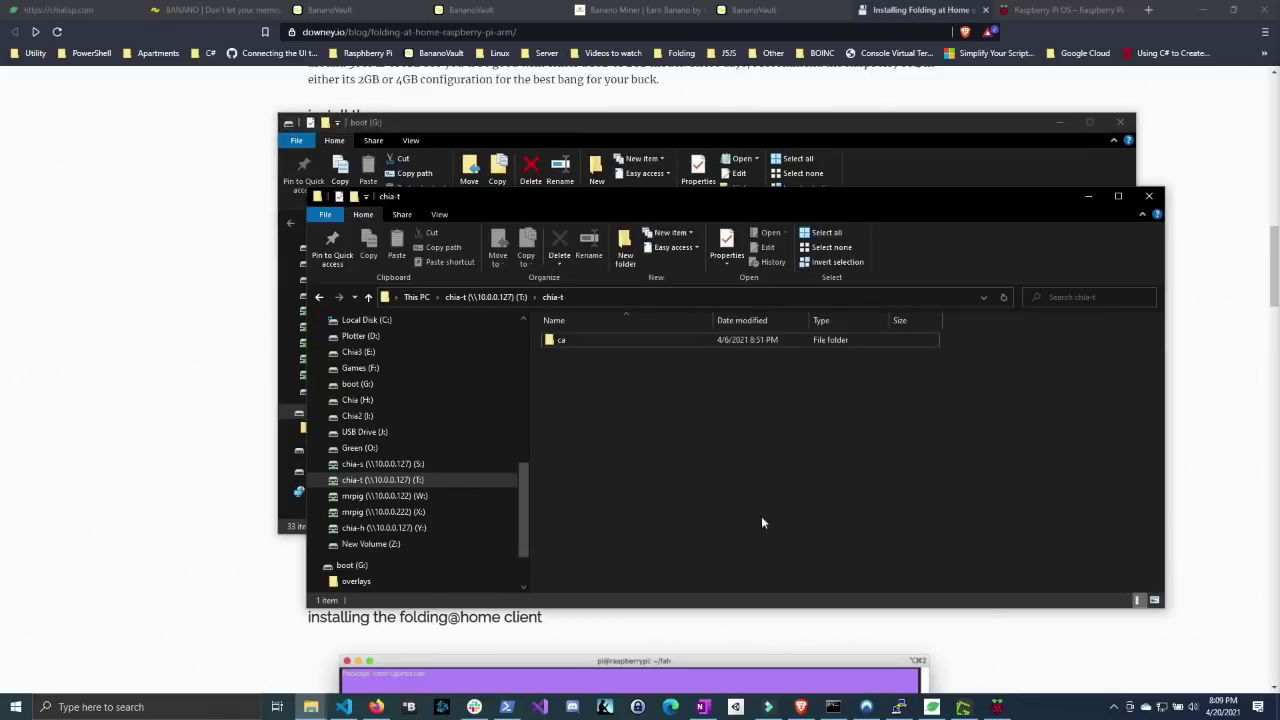
click(1150, 195)
double_click(538, 512)
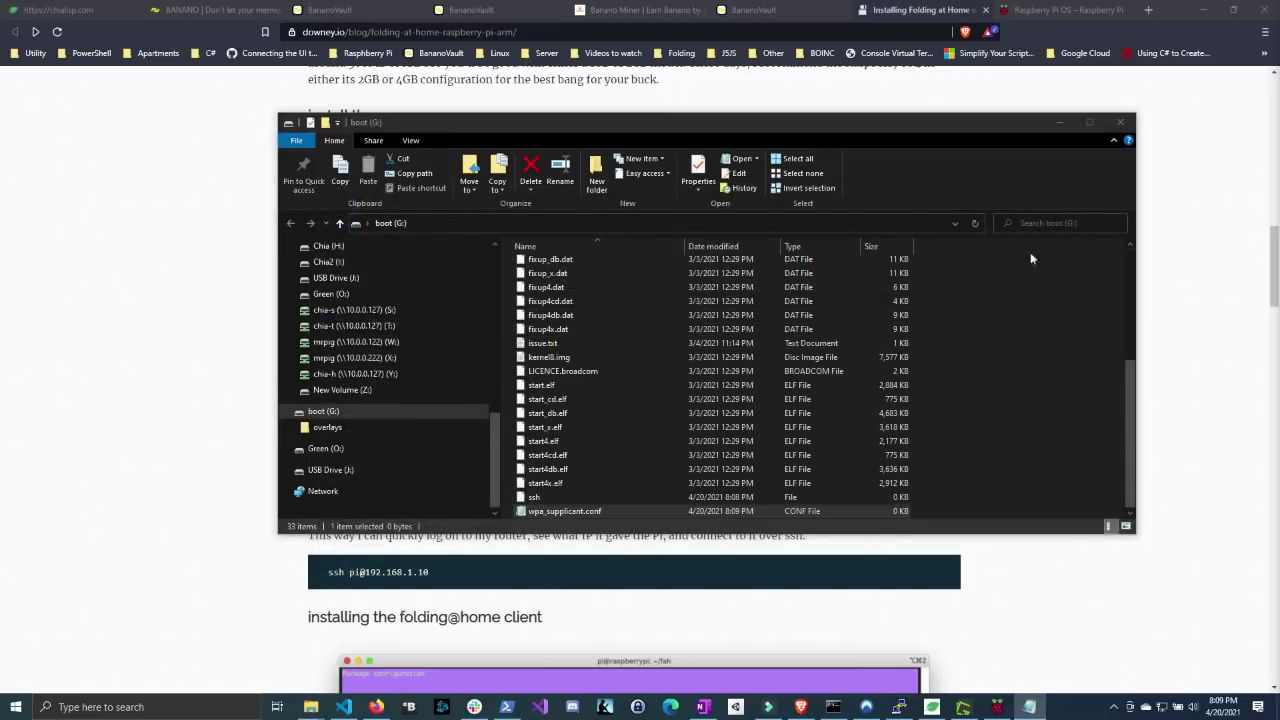
drag(266, 223, 426, 224)
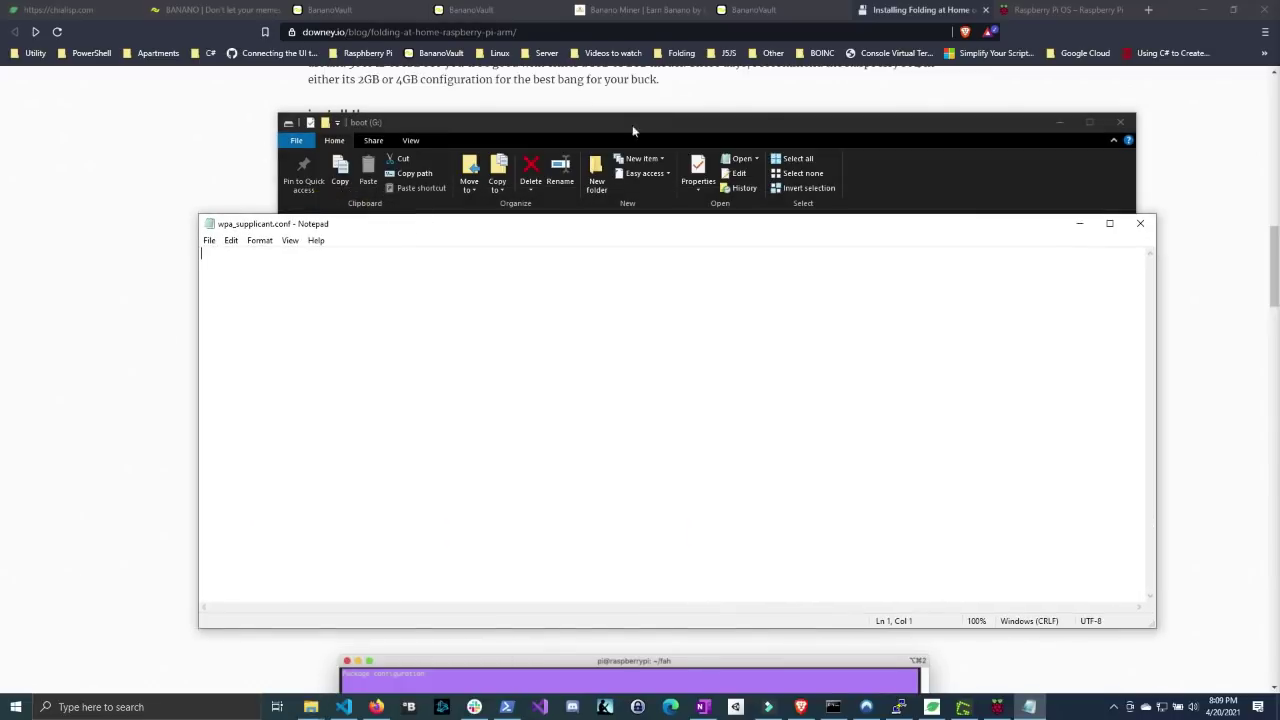
click(1125, 200)
click(1120, 122)
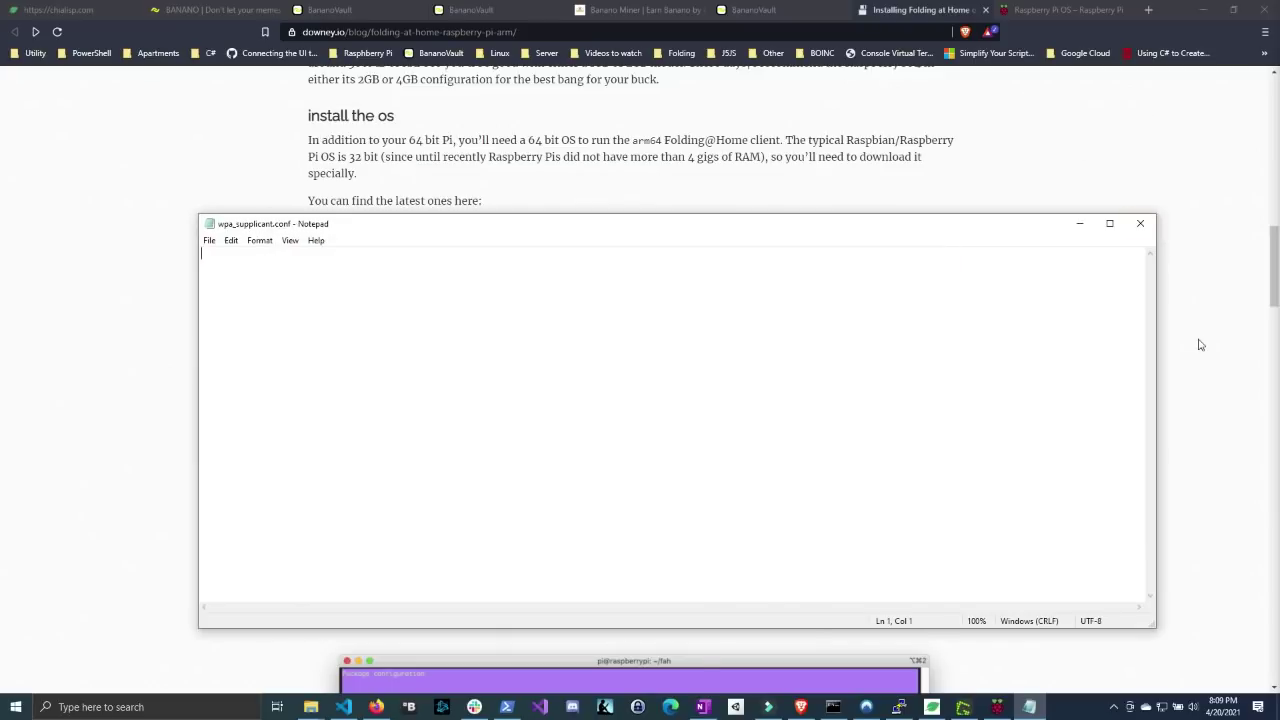
- Select the blog's complete wpa_supplicant Wi-Fi configuration example
click(1140, 223)
drag(333, 500, 314, 417)
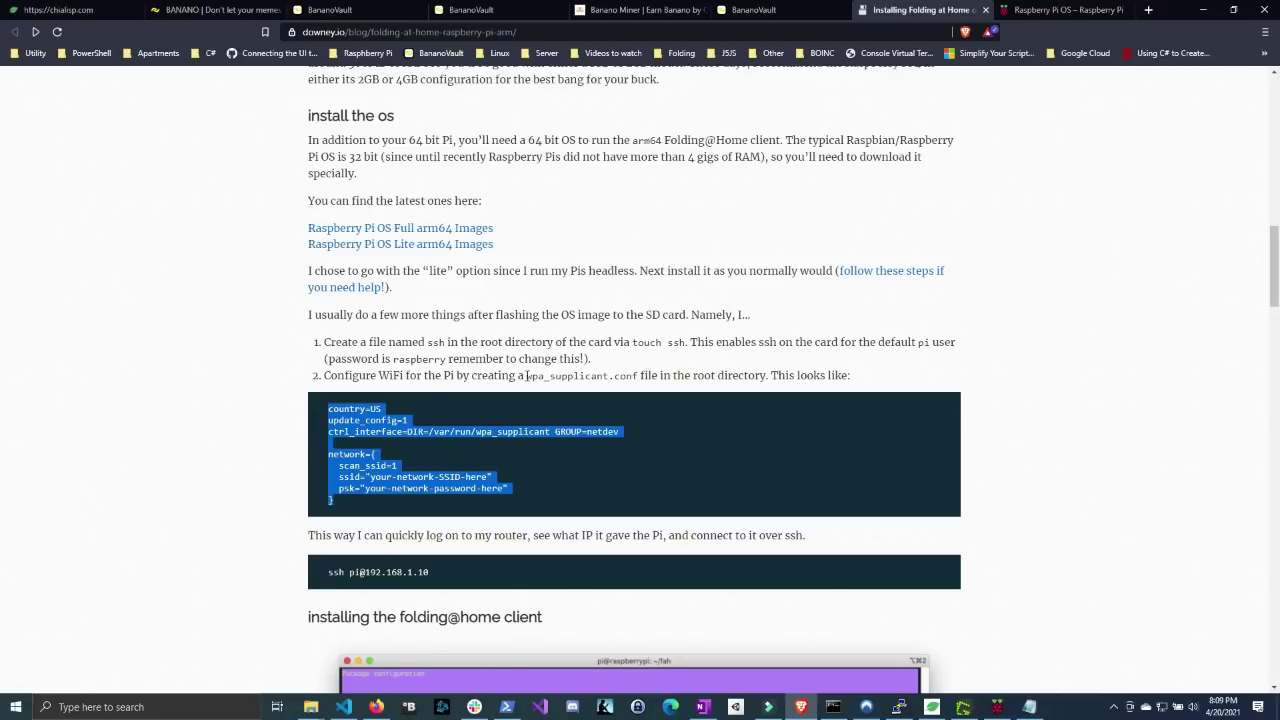
drag(527, 375, 638, 376)
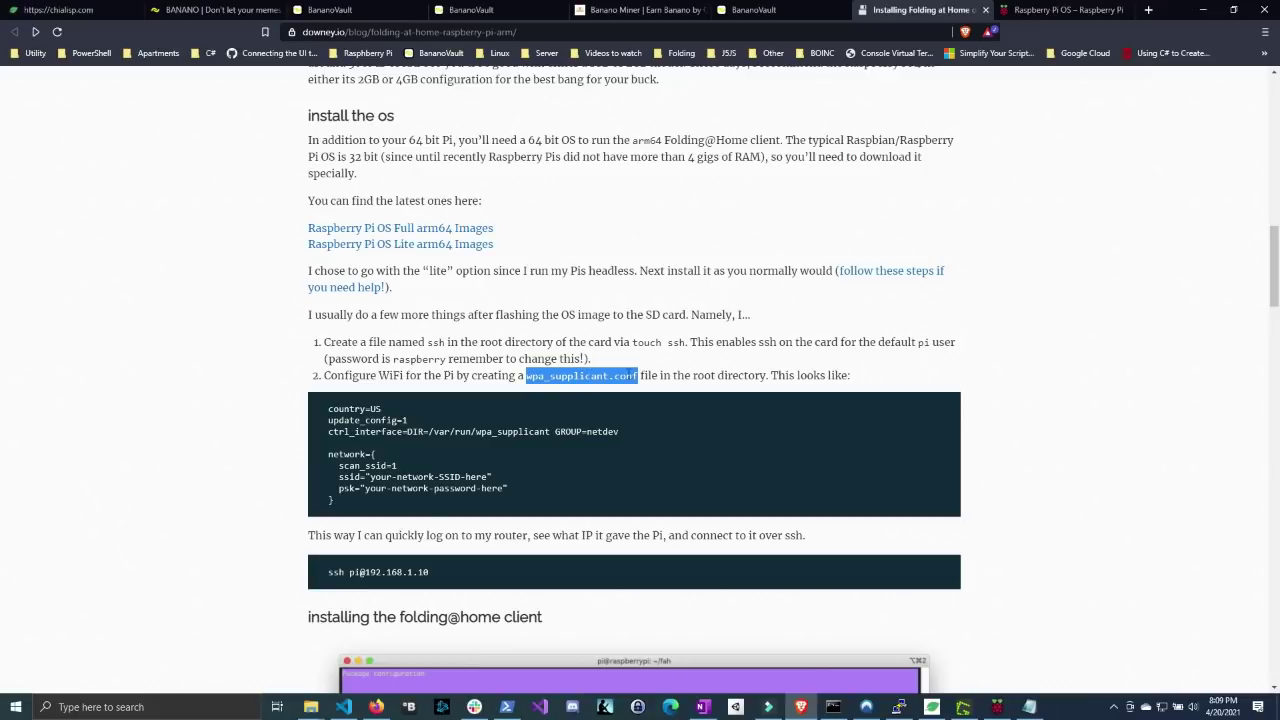
drag(348, 505, 314, 416)
key(ctrl+c)
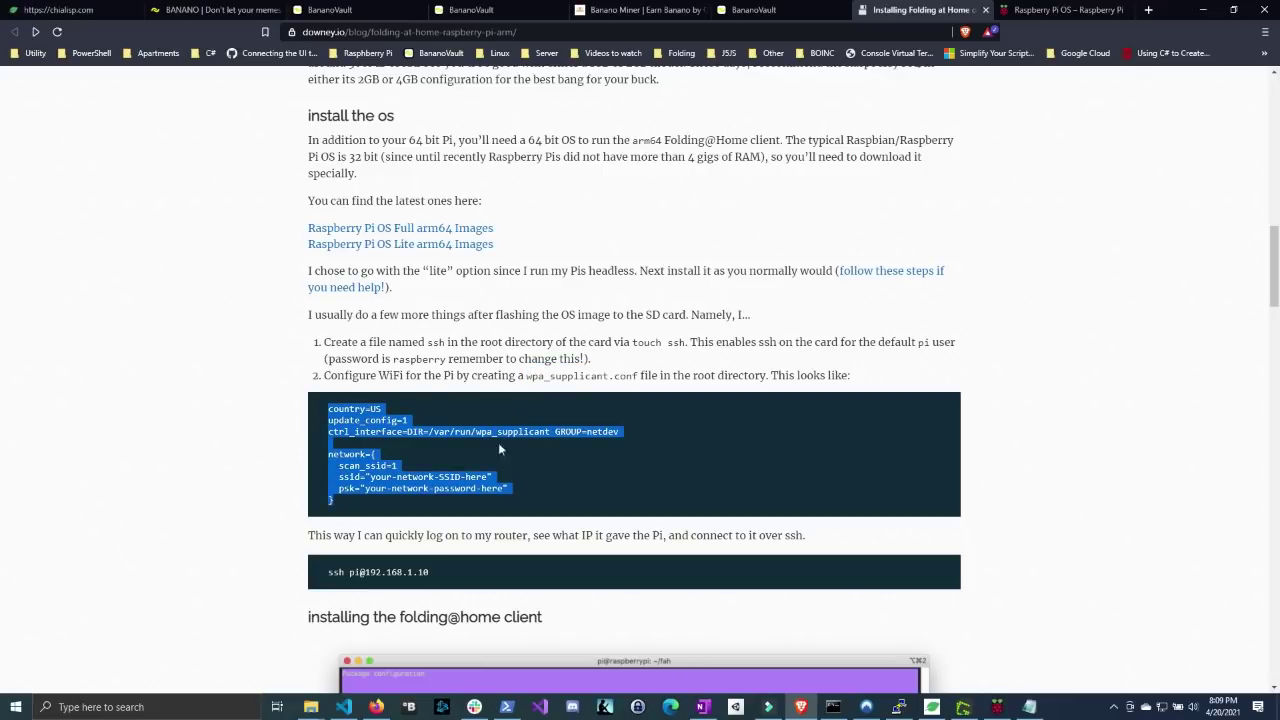
- Paste the copied Wi-Fi configuration into wpa_supplicant.conf and check the country=US line
key(alt+Tab)
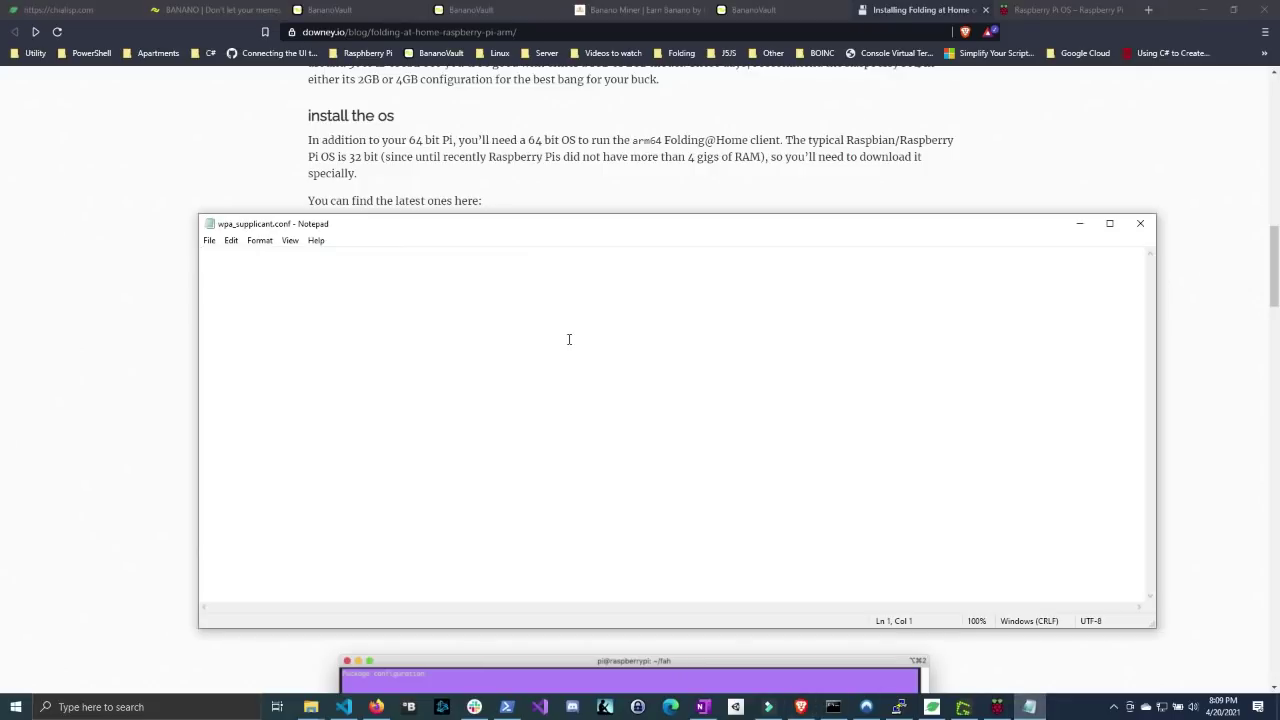
key(ctrl+v)
key(ctrl+Home)
key(End)
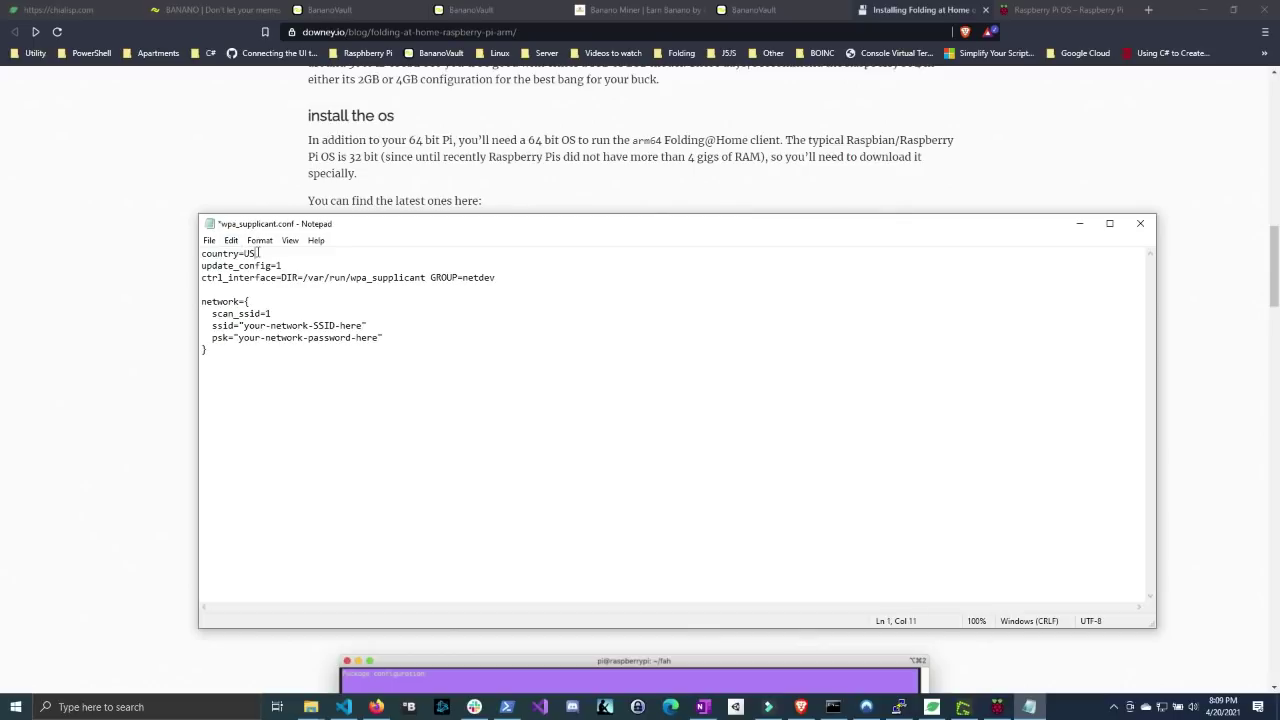
key(shift+Left)
key(shift+Left)
- Replace the network name and password placeholders with the real Wi-Fi credentials
drag(213, 322, 366, 325)
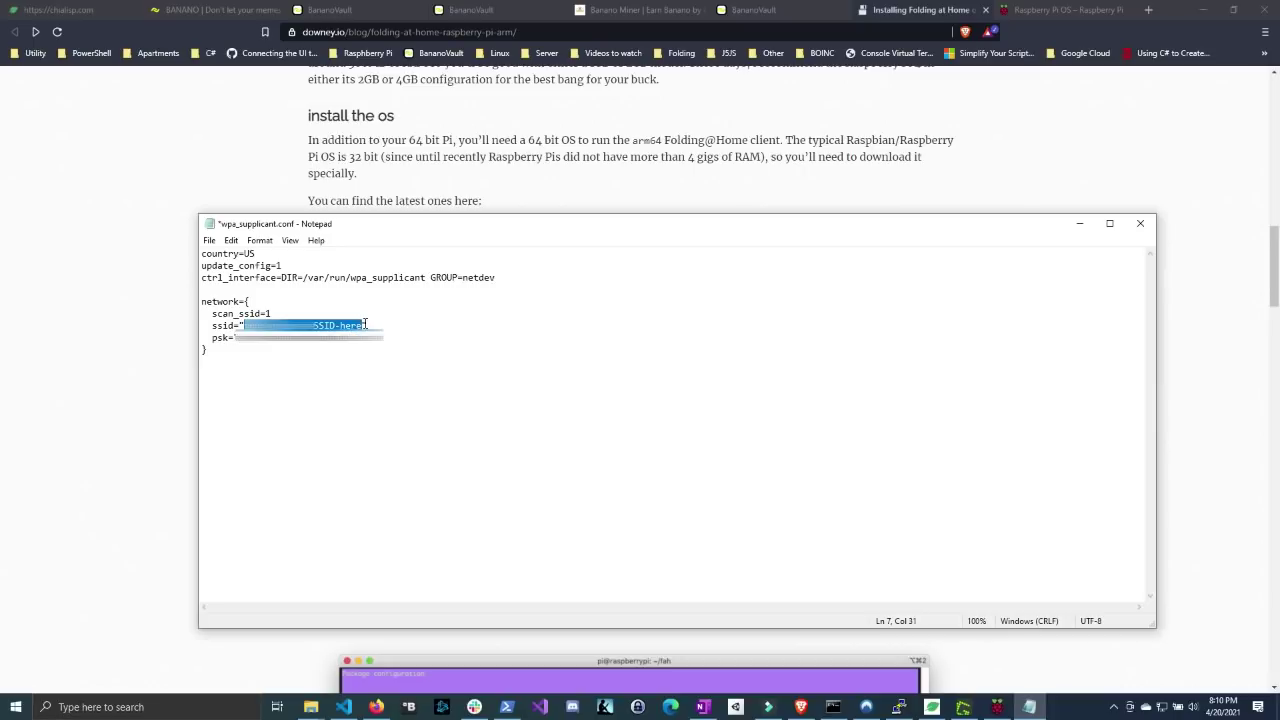
text(My)
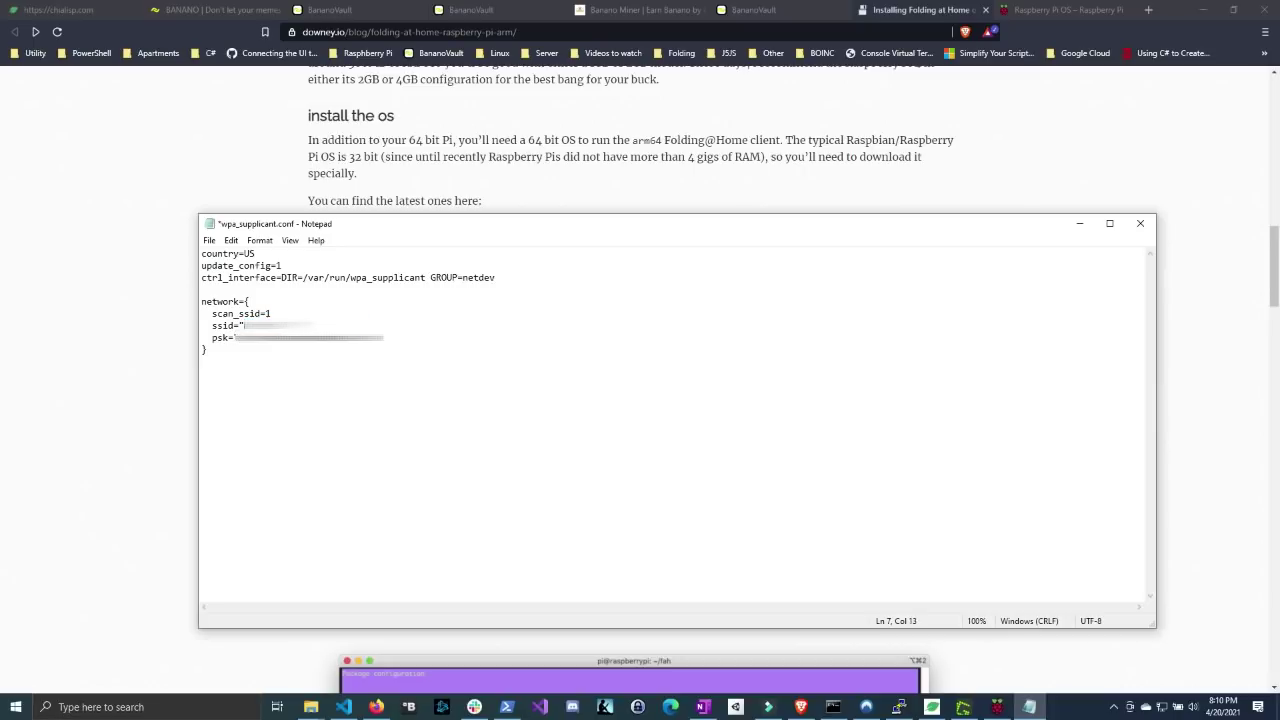
text(Networ)
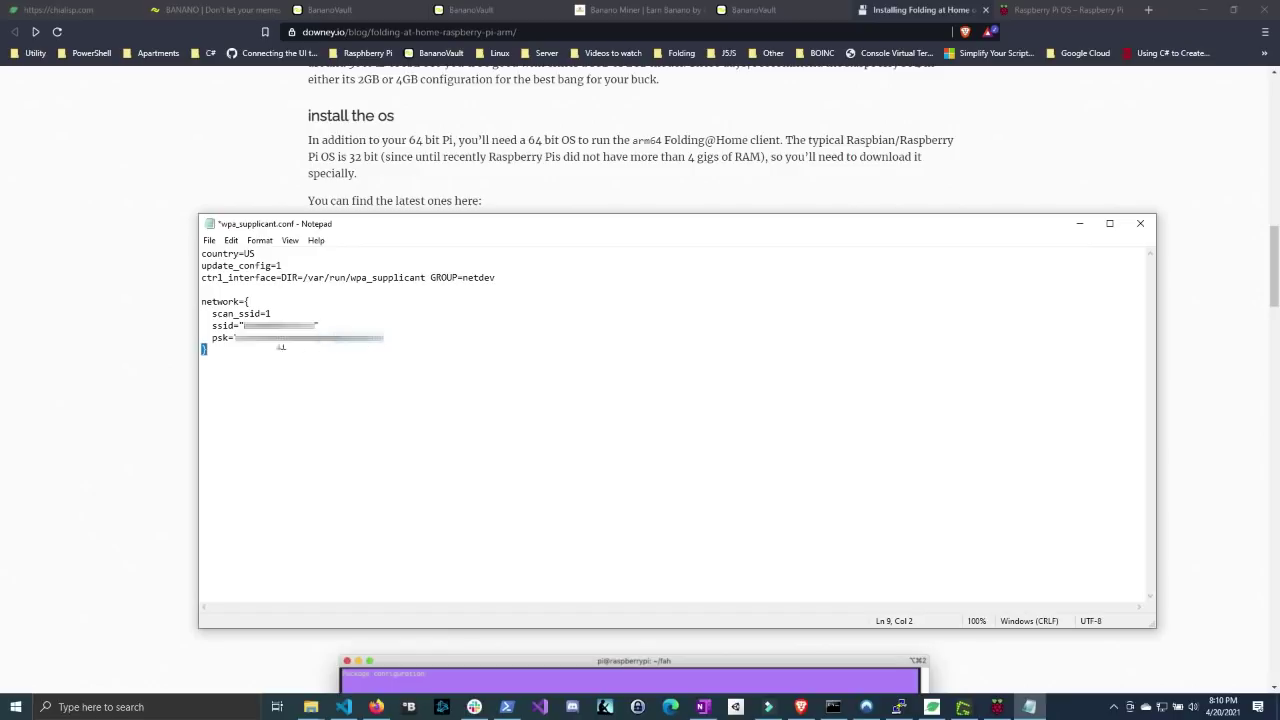
key(ctrl+shift+Left)
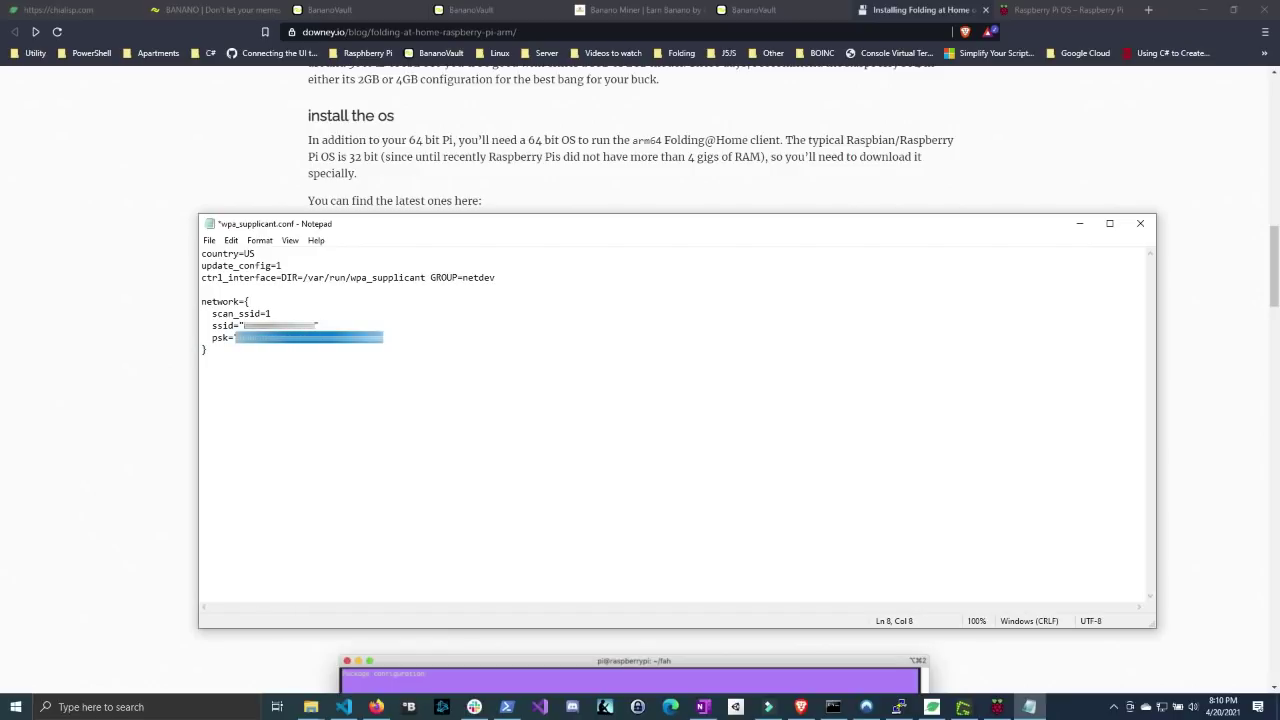
key(ctrl+v)
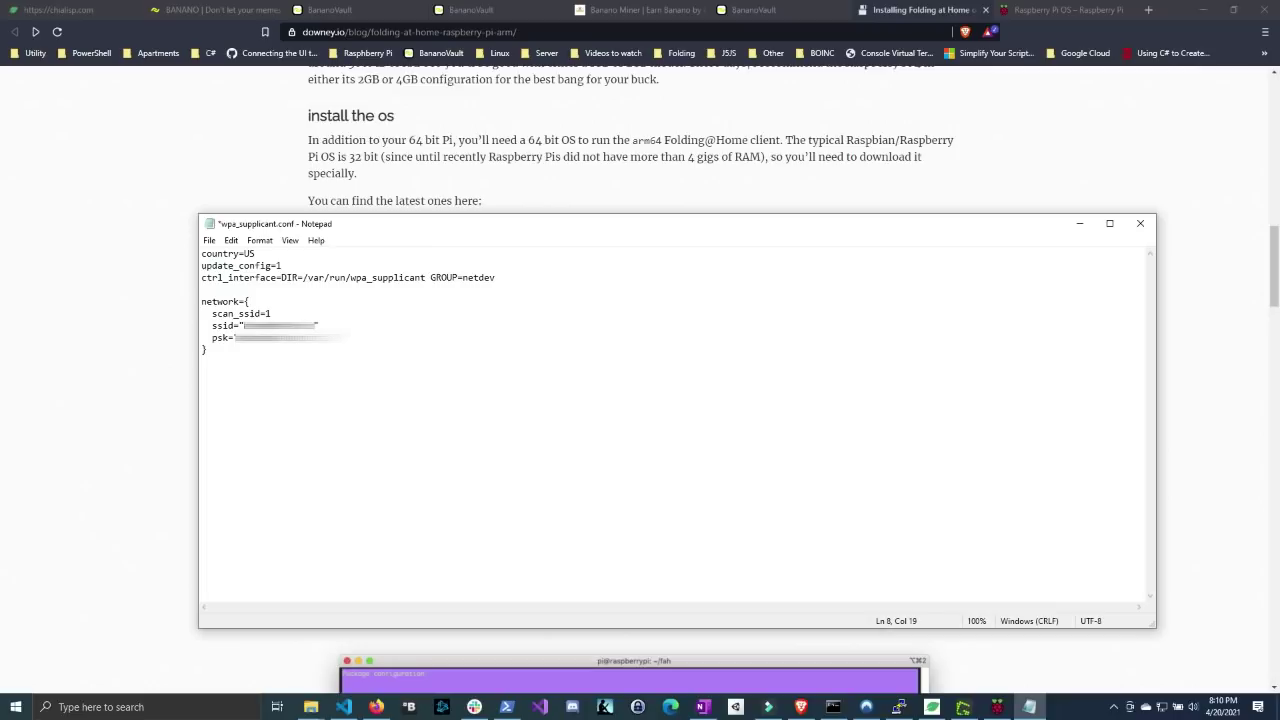
text(??)
- Save wpa_supplicant.conf and close Notepad
click(211, 241)
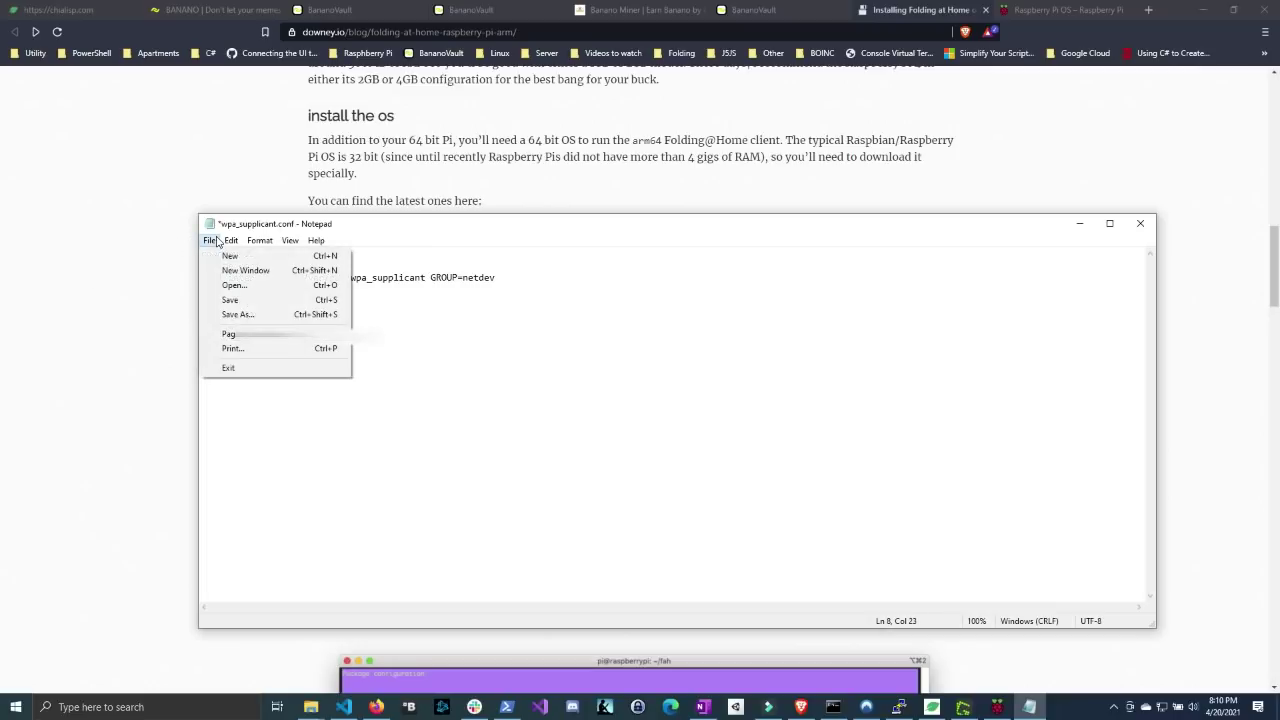
click(222, 304)
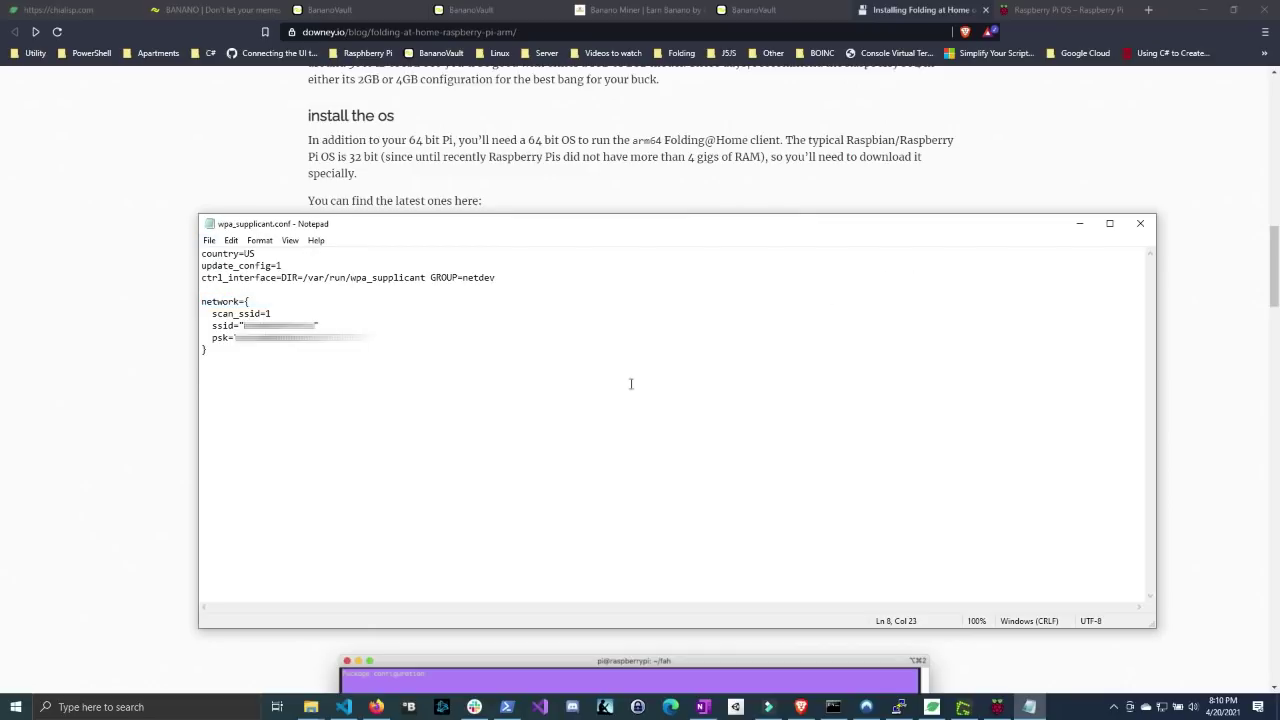
click(1140, 223)
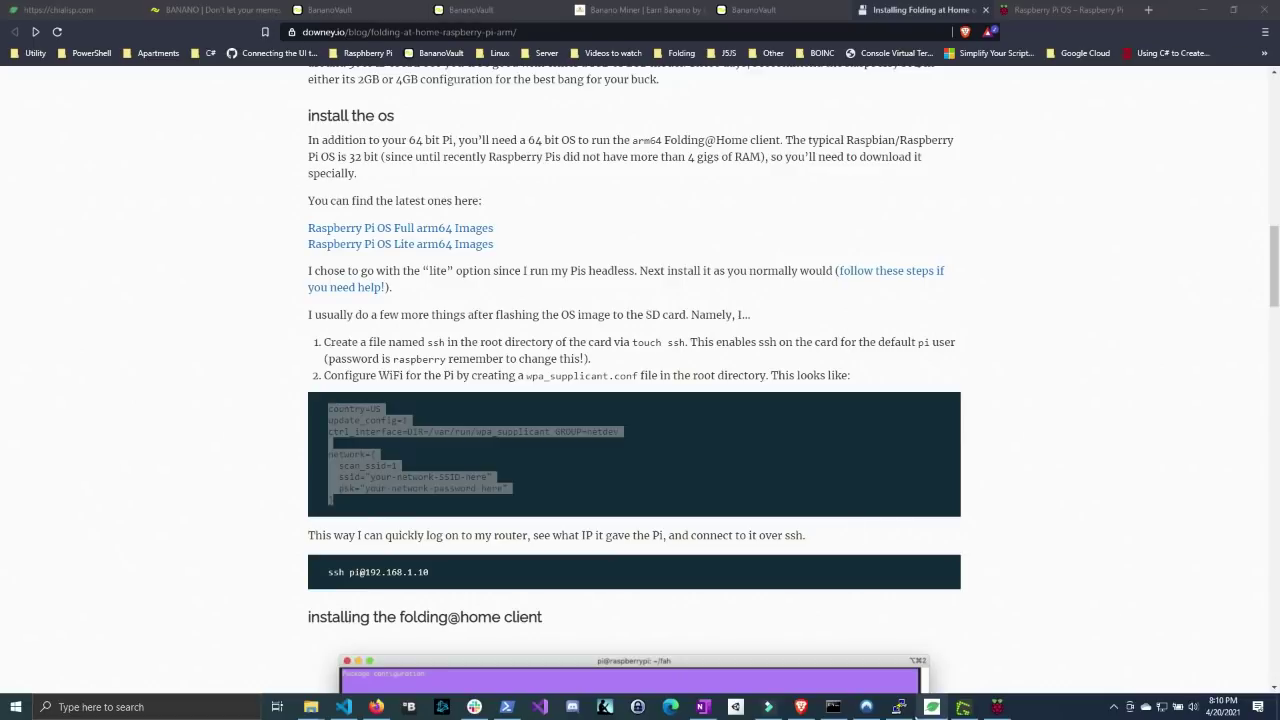
- Cancel the format-disk prompt and eject the boot (G:) SD card
mouse_move(318, 708)
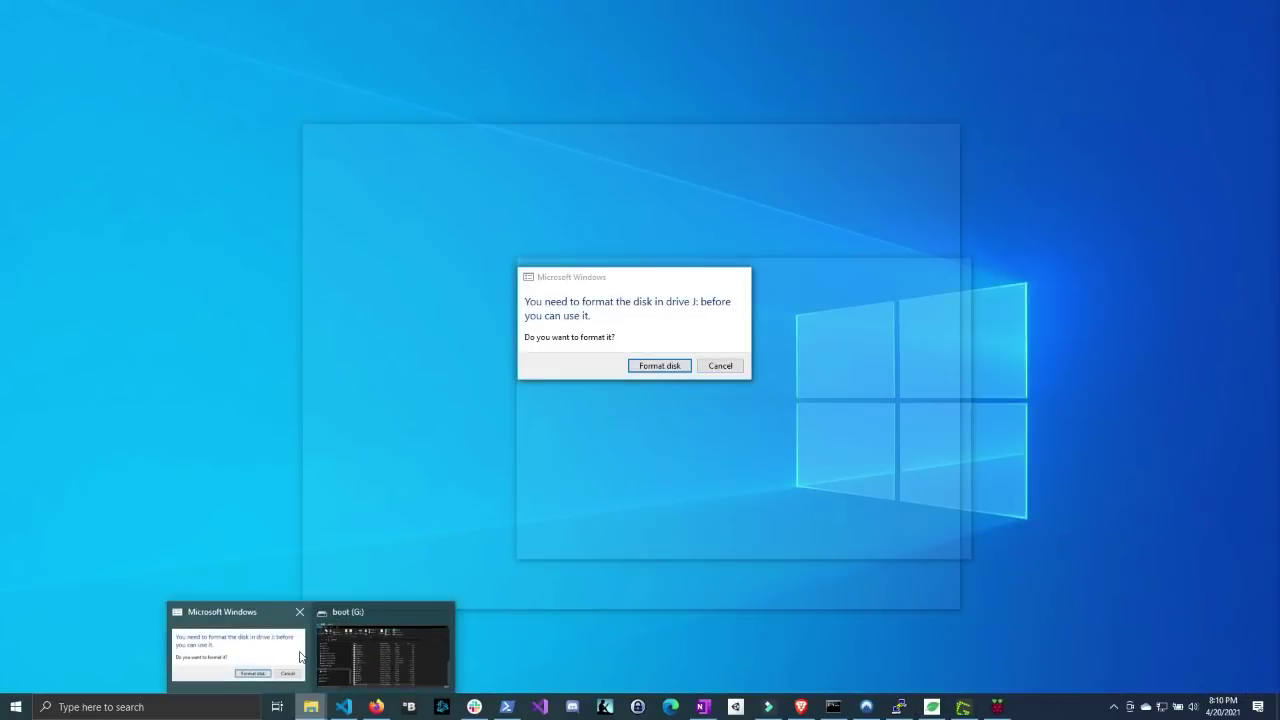
click(234, 640)
click(716, 366)
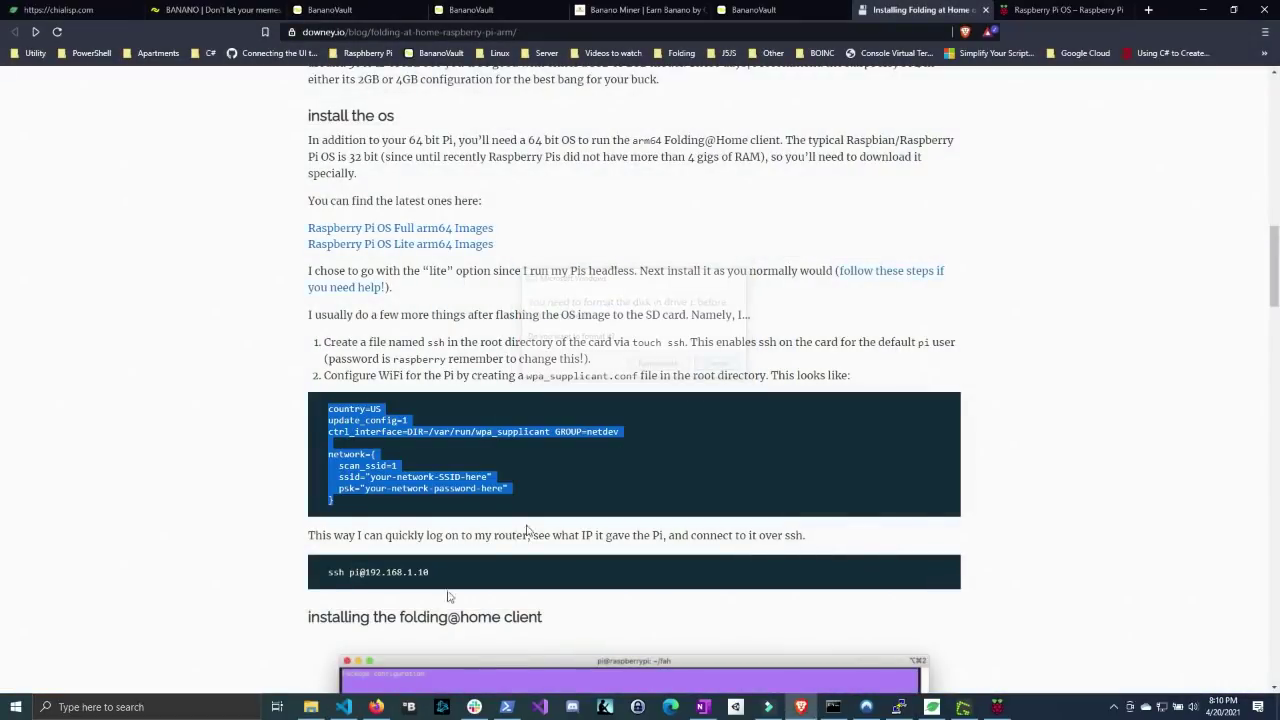
click(311, 707)
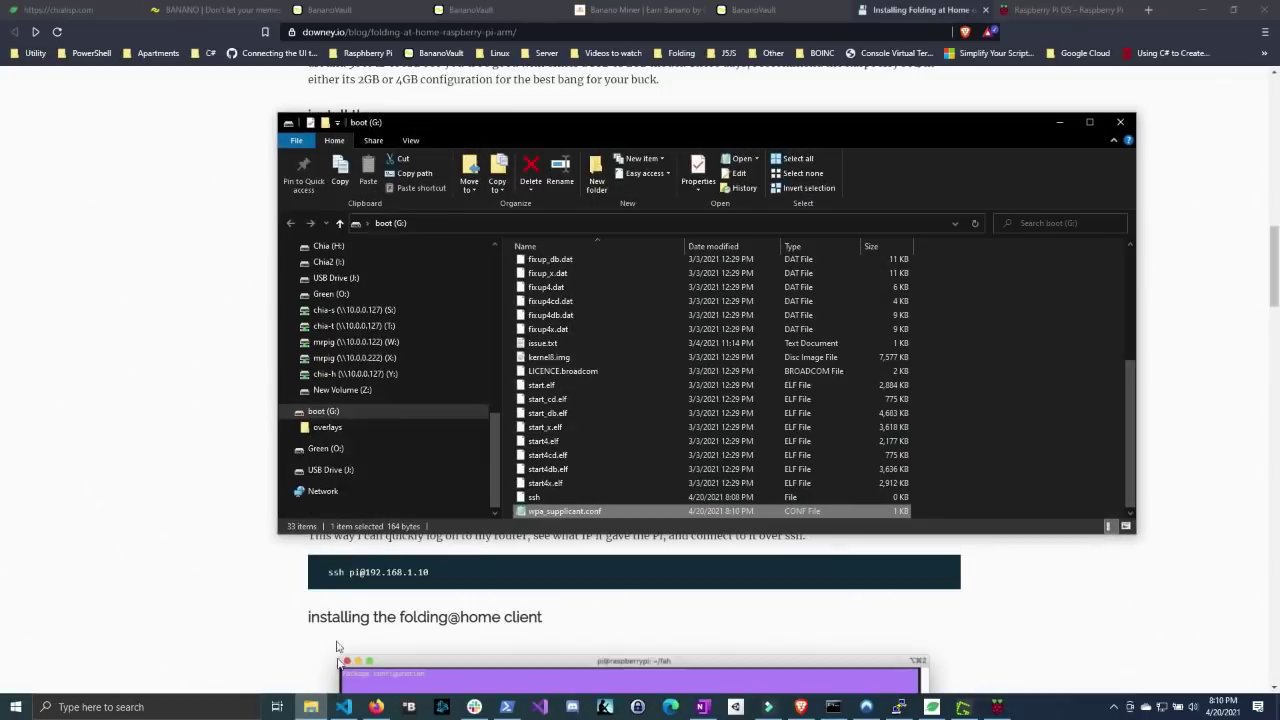
right_click(322, 411)
click(363, 245)
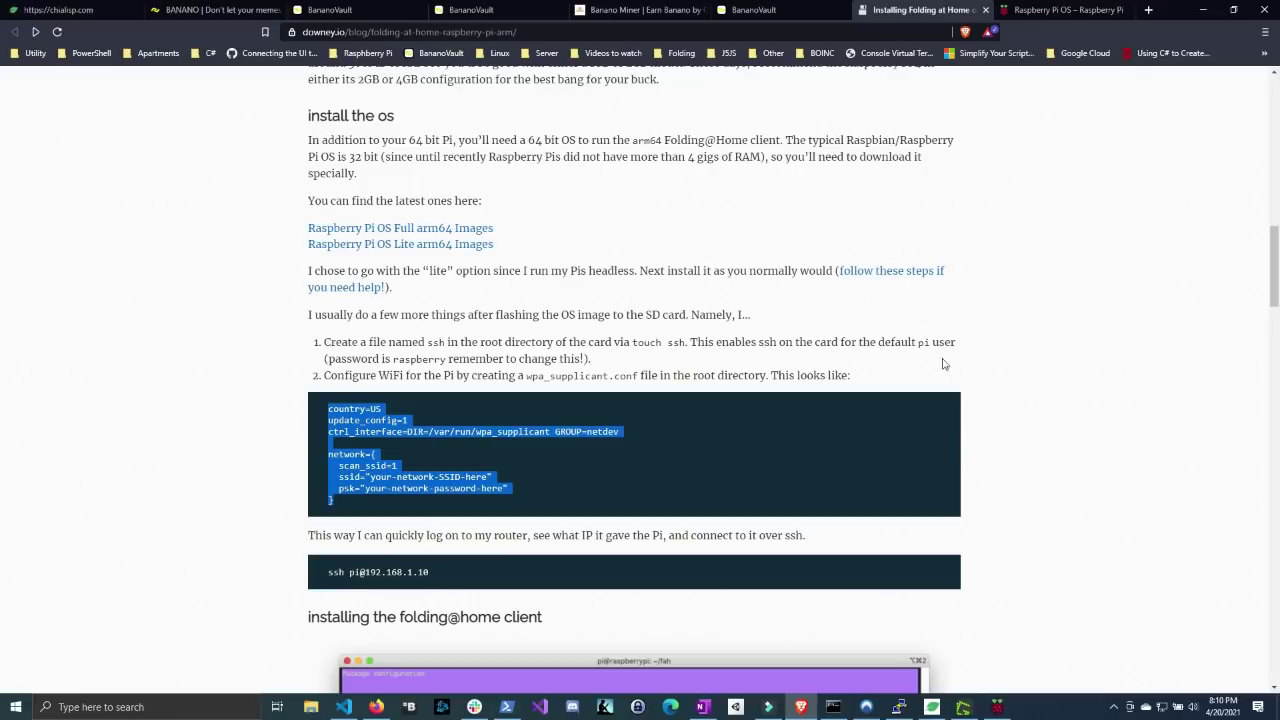
- Launch Zenmap from the Start search and position its window over the page
click(873, 377)
key(super)
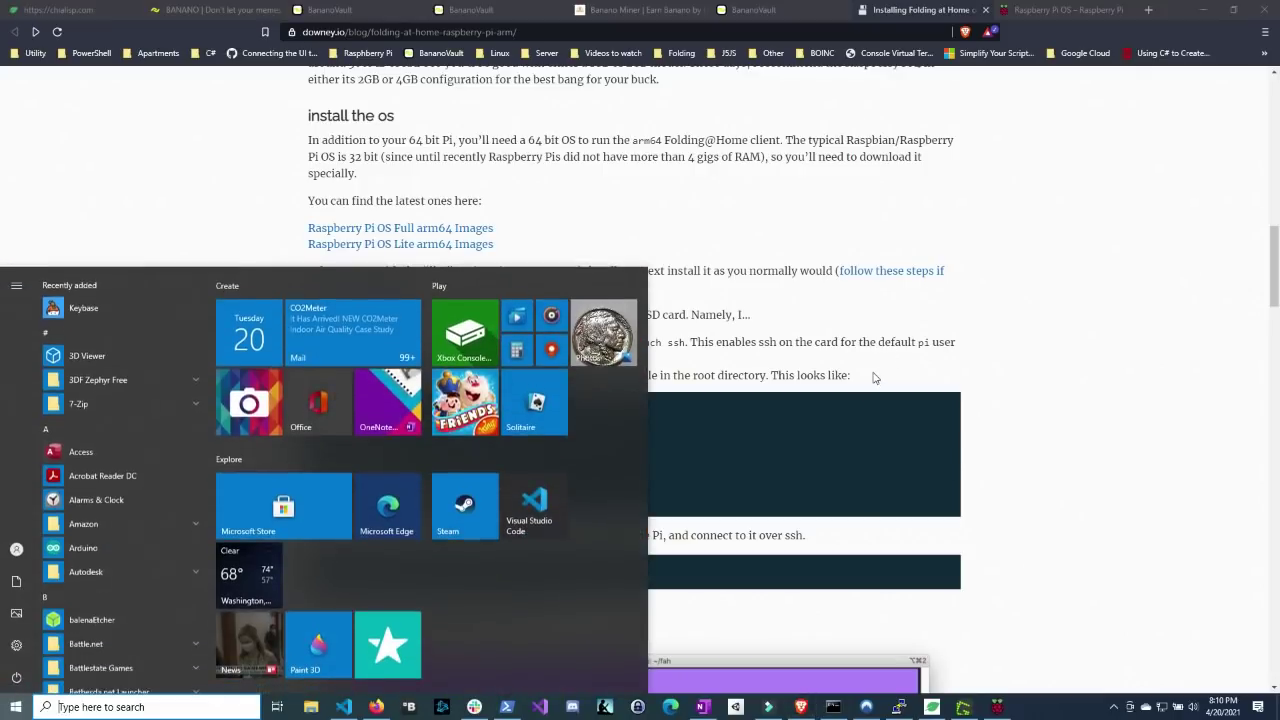
text(zen)
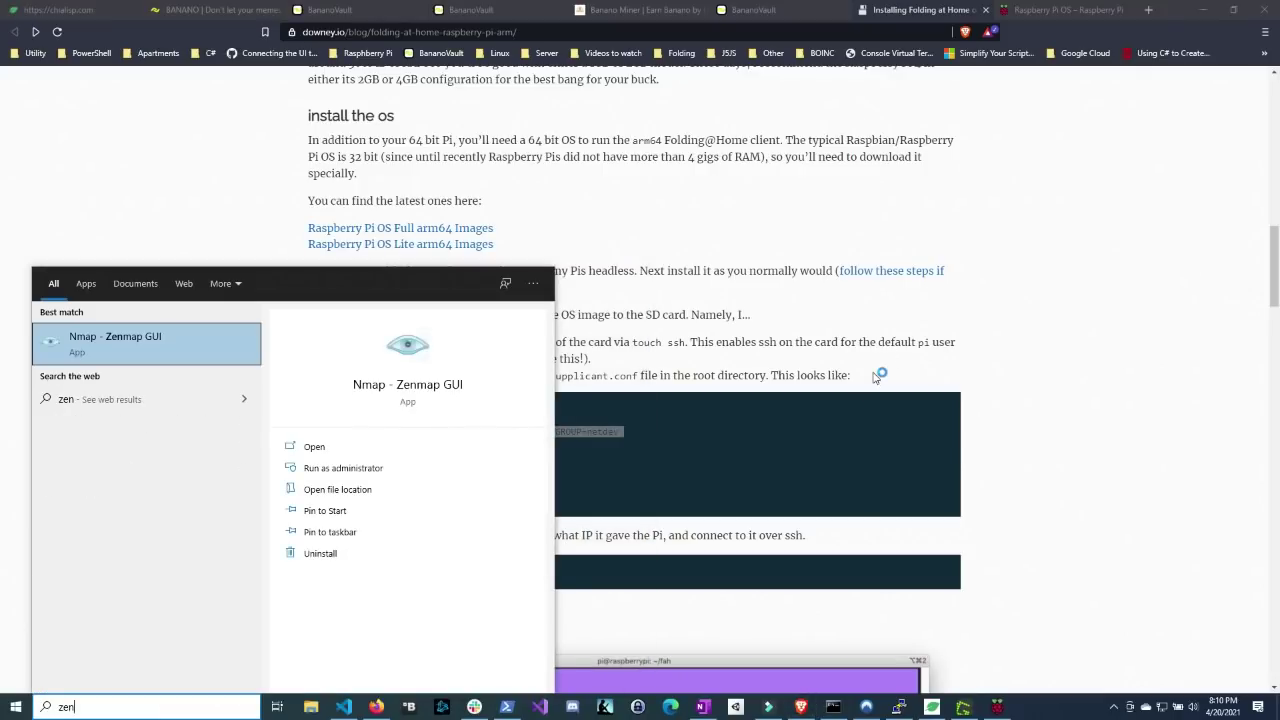
key(Return)
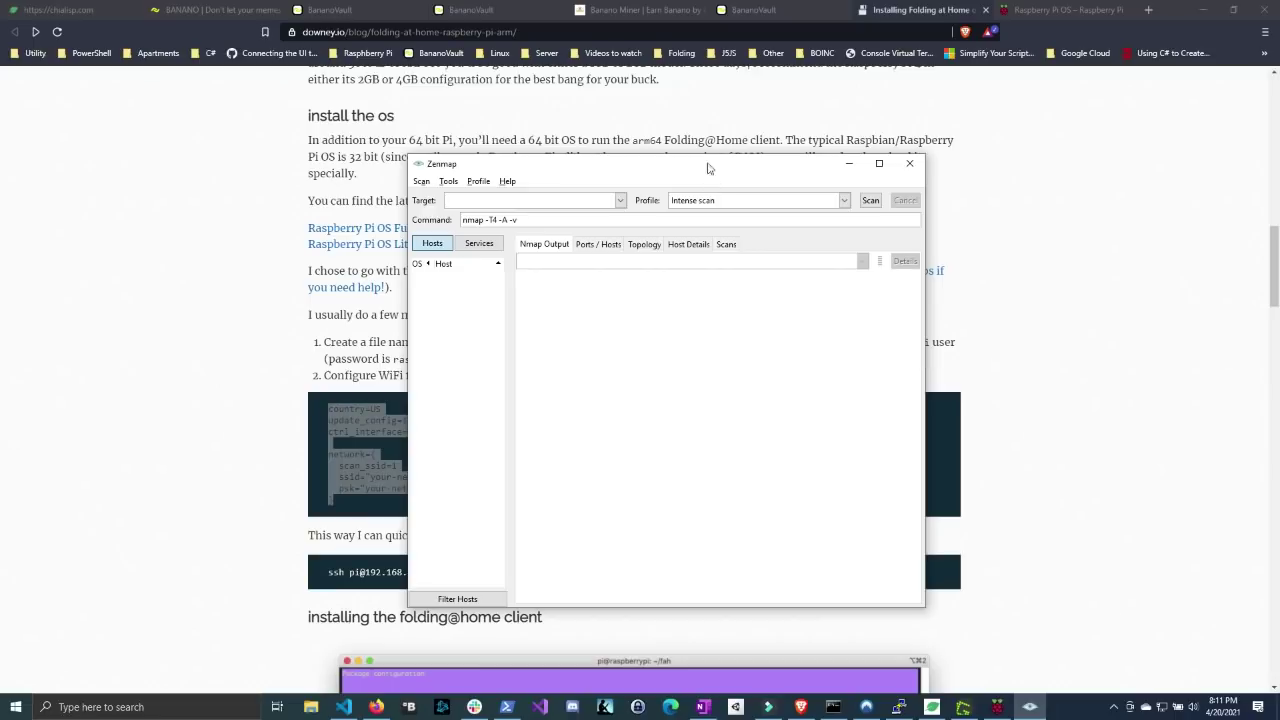
drag(704, 165, 762, 150)
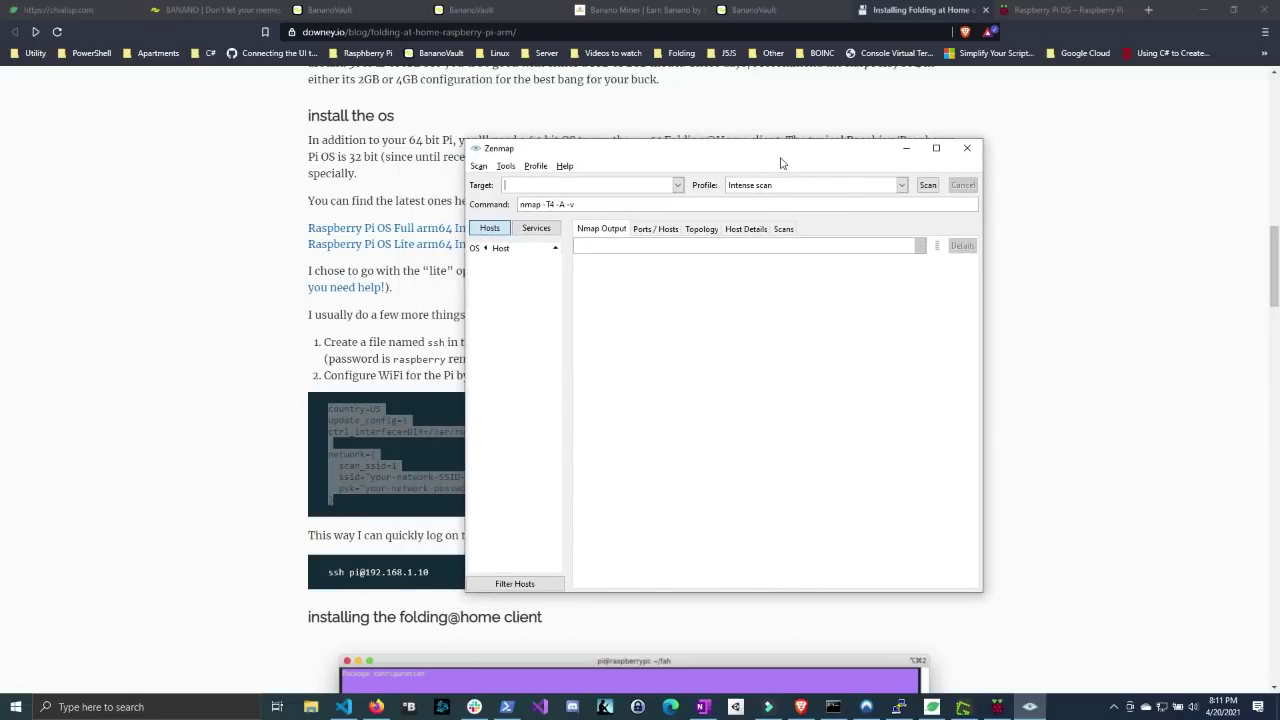
drag(780, 154, 711, 131)
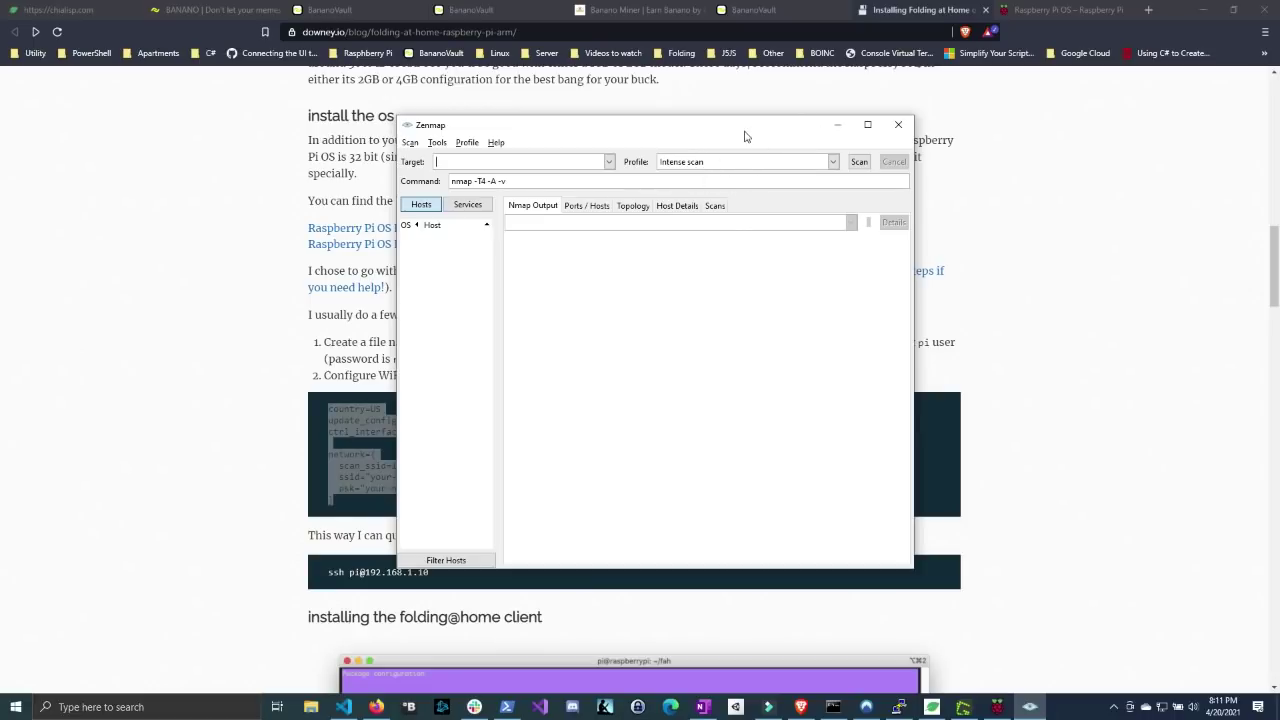
drag(747, 136, 777, 151)
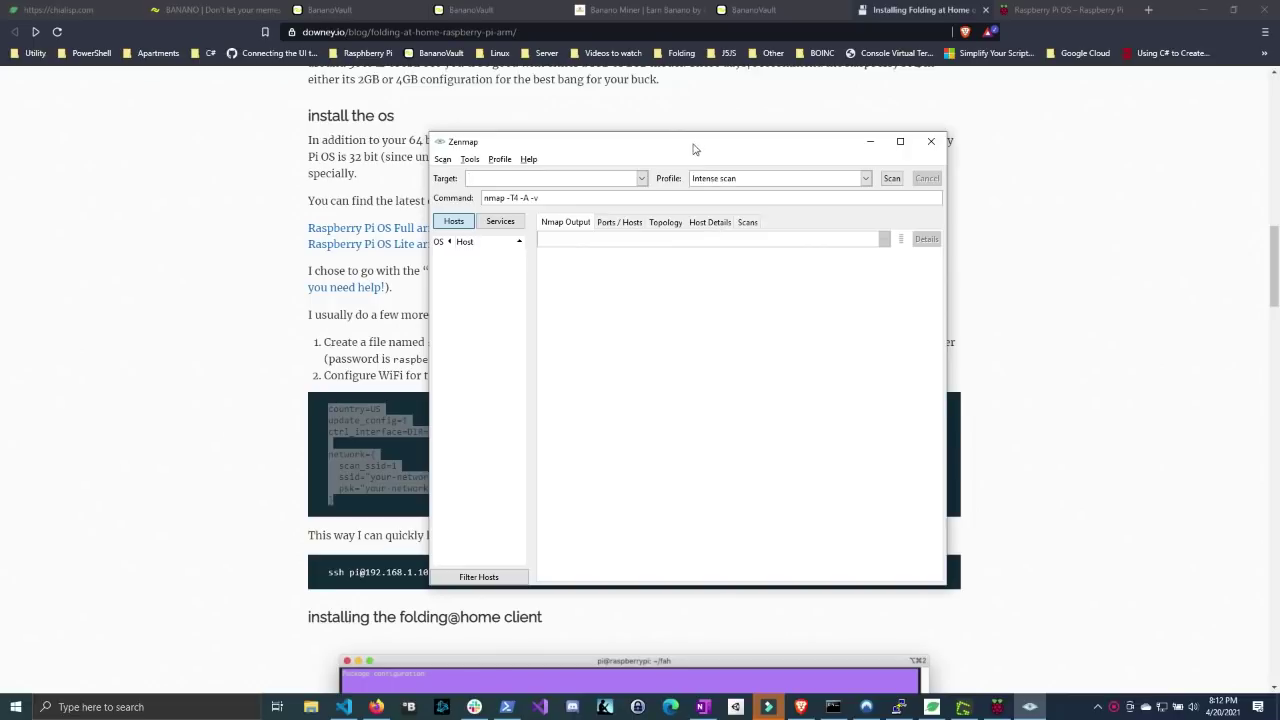
mouse_move(695, 149)
mouse_down()
mouse_move(698, 198)
mouse_move(694, 160)
mouse_up()
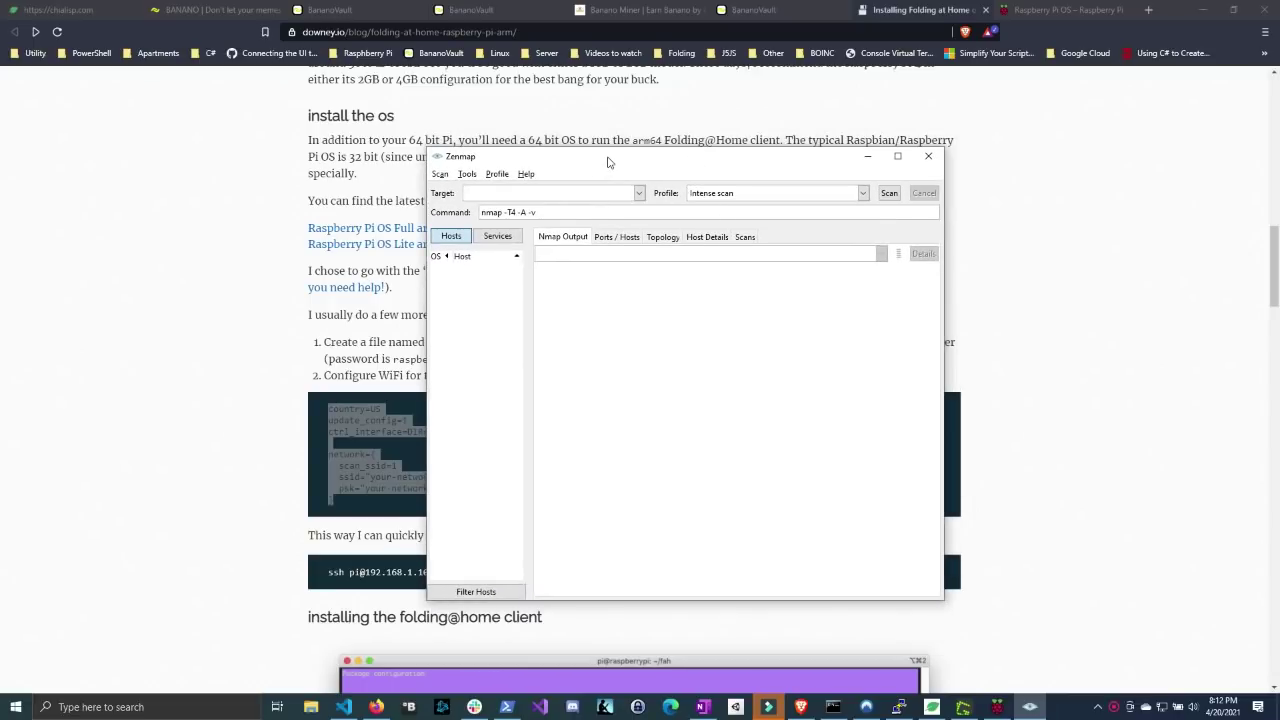
drag(611, 164, 572, 160)
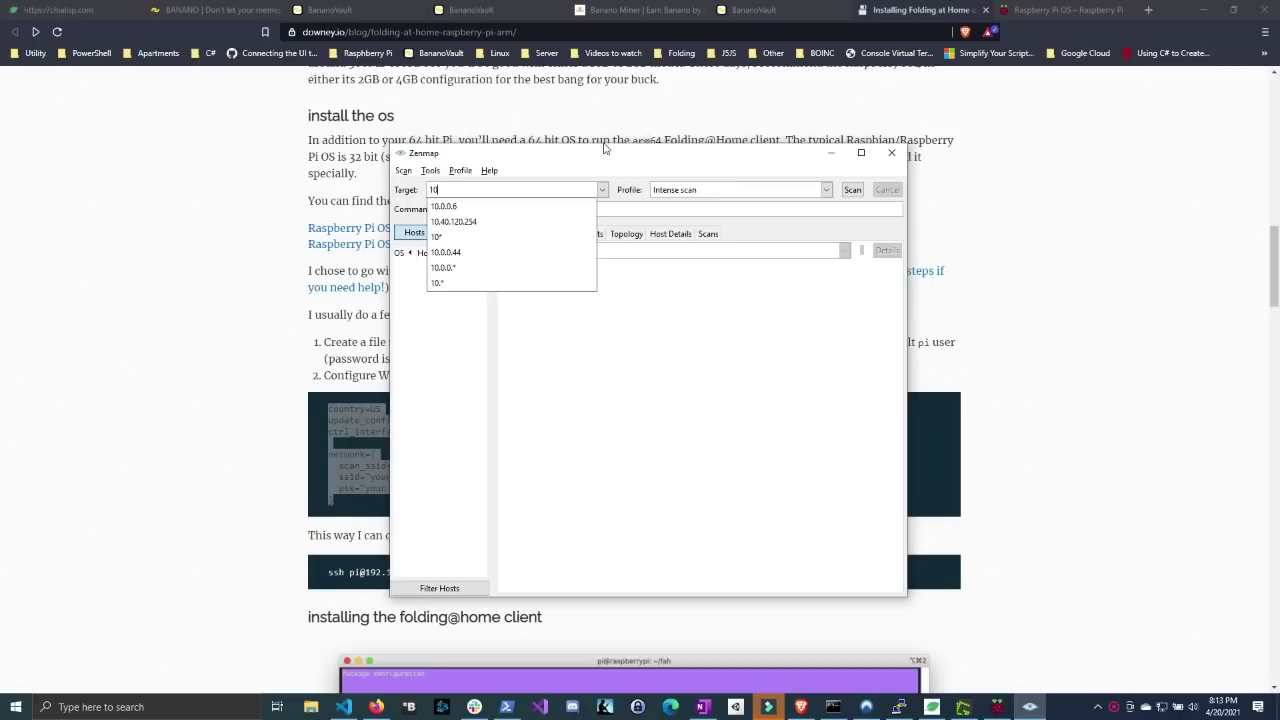
- Run a Ping scan of target 10.0.0.* to find the hosts that are up
text(0.0.*)
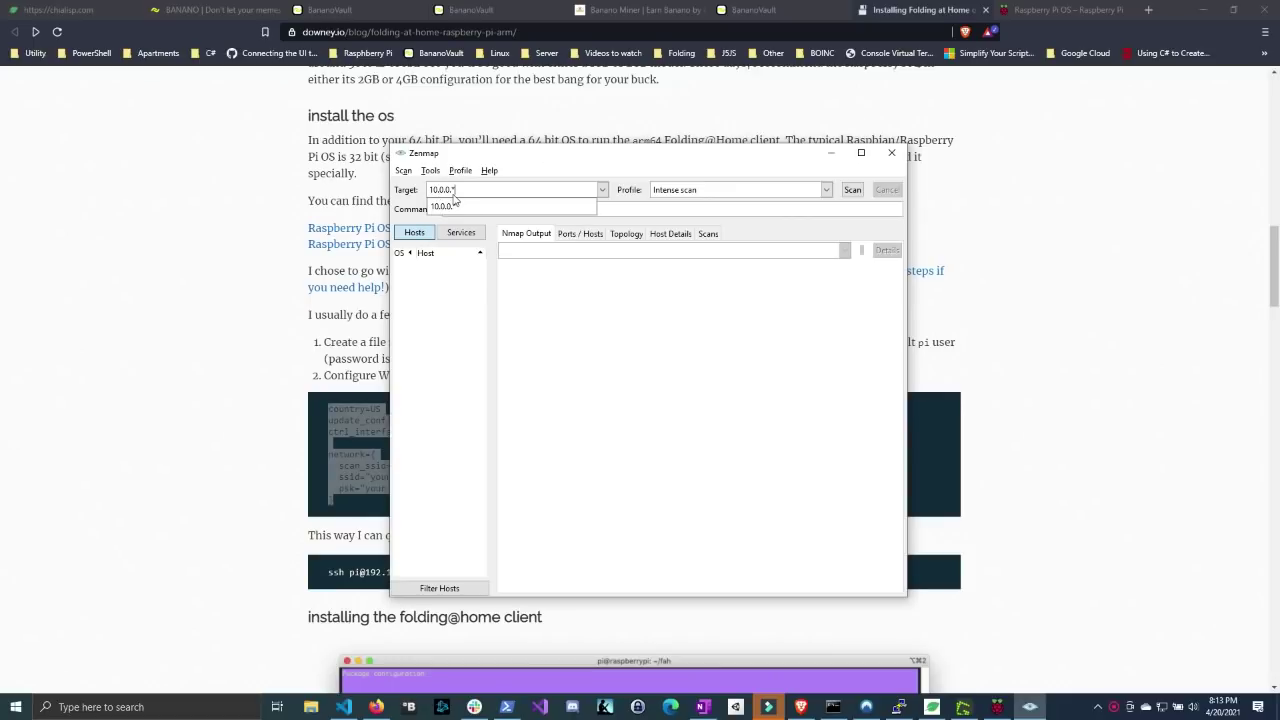
click(826, 190)
click(826, 190)
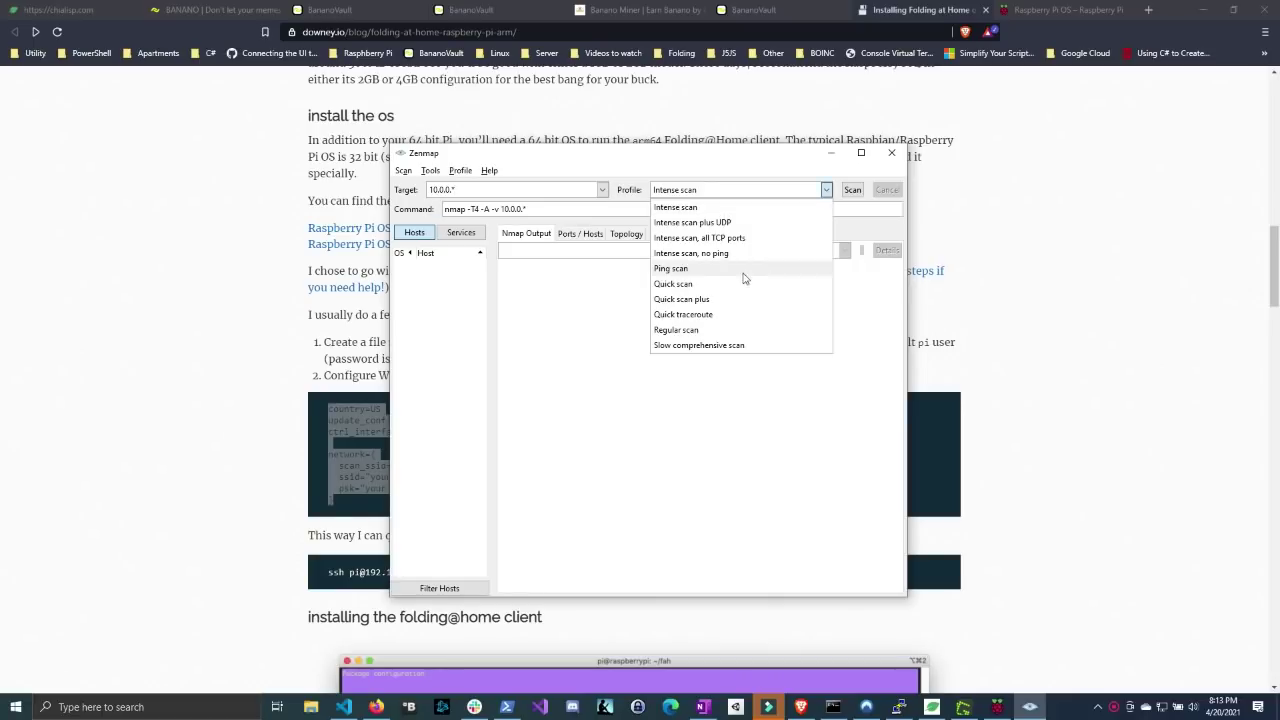
click(735, 271)
click(853, 192)
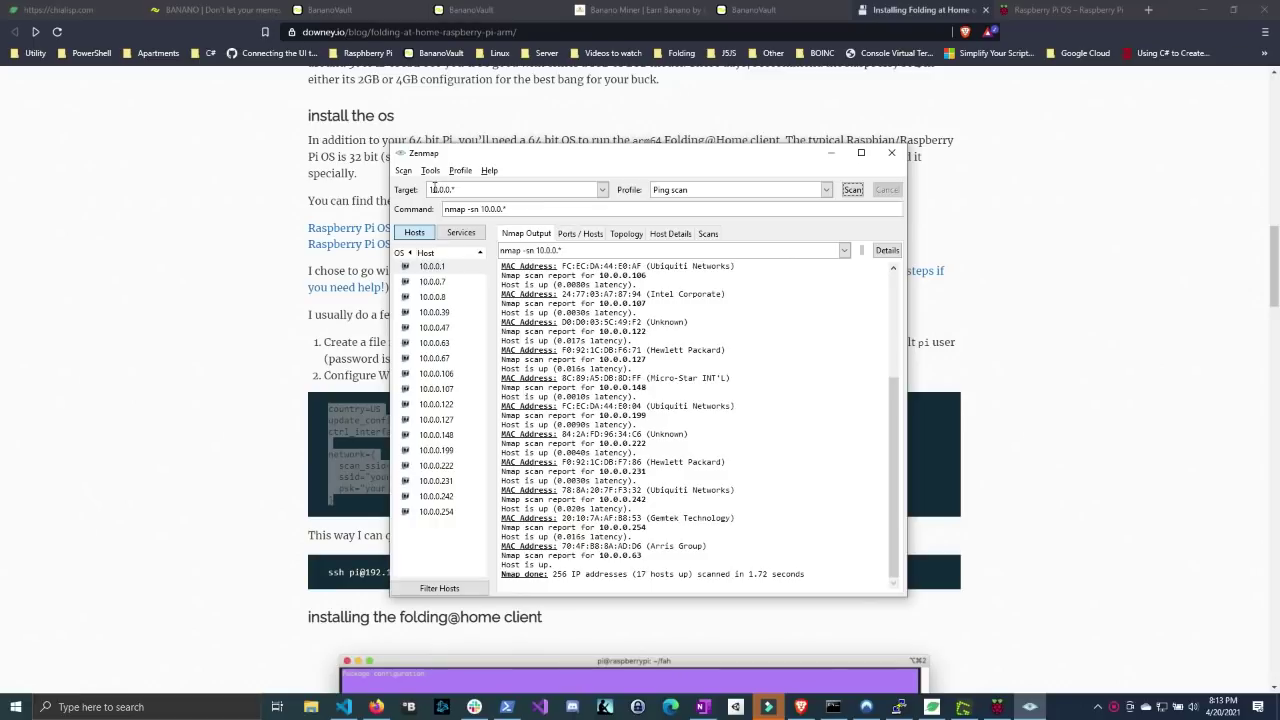
- Find the Raspberry Pi Trading entries in the scan output and select the address 10.0.0.44
double_click(438, 189)
double_click(454, 189)
drag(895, 407, 885, 238)
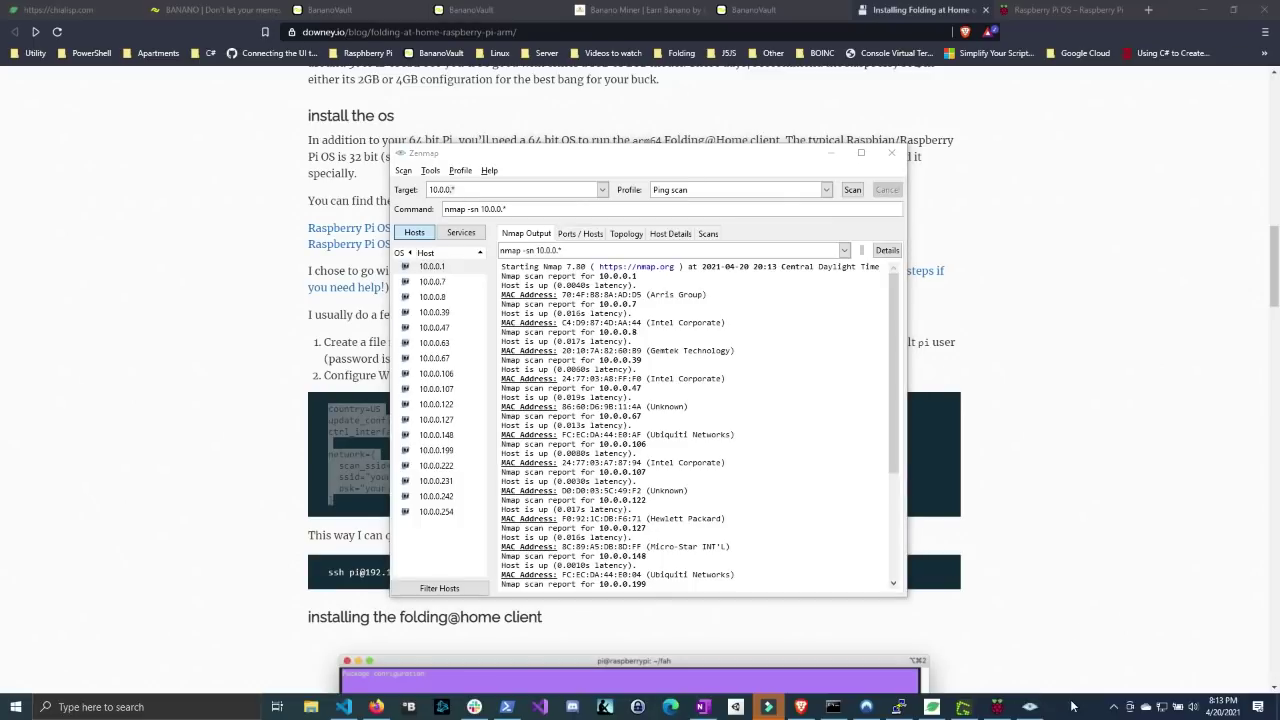
scroll(878, 275, up, 12)
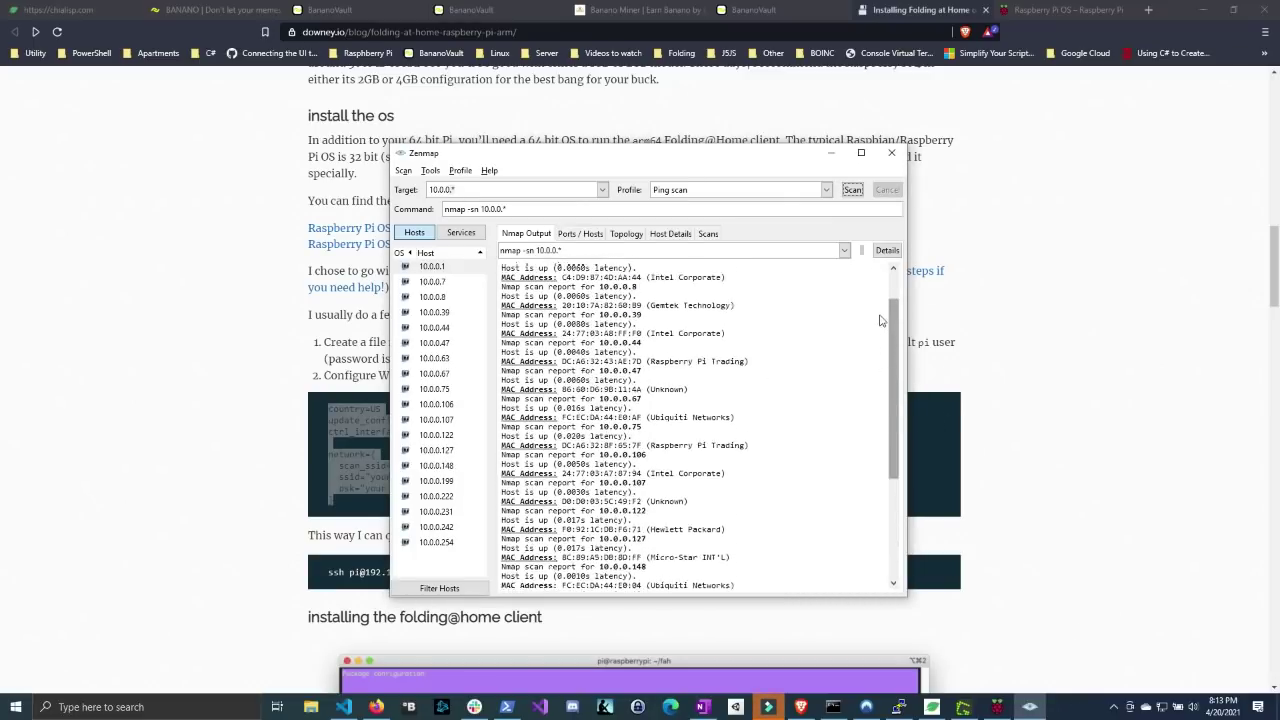
drag(647, 410, 766, 411)
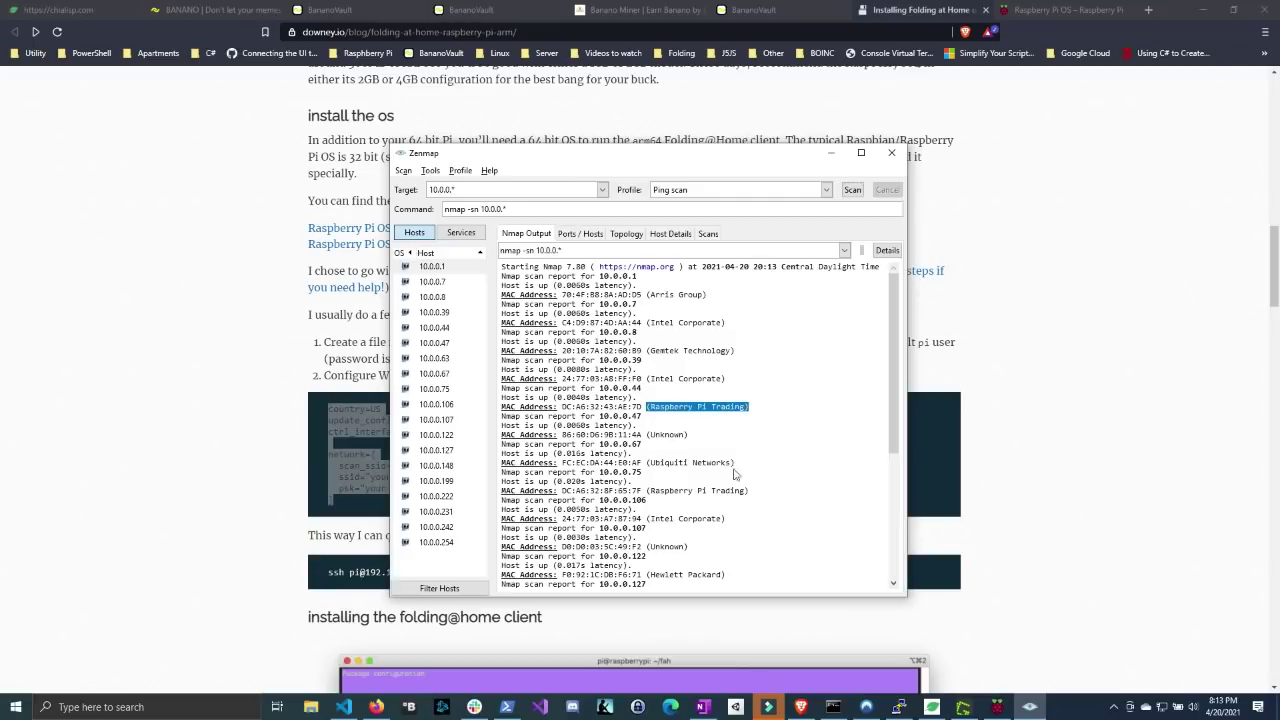
drag(649, 491, 748, 492)
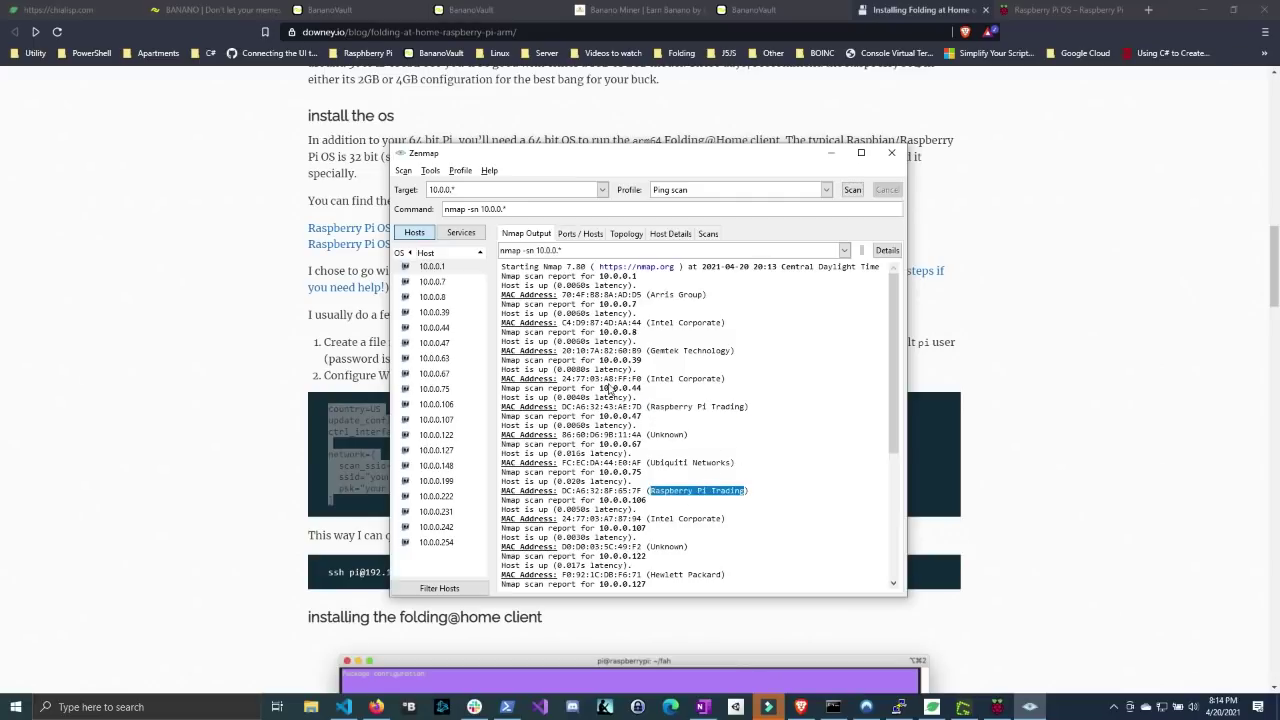
drag(650, 410, 742, 414)
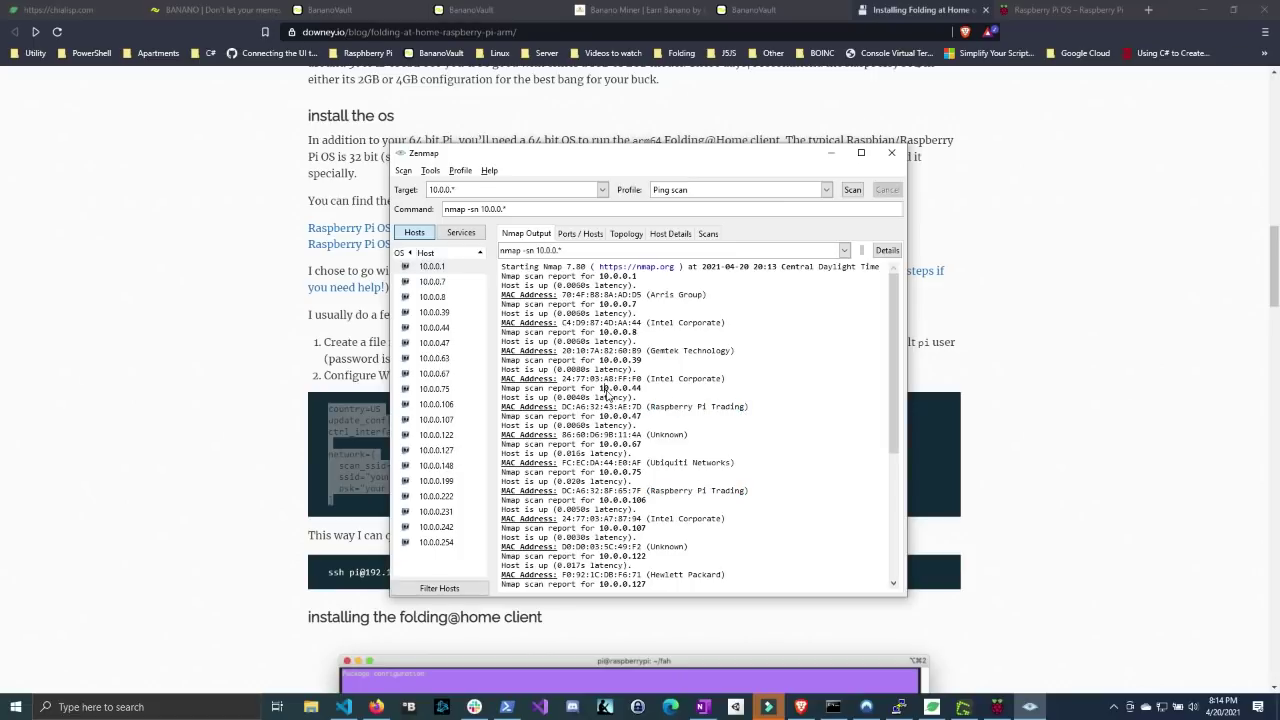
drag(605, 393, 645, 398)
- Launch PuTTY and set window resizing to change the font size
drag(752, 160, 864, 135)
key(super)
text(putty)
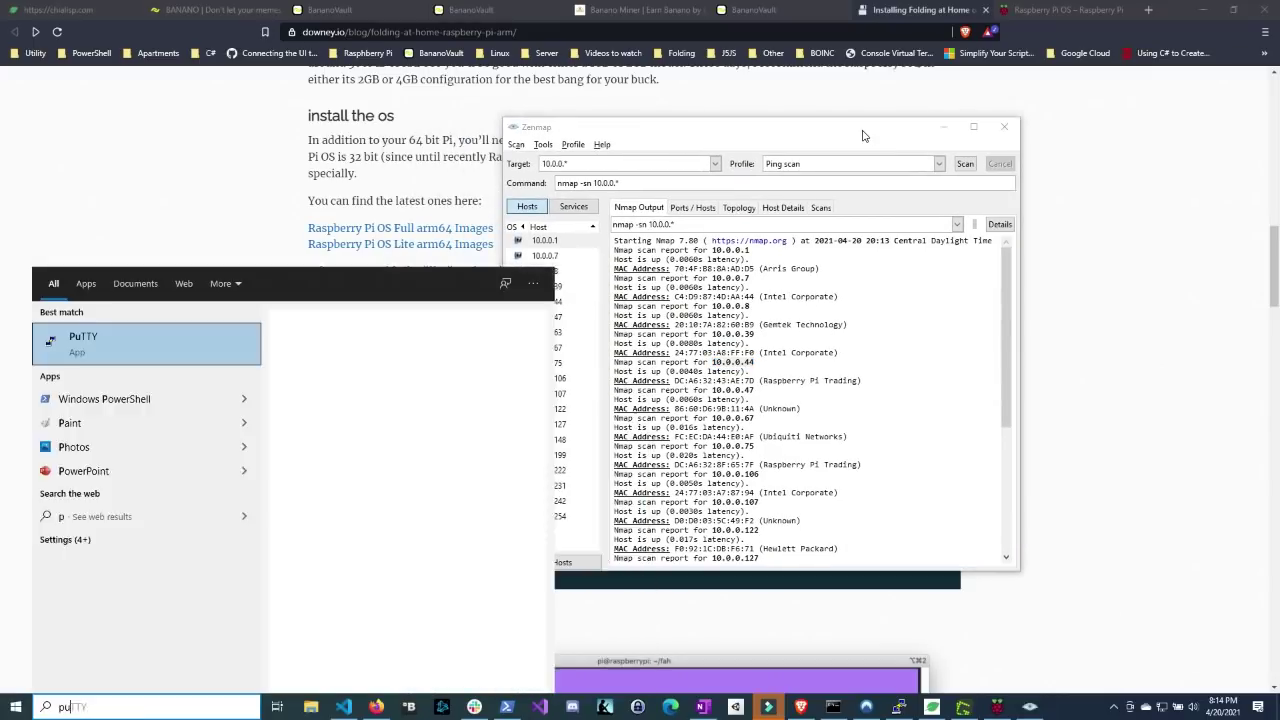
key(Return)
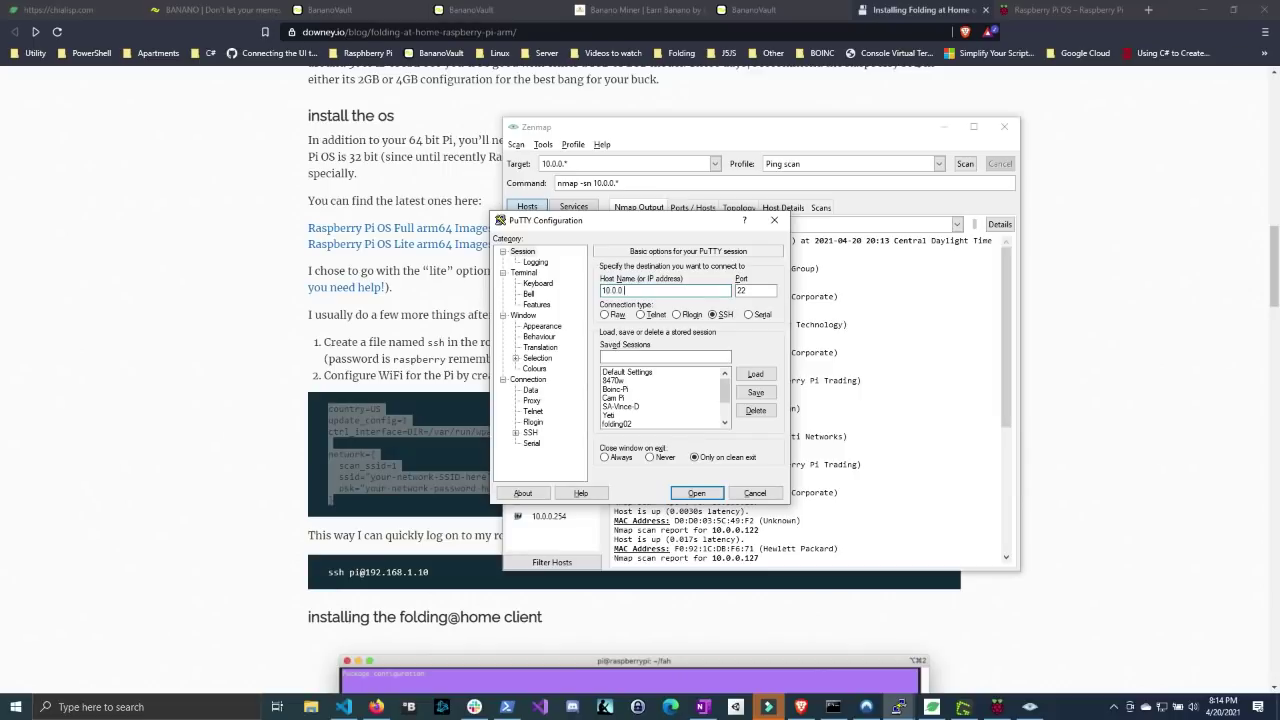
click(523, 315)
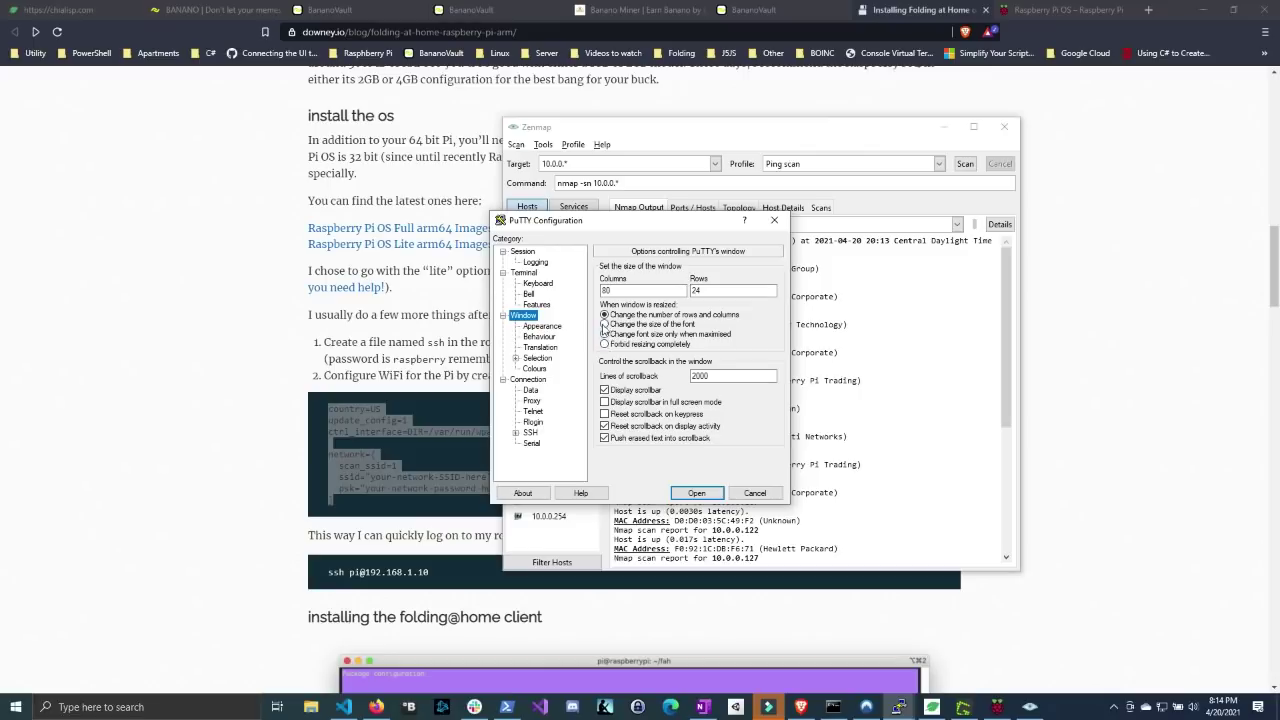
click(604, 324)
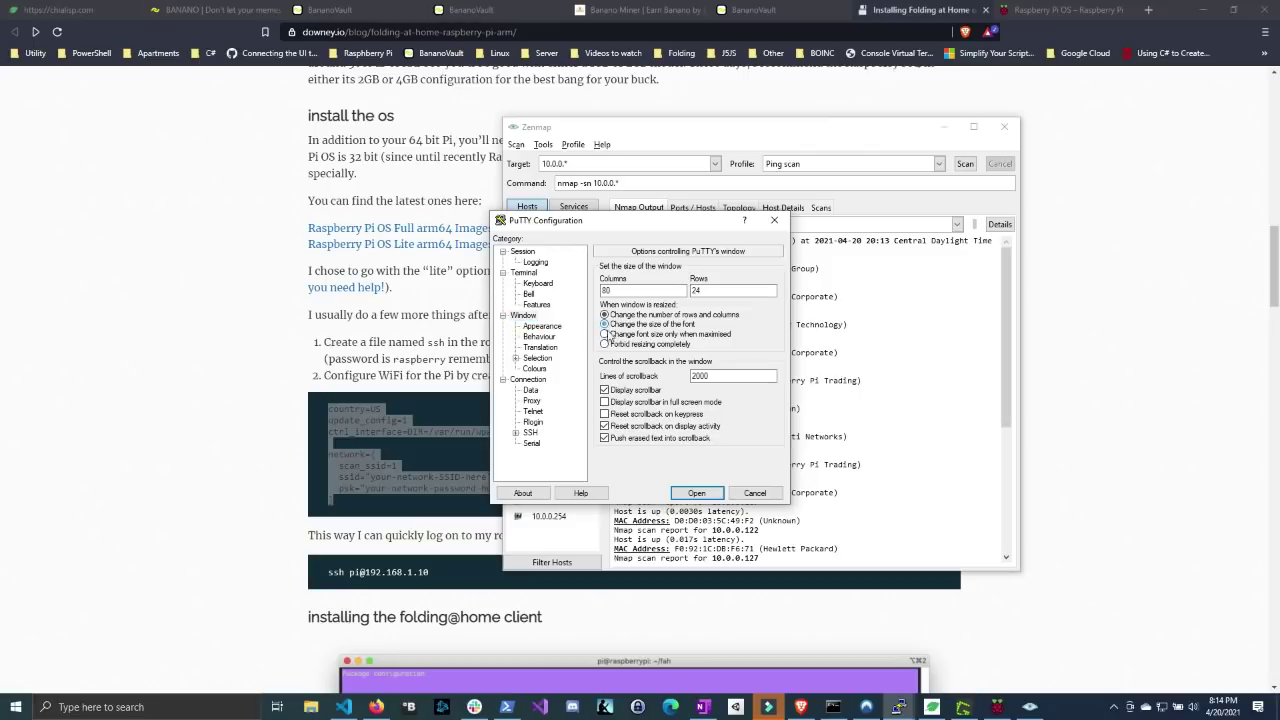
- Connect to 10.0.0.44, trust the new host key, and log in as pi
click(697, 493)
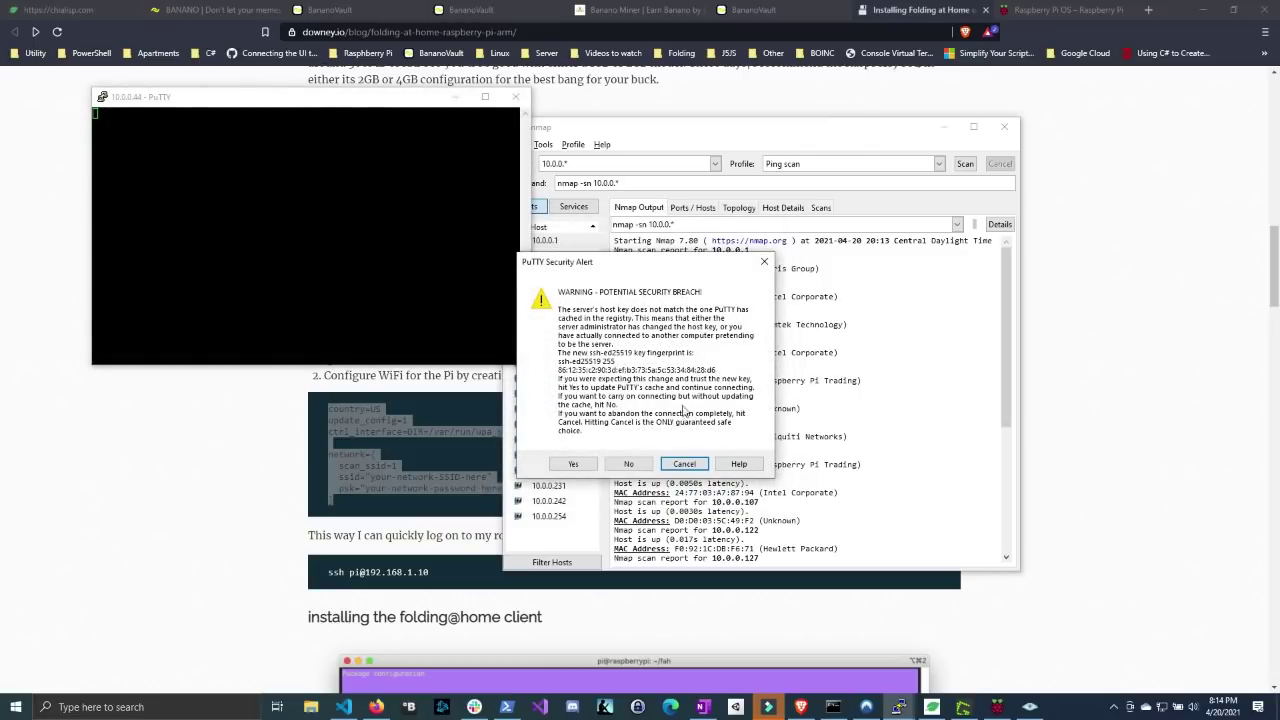
drag(627, 262, 617, 218)
click(565, 421)
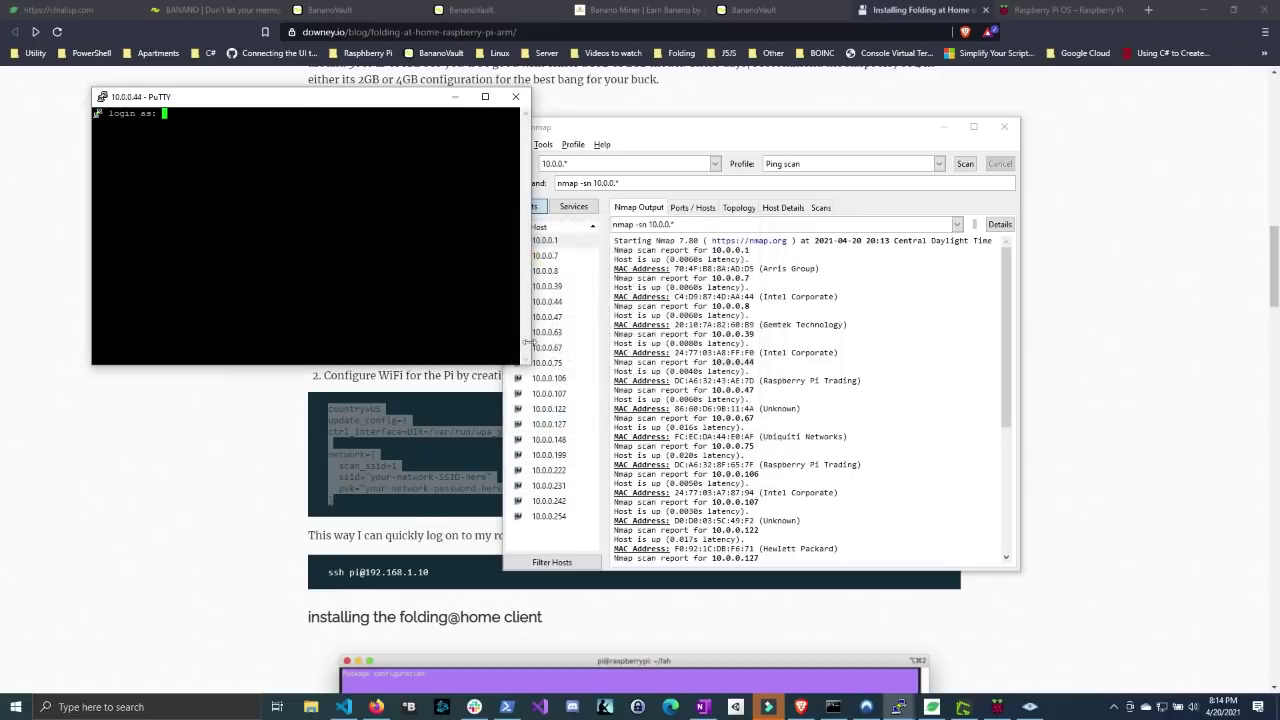
drag(305, 100, 735, 210)
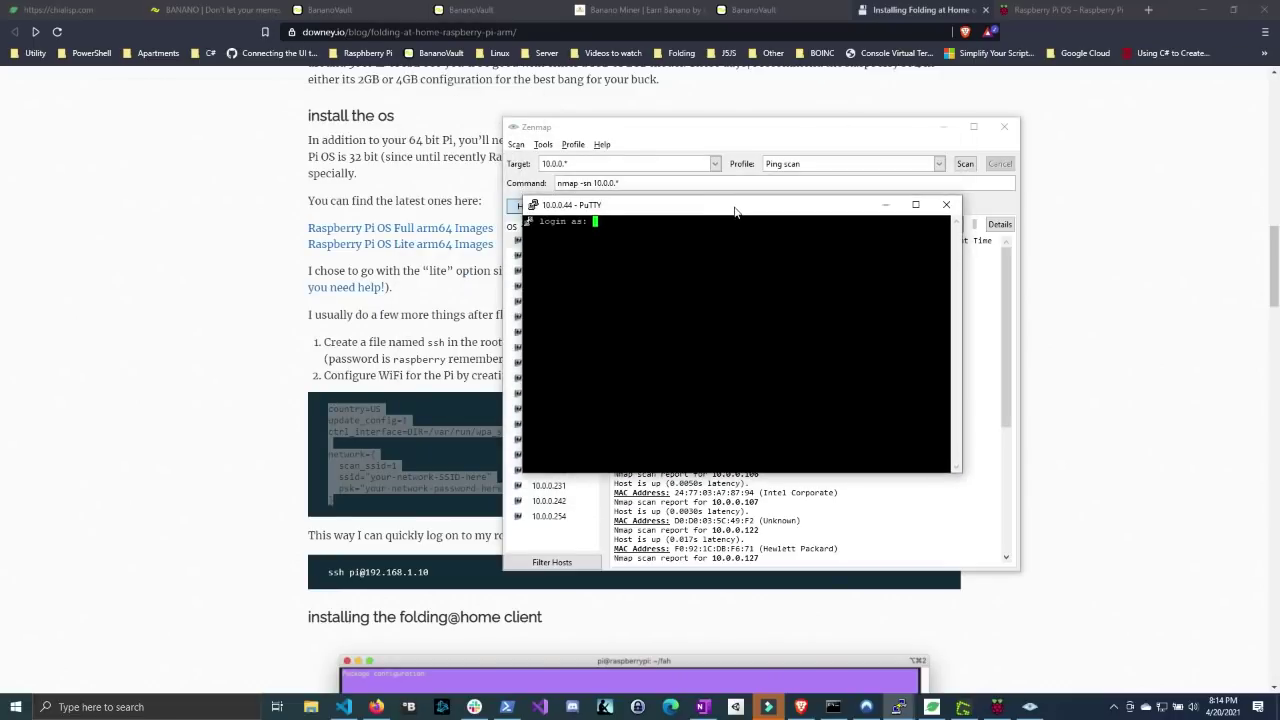
text(pi)
key(Return)
key(Return)
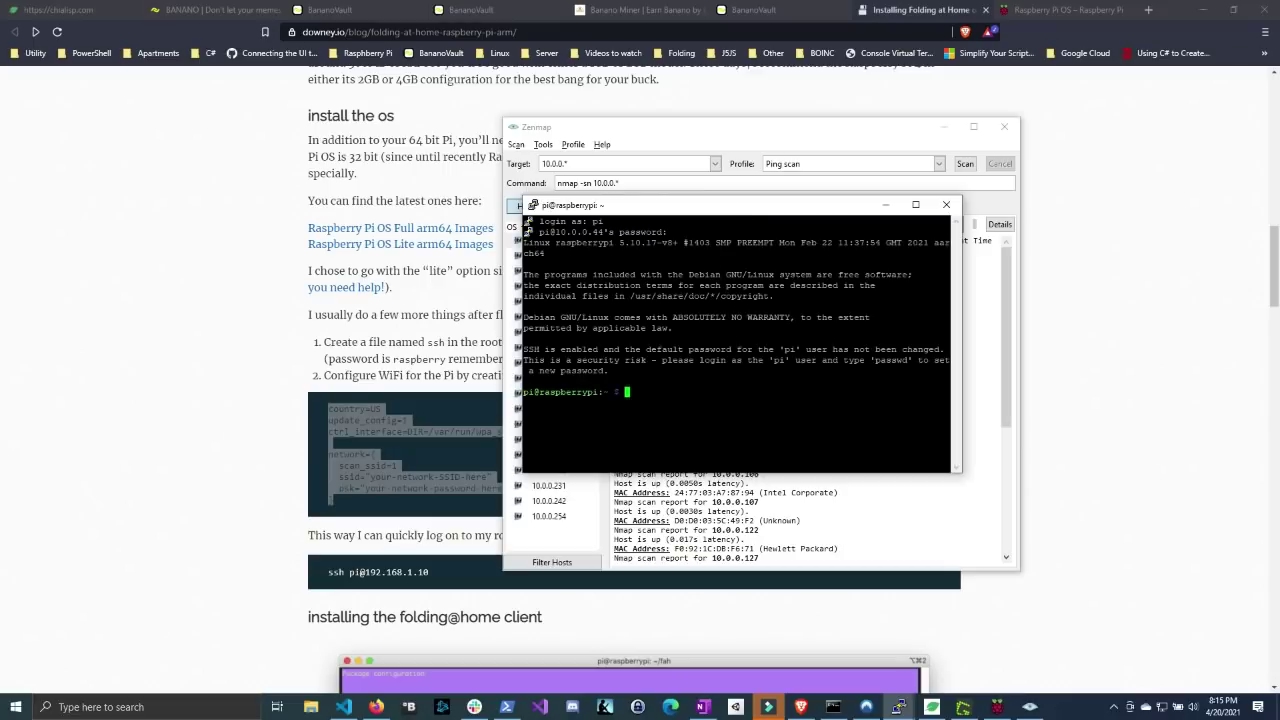
- Highlight the default-password warning, reposition PuTTY, and bring PowerShell to the front
drag(522, 360, 936, 373)
drag(726, 207, 674, 253)
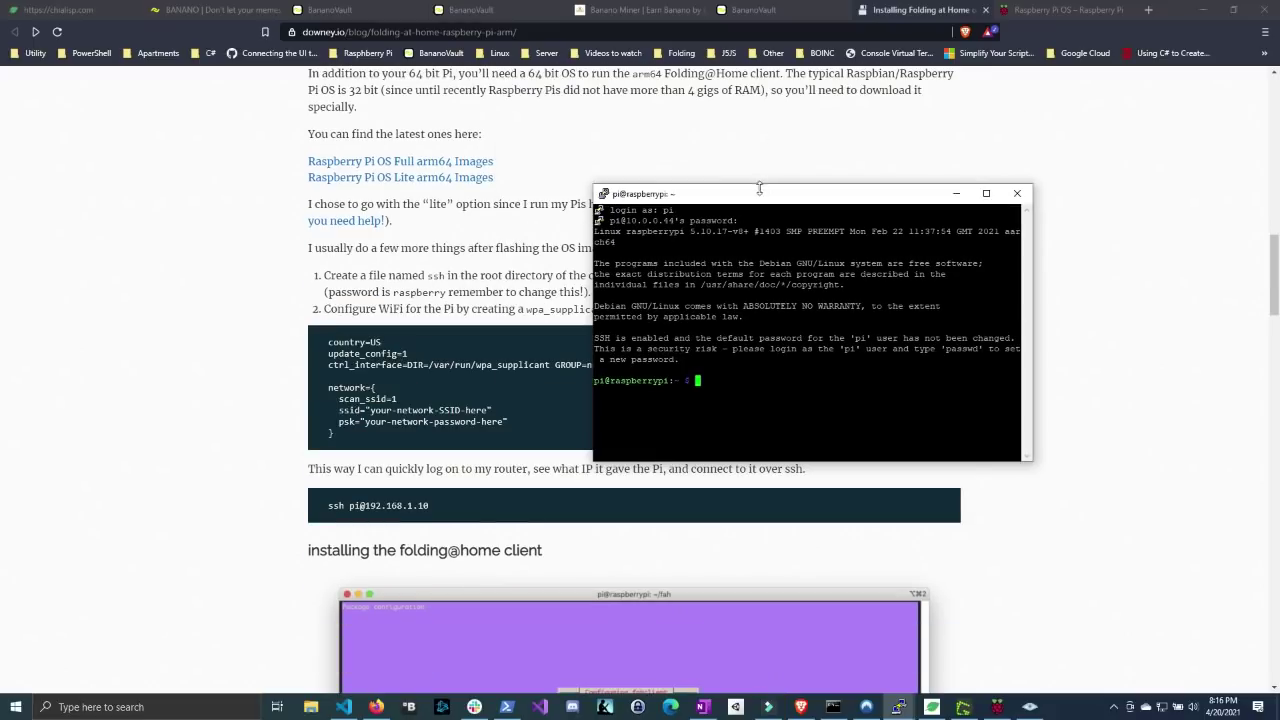
drag(760, 198, 744, 190)
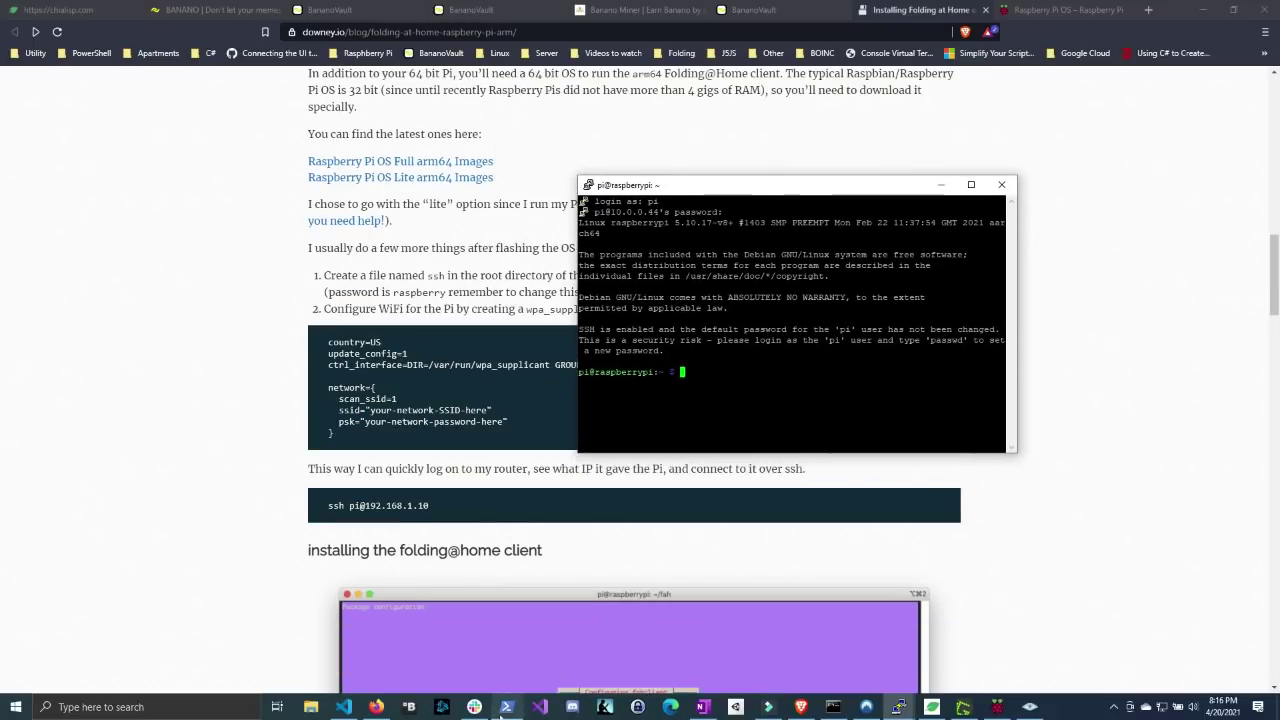
click(507, 706)
key(super)
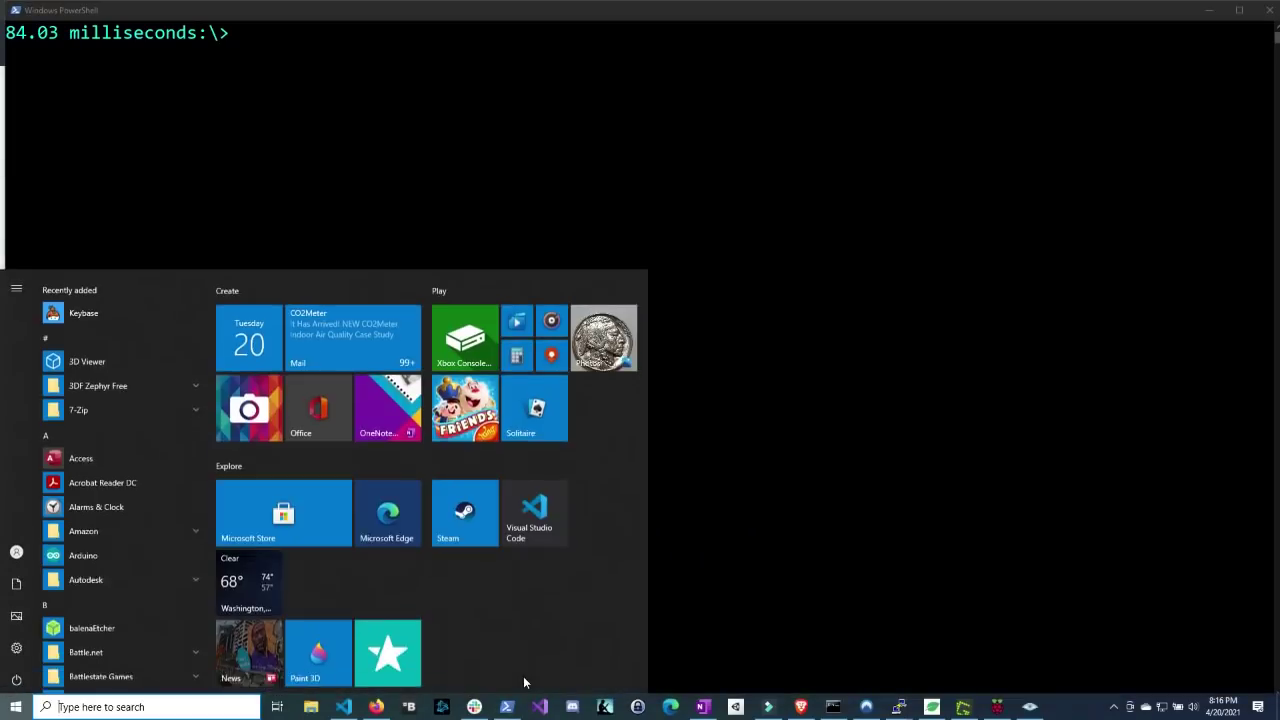
text(powers)
key(BackSpace)
key(BackSpace)
key(BackSpace)
key(BackSpace)
key(BackSpace)
key(BackSpace)
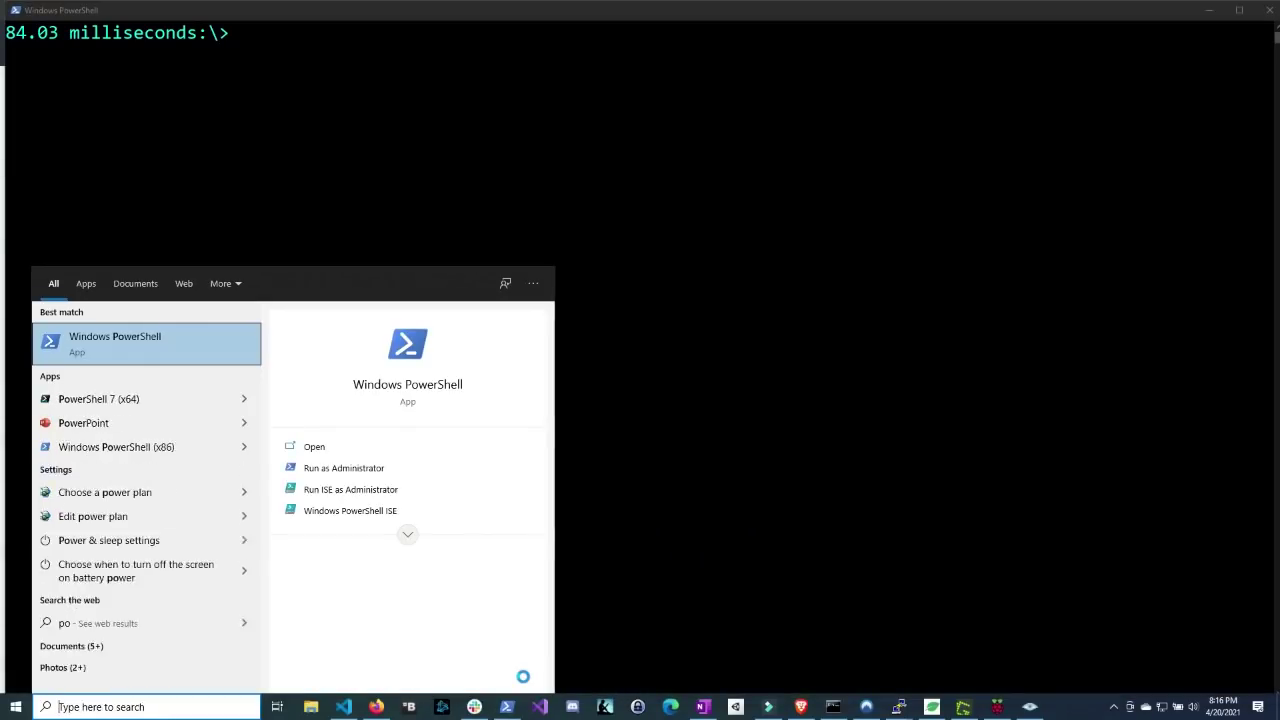
click(706, 349)
text(ssh )
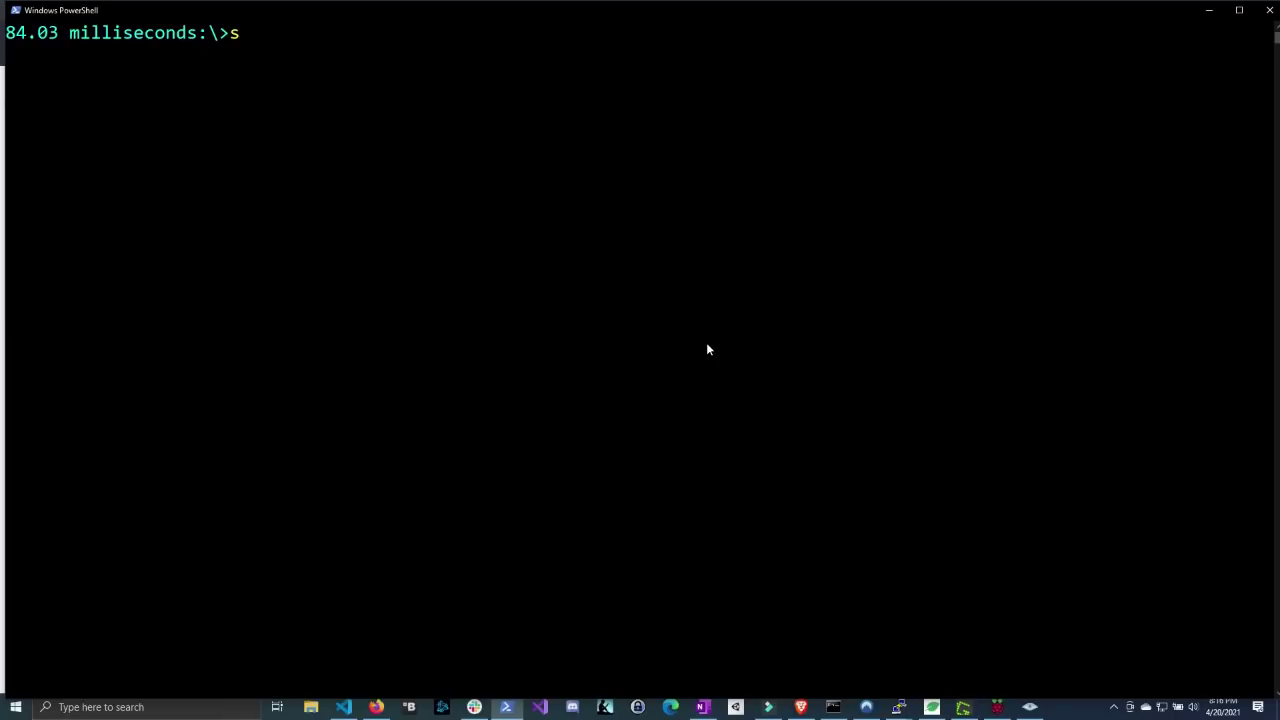
text(pi@10.0.0.44)
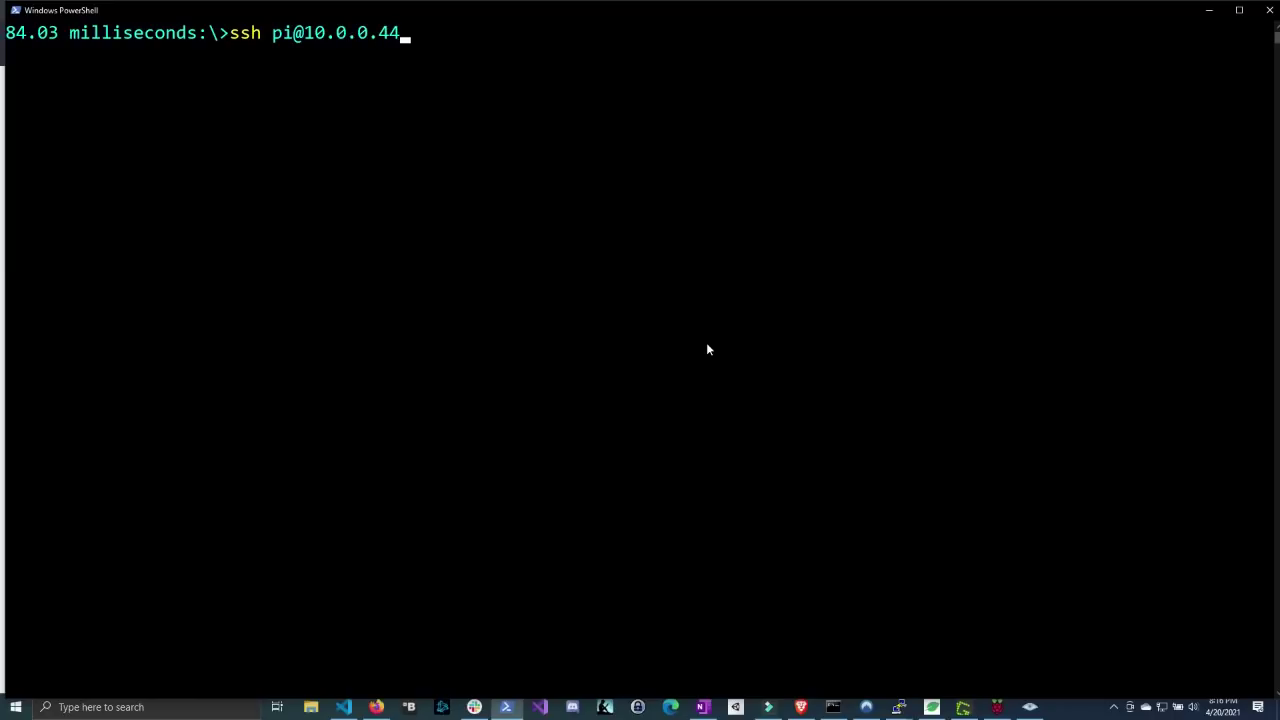
key(Return)
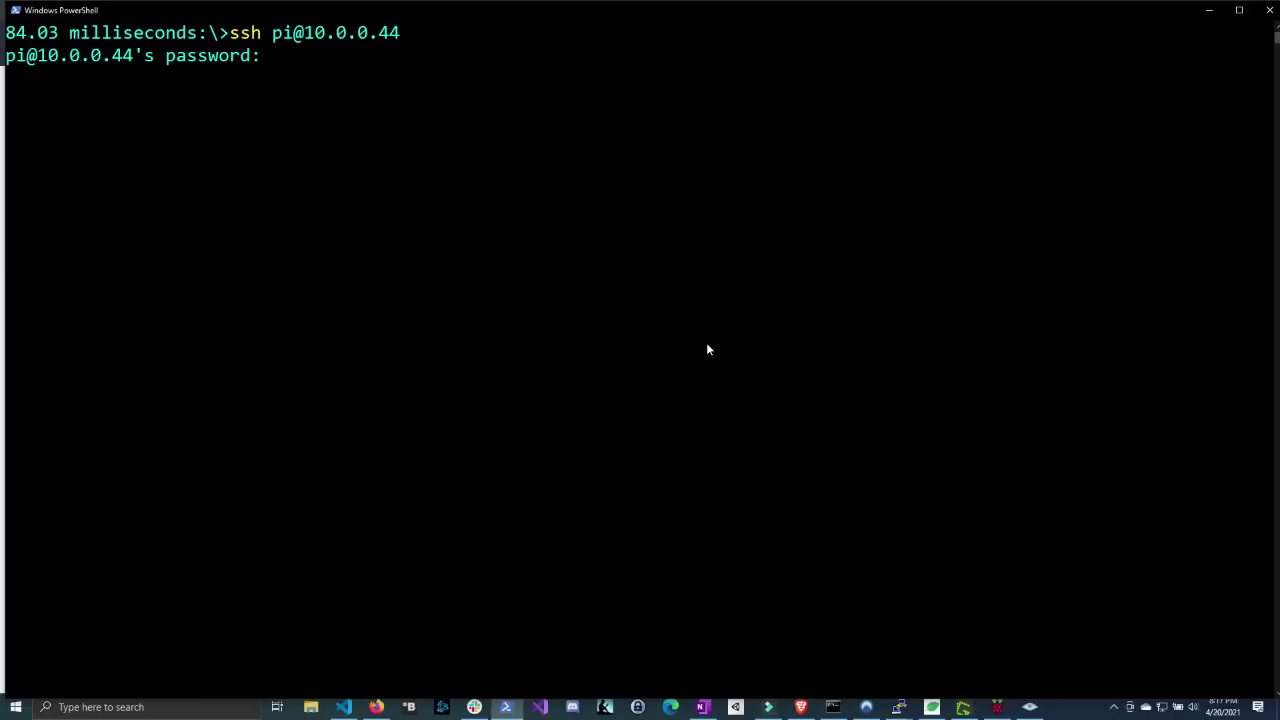
key(Return)
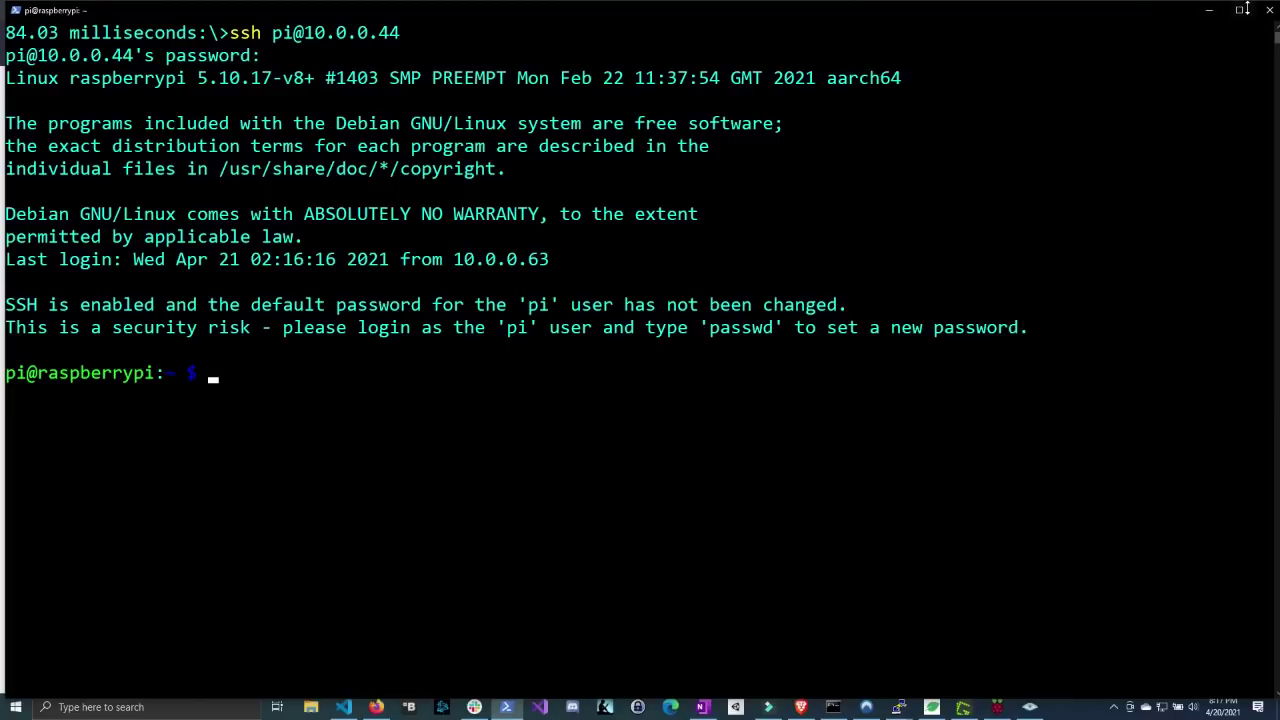
text(exit)
key(Return)
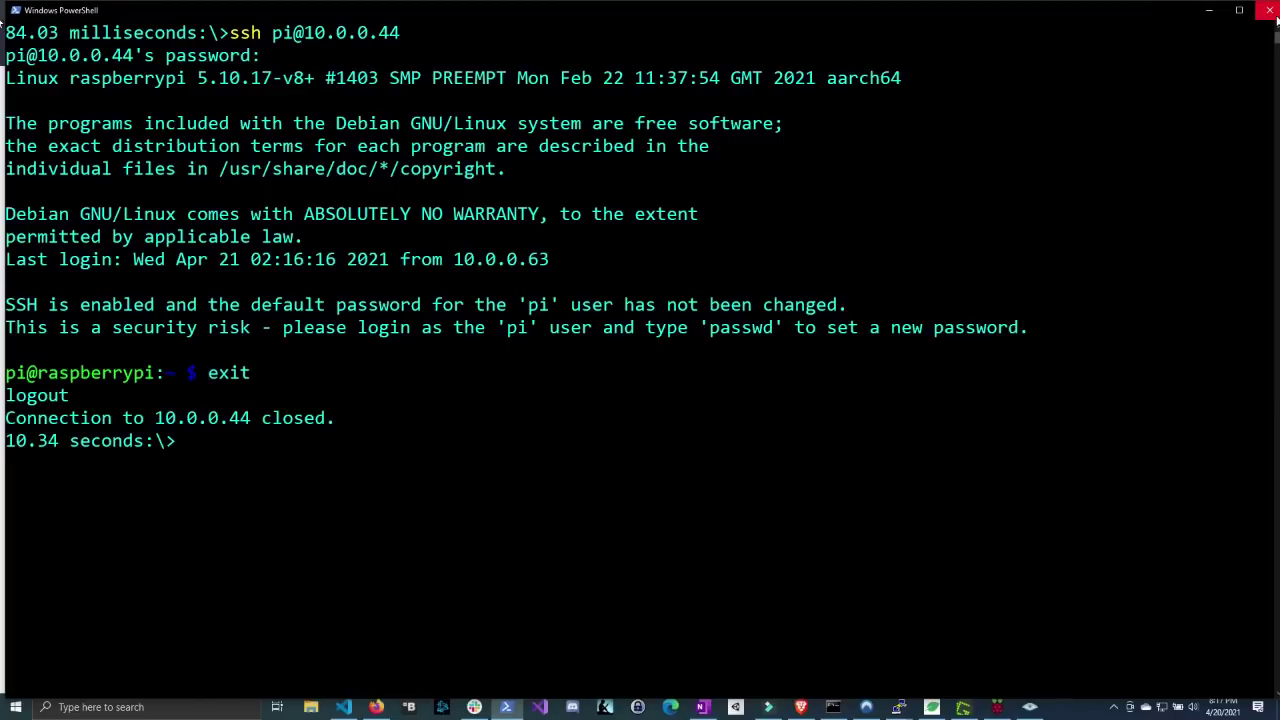
click(1208, 10)
- Run mkdir ~/fah && cd ~/fah in the Pi shell
drag(813, 190, 968, 211)
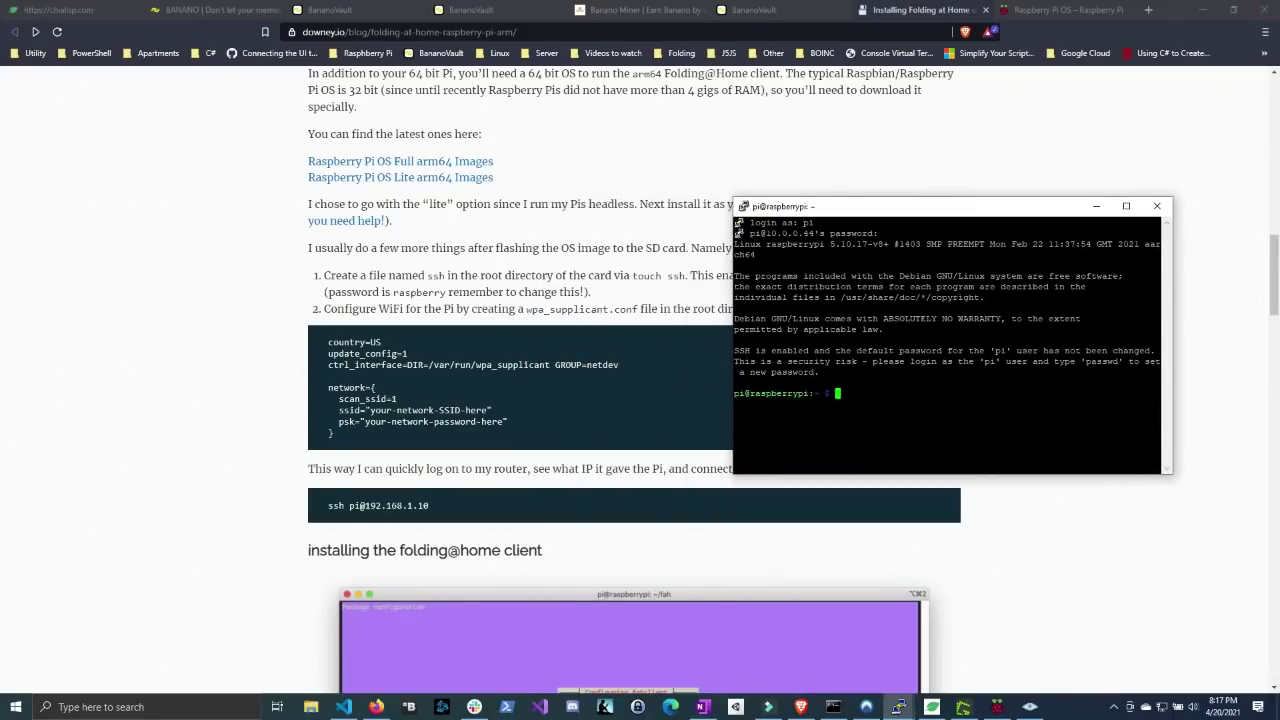
scroll(578, 398, down, 3)
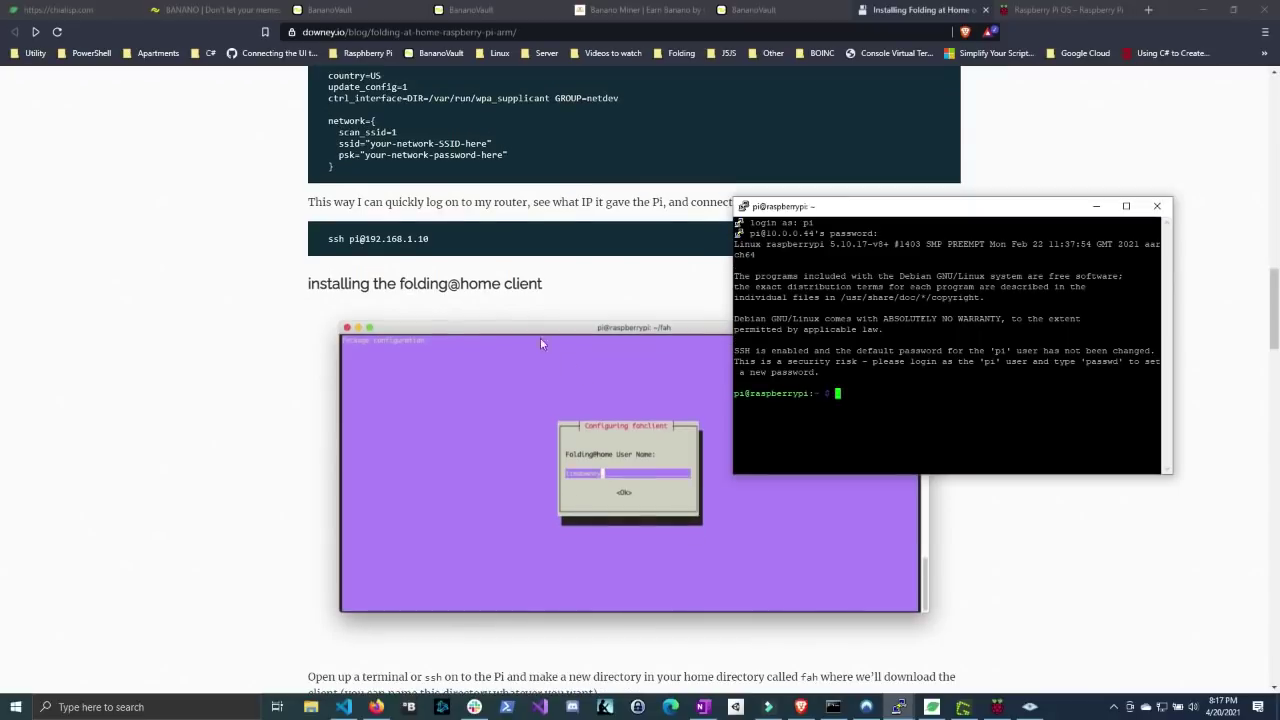
scroll(534, 308, down, 4)
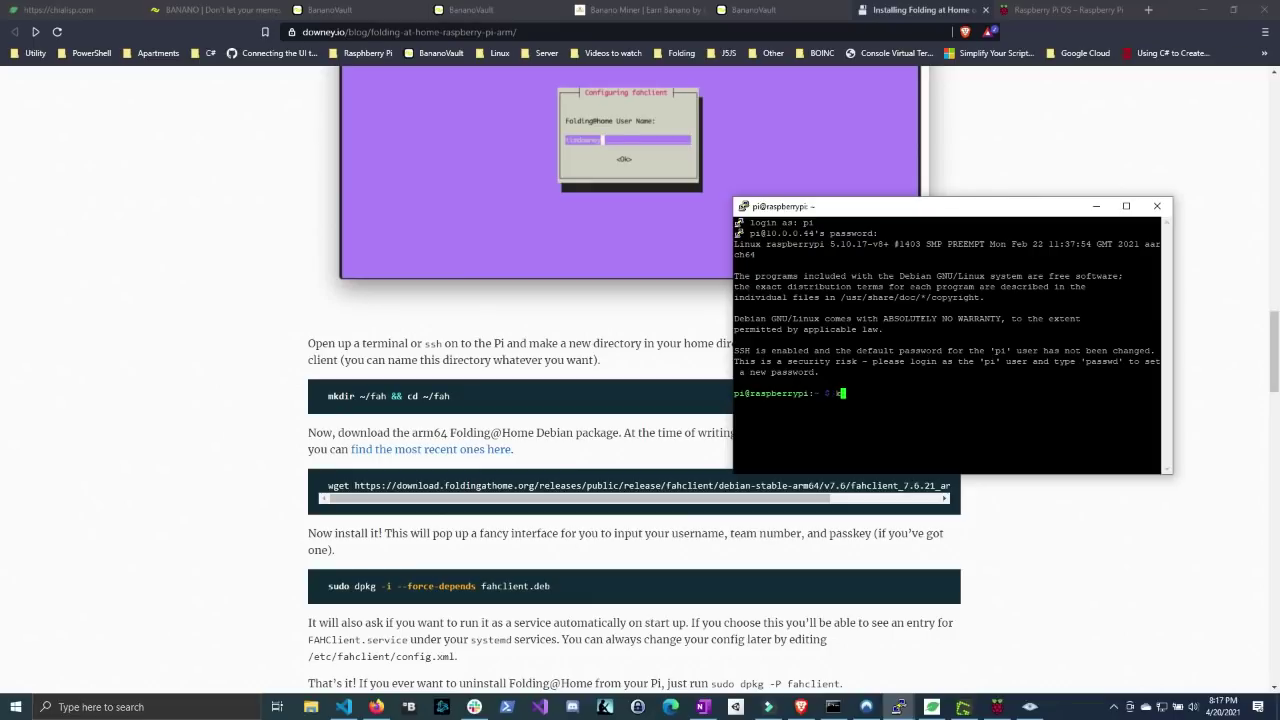
text(mkdir ~/fah && cd ~/fah)
key(Return)
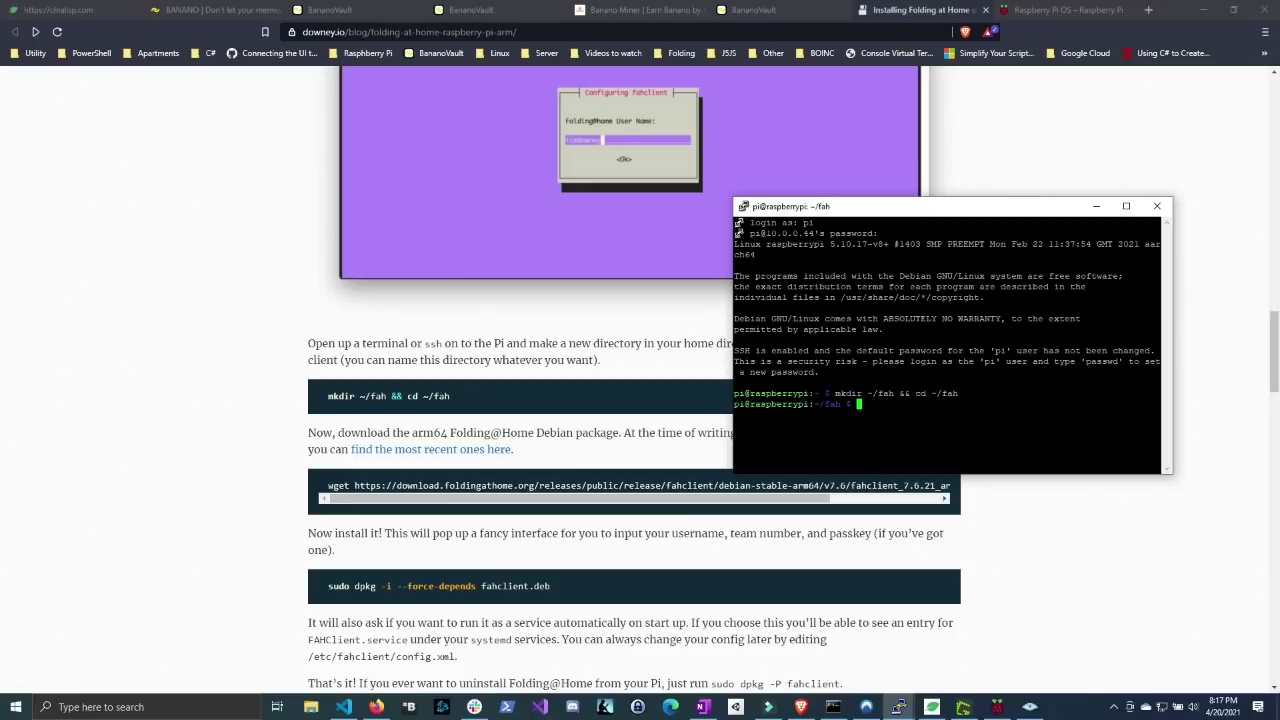
- Copy the wget download command from the blog's code block
drag(869, 214, 865, 167)
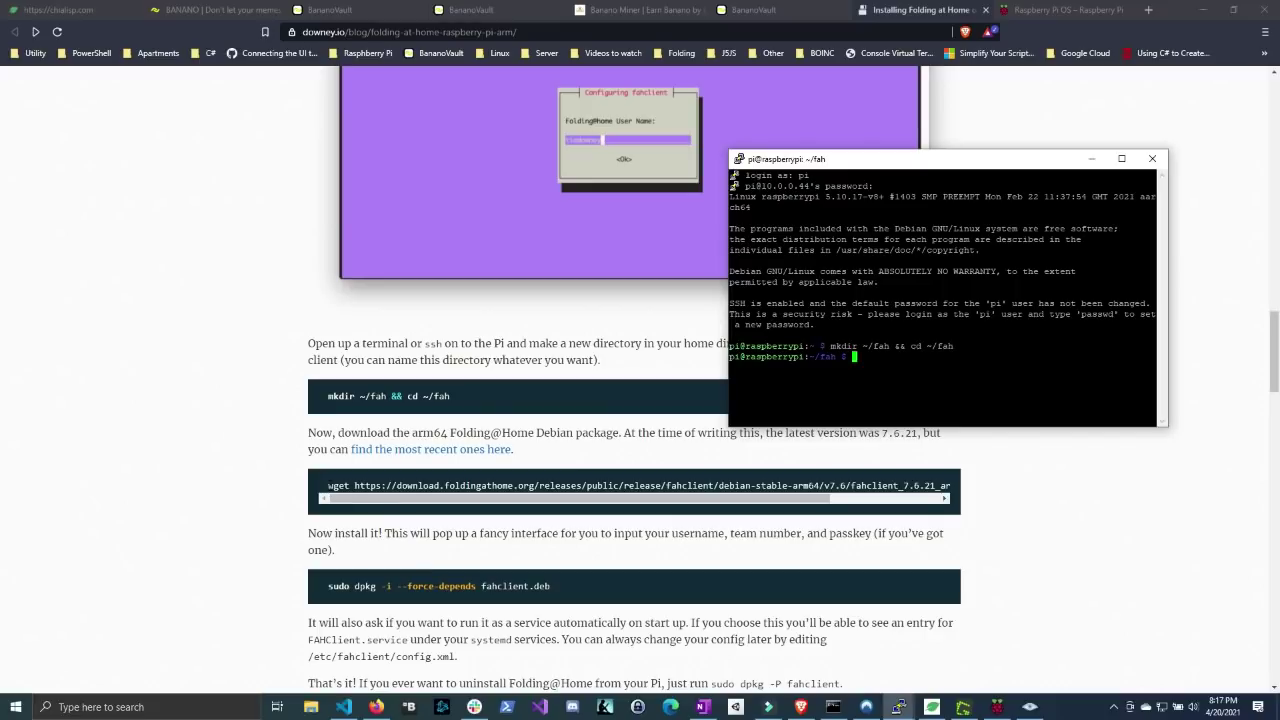
drag(328, 486, 965, 484)
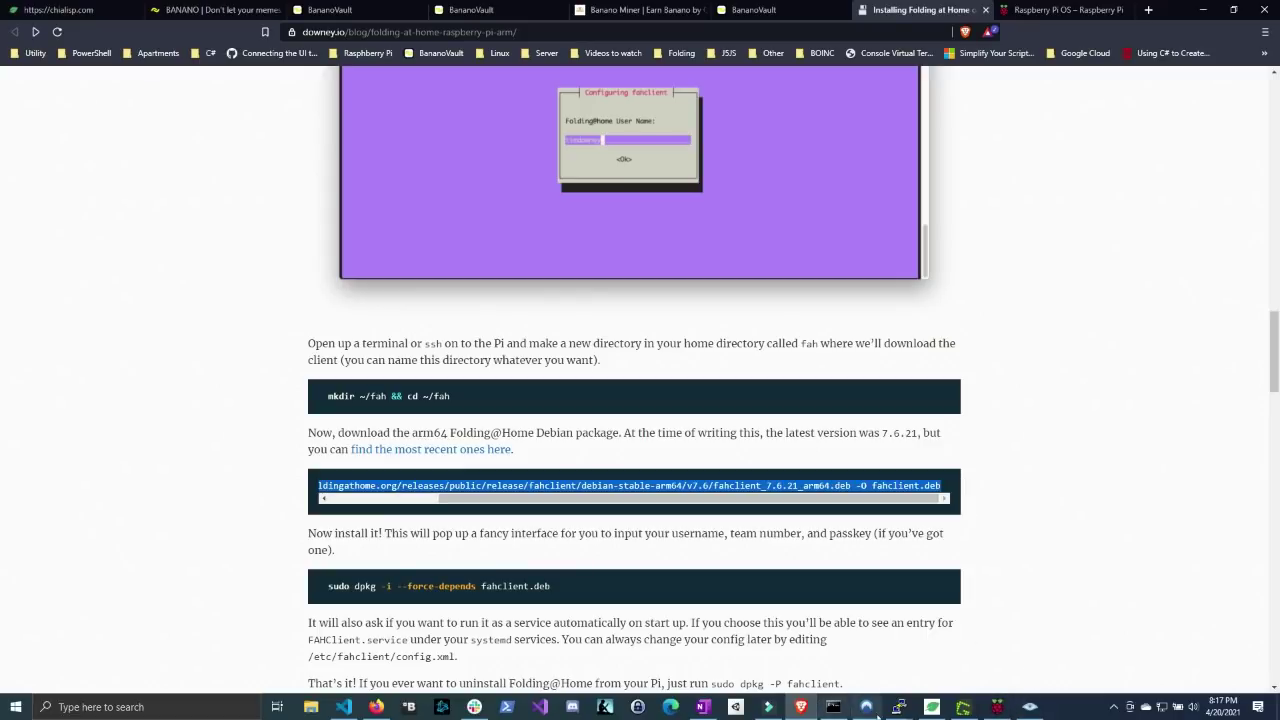
mouse_move(898, 707)
click(960, 673)
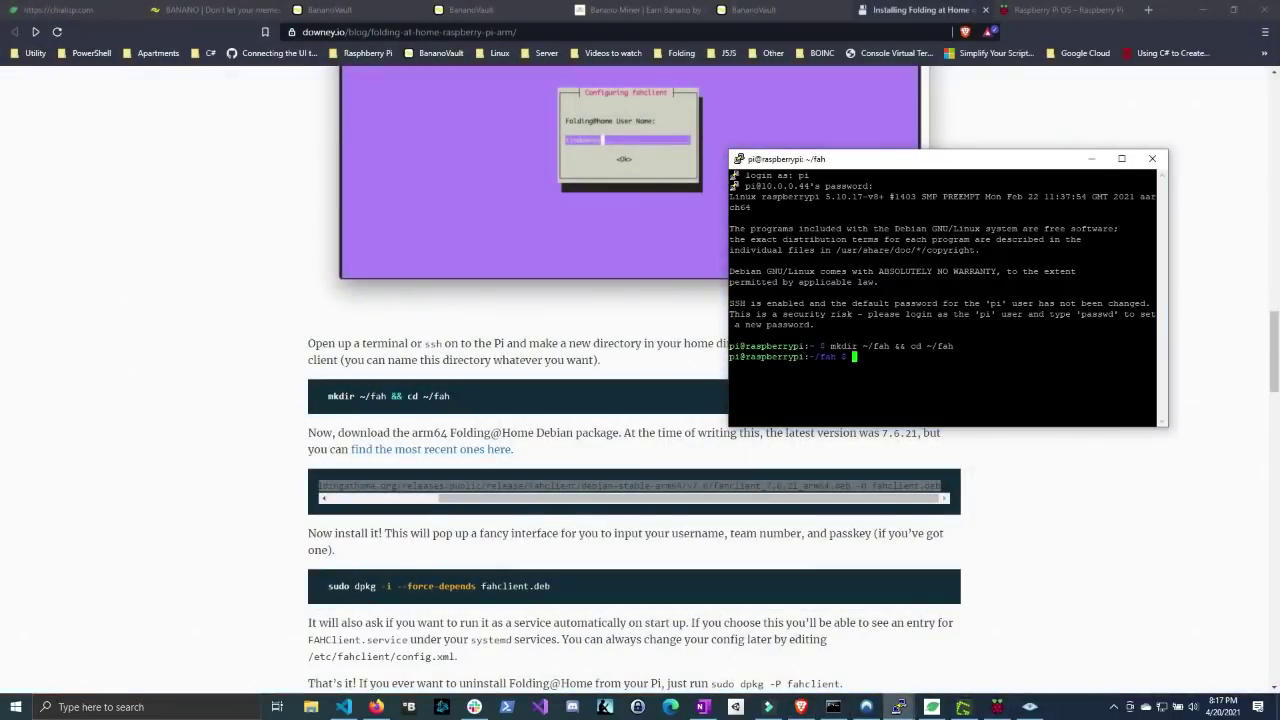
- Maximize the terminal and run the pasted wget command to download fahclient.deb
click(1127, 150)
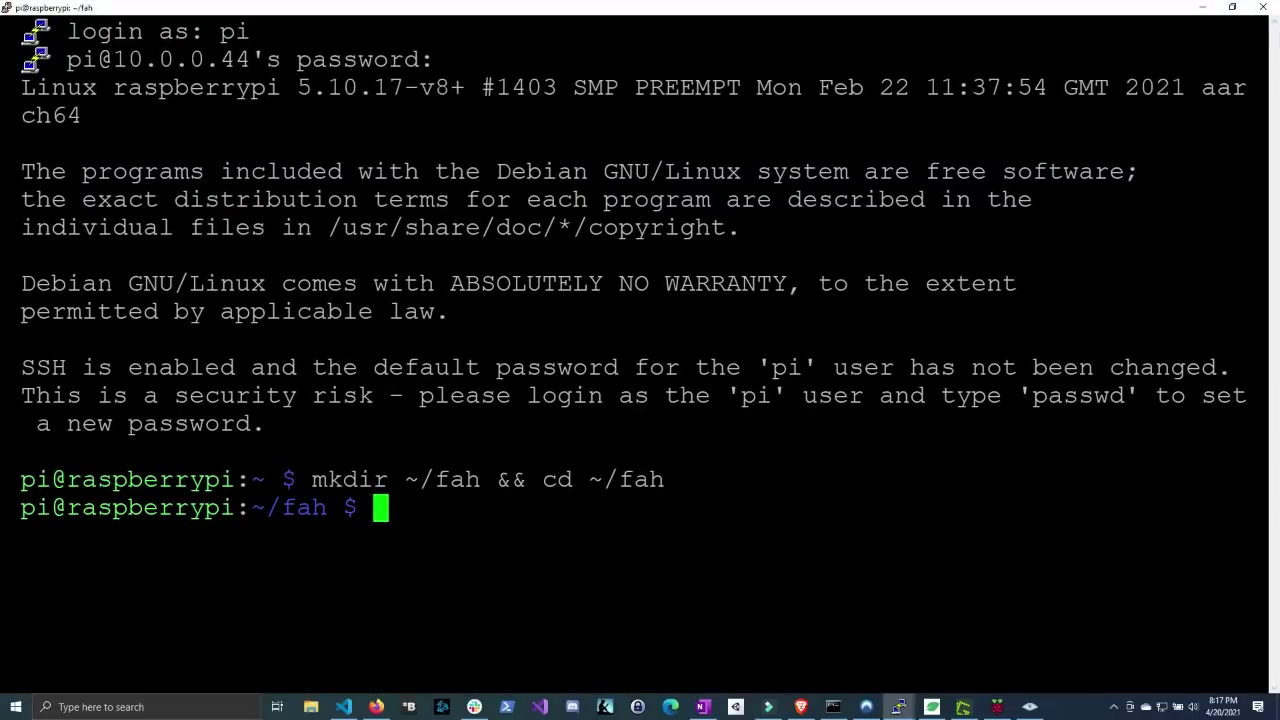
text(wget https://download.foldingathome.org/releases/public/release/fahclient/debian-stable-arm64/v7.6/fahclient_7.6.21_arm64.deb -O fahclient.deb)
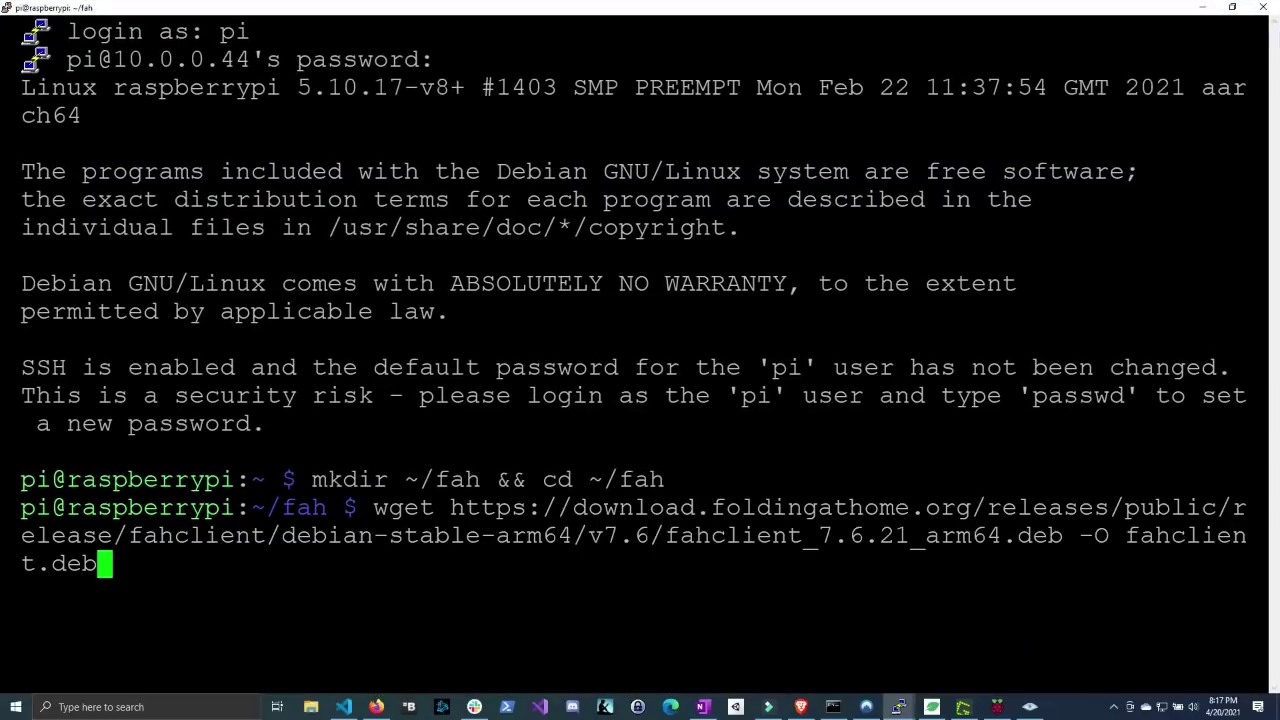
key(Return)
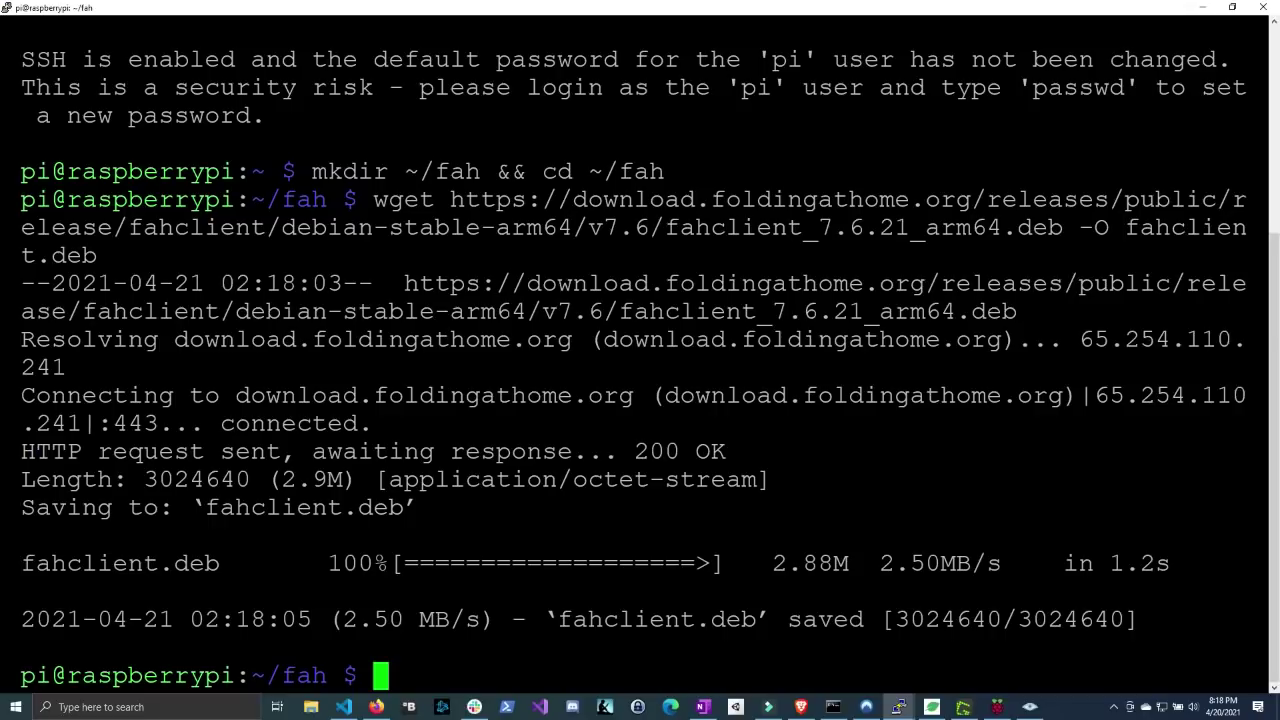
- Copy the dpkg install command from the guide and run it in the Pi session
click(1199, 10)
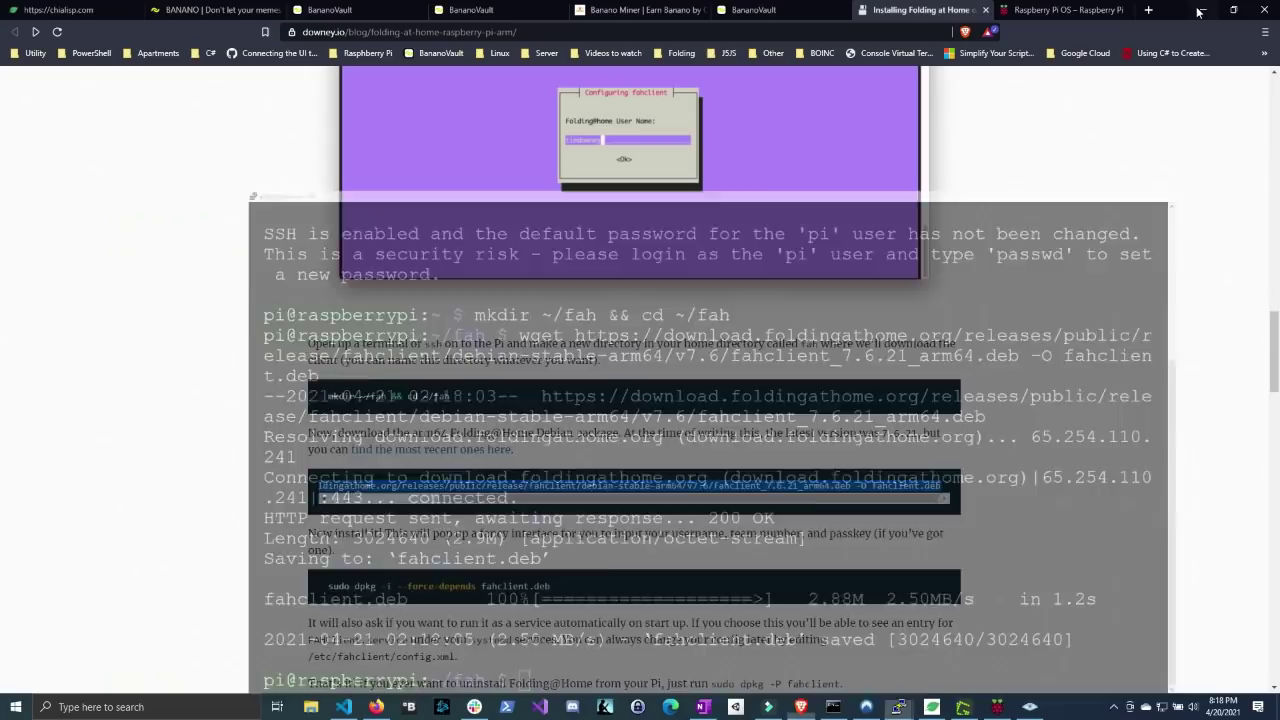
scroll(640, 380, down, 1)
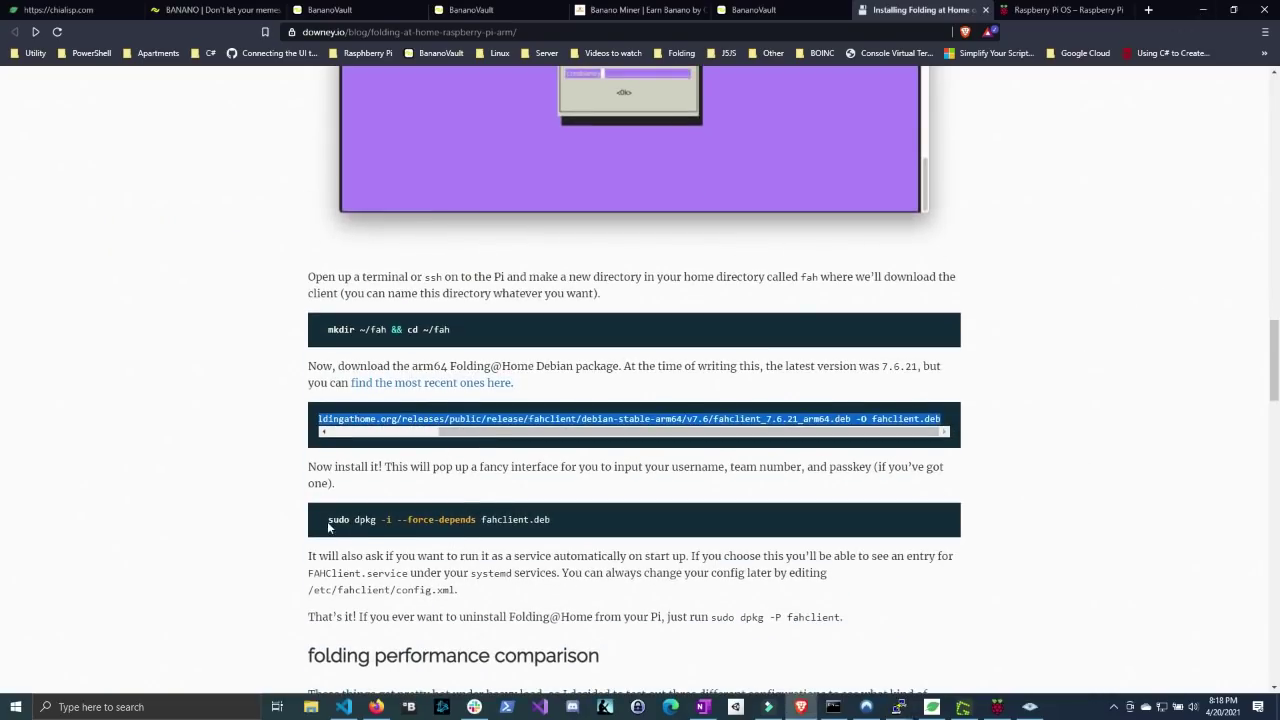
drag(551, 521, 317, 530)
key(ctrl+c)
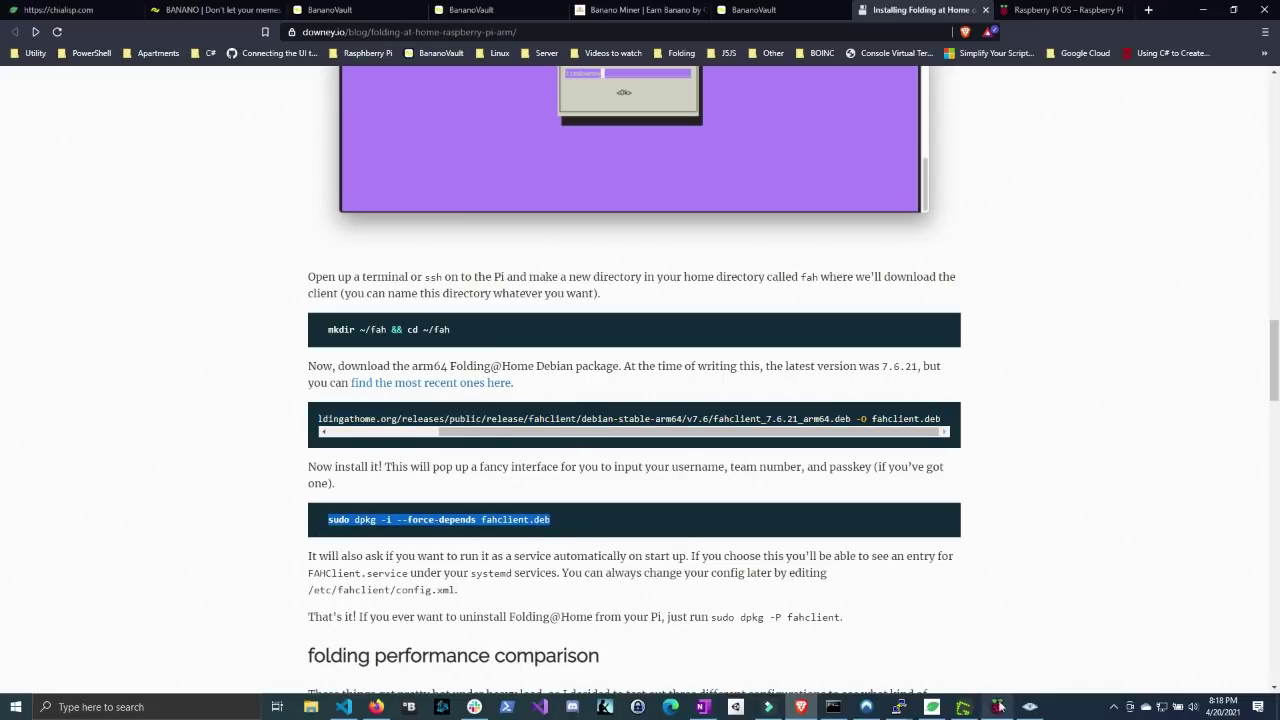
click(918, 702)
click(970, 650)
key(shift+Insert)
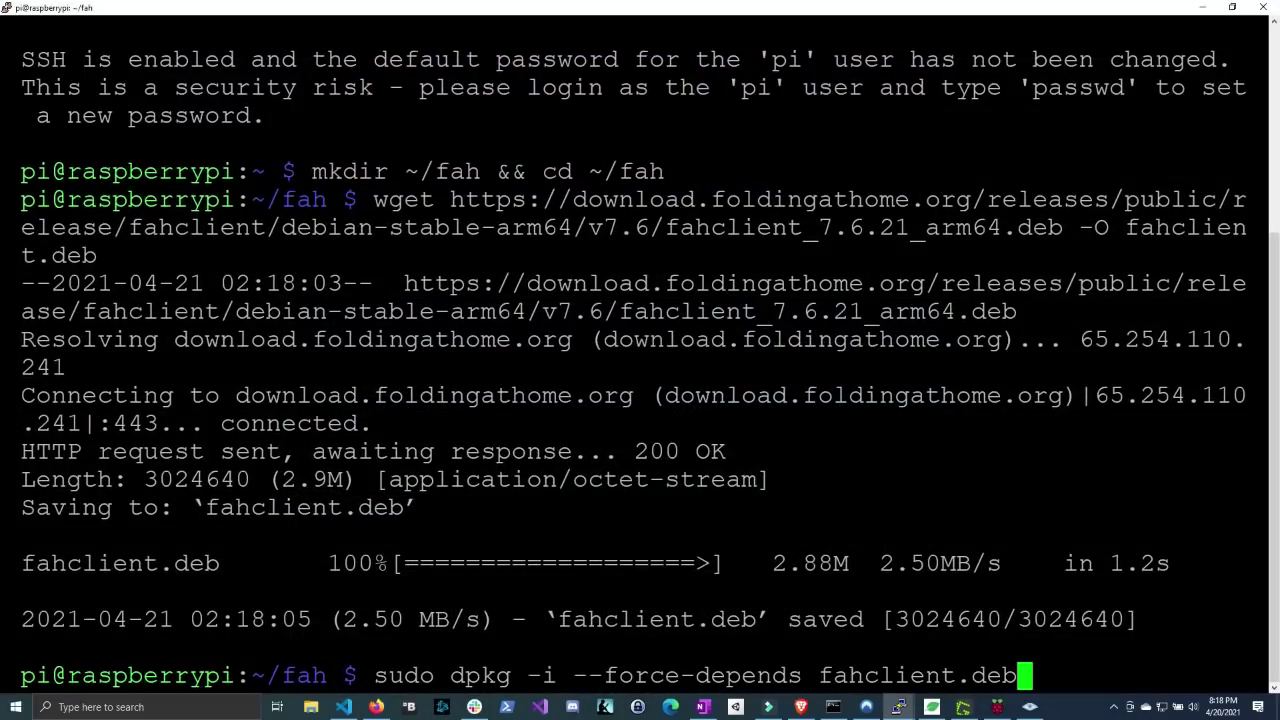
key(Return)
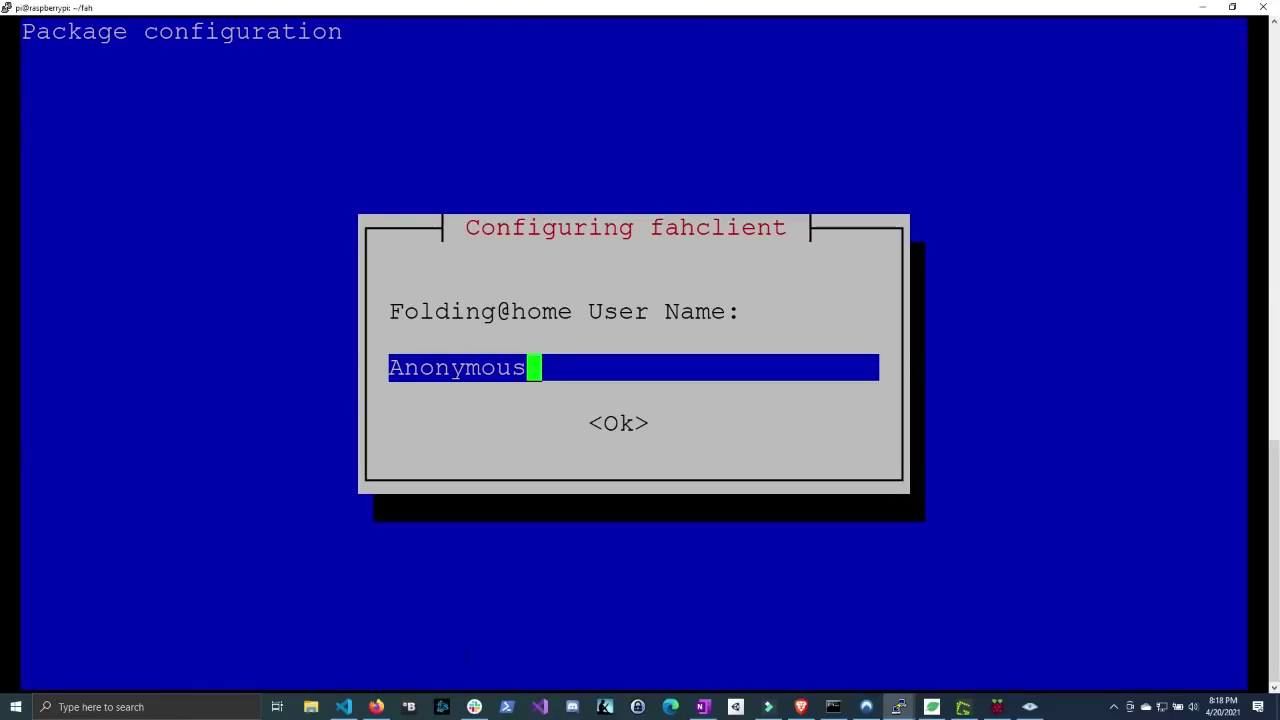
click(376, 707)
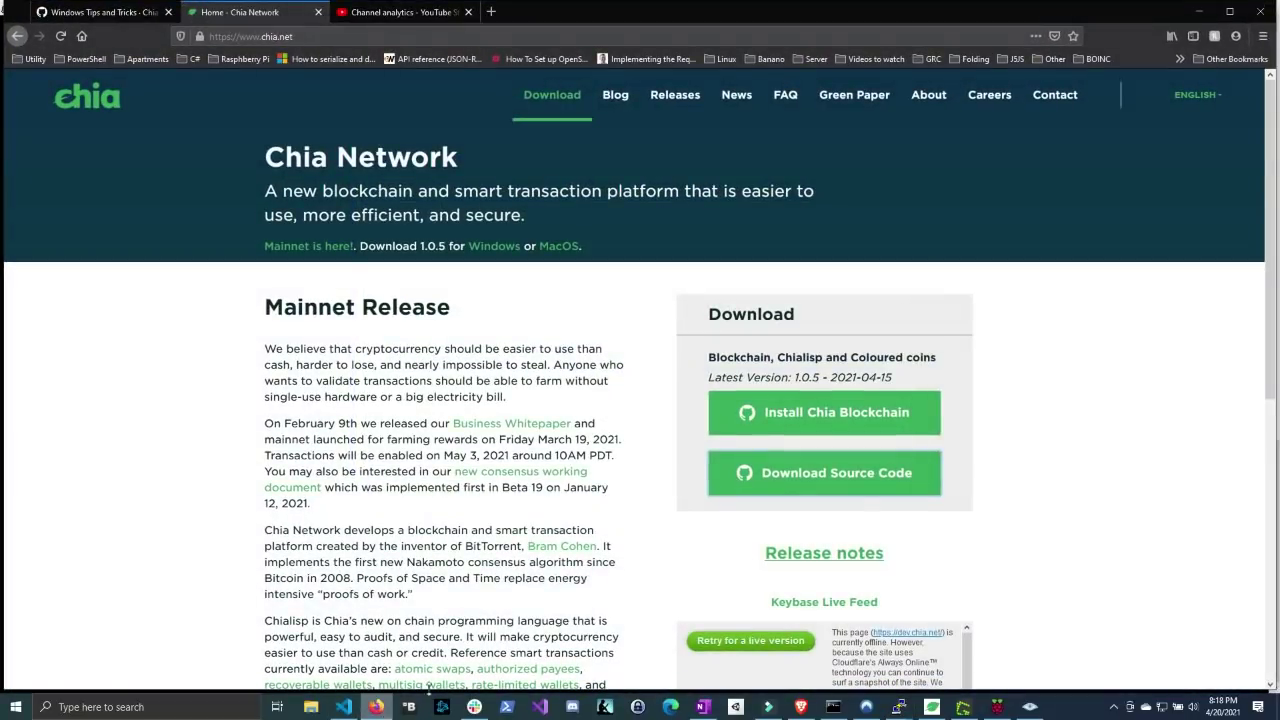
click(376, 707)
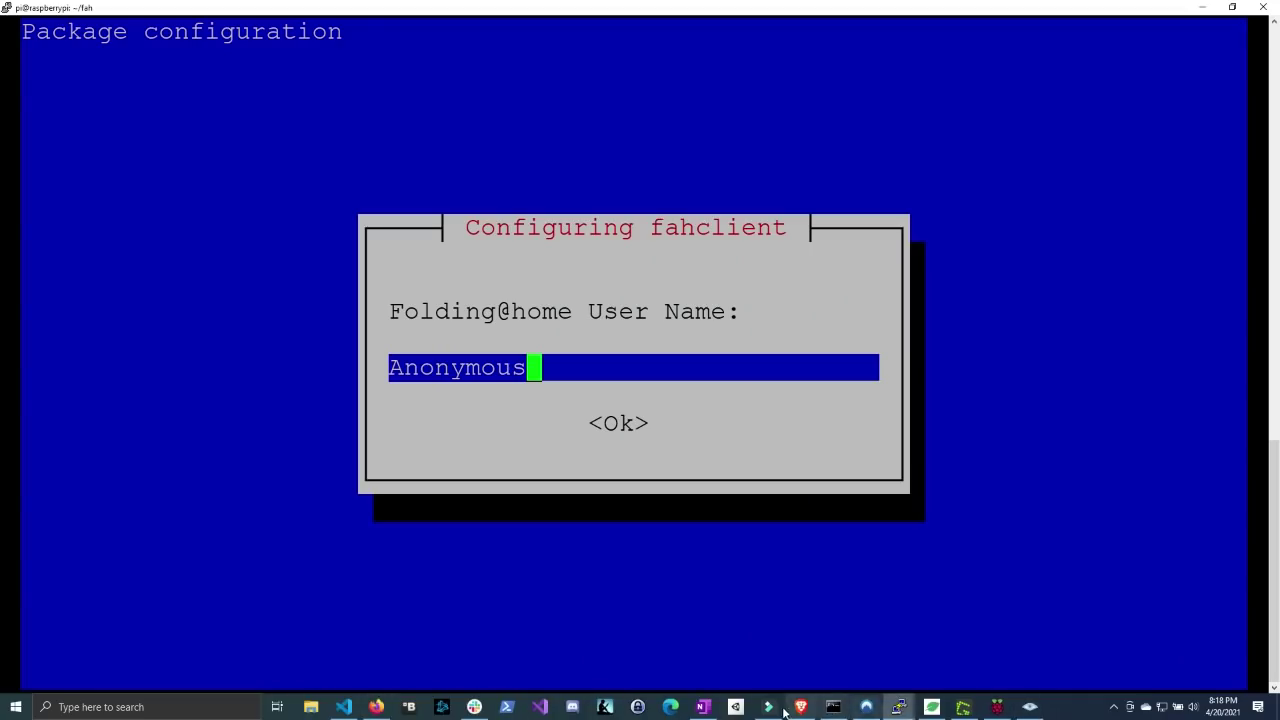
click(798, 709)
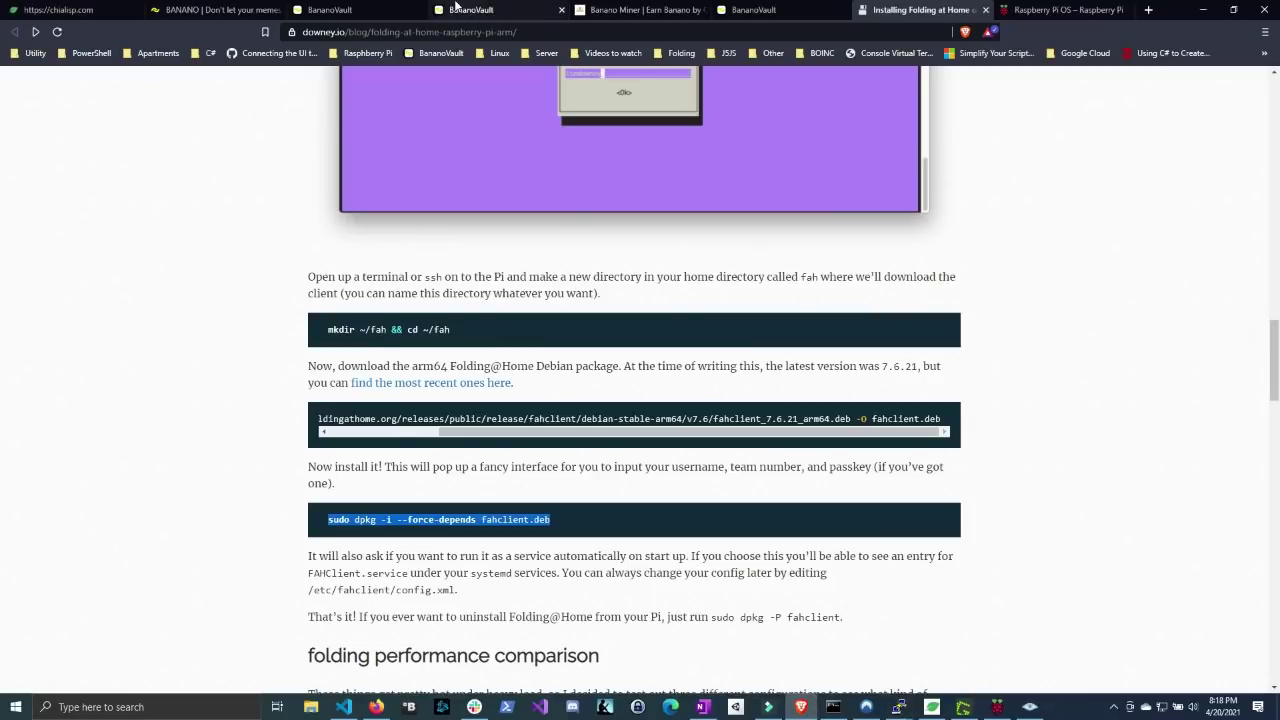
- Paste the BananoVault wallet address into Banano Miner to get a User ID and Team ID 234980
click(619, 11)
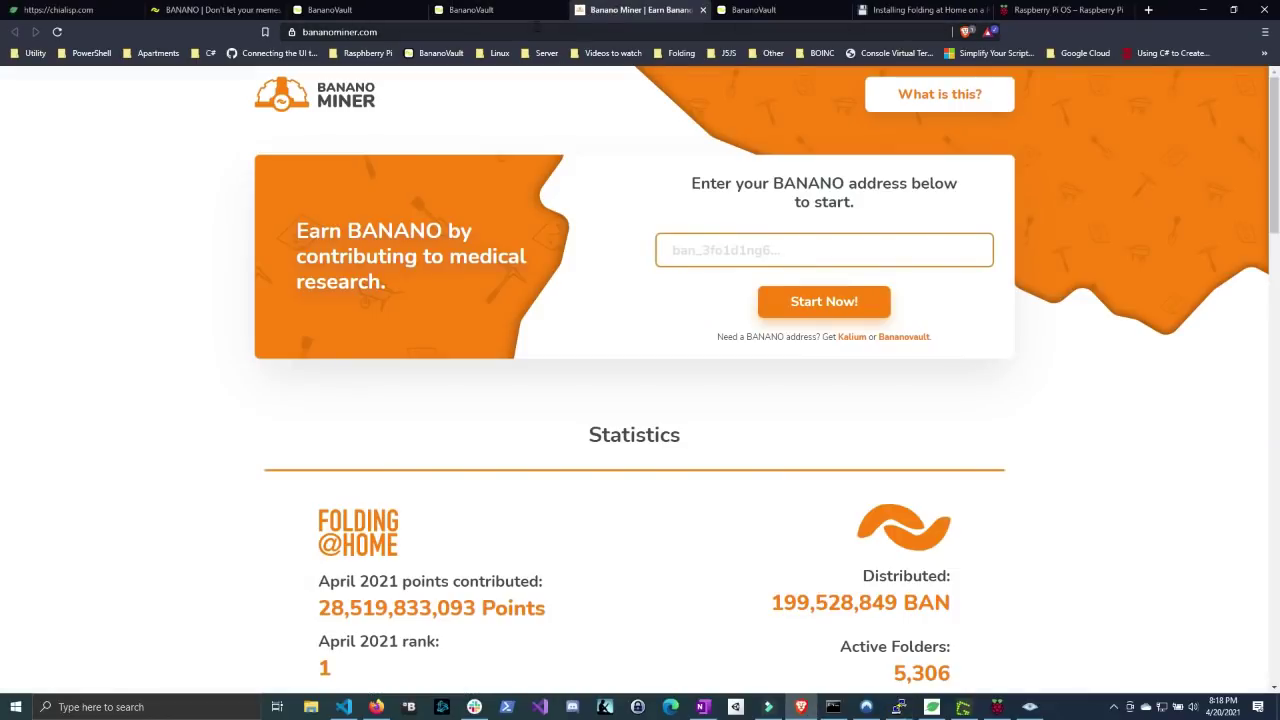
click(479, 10)
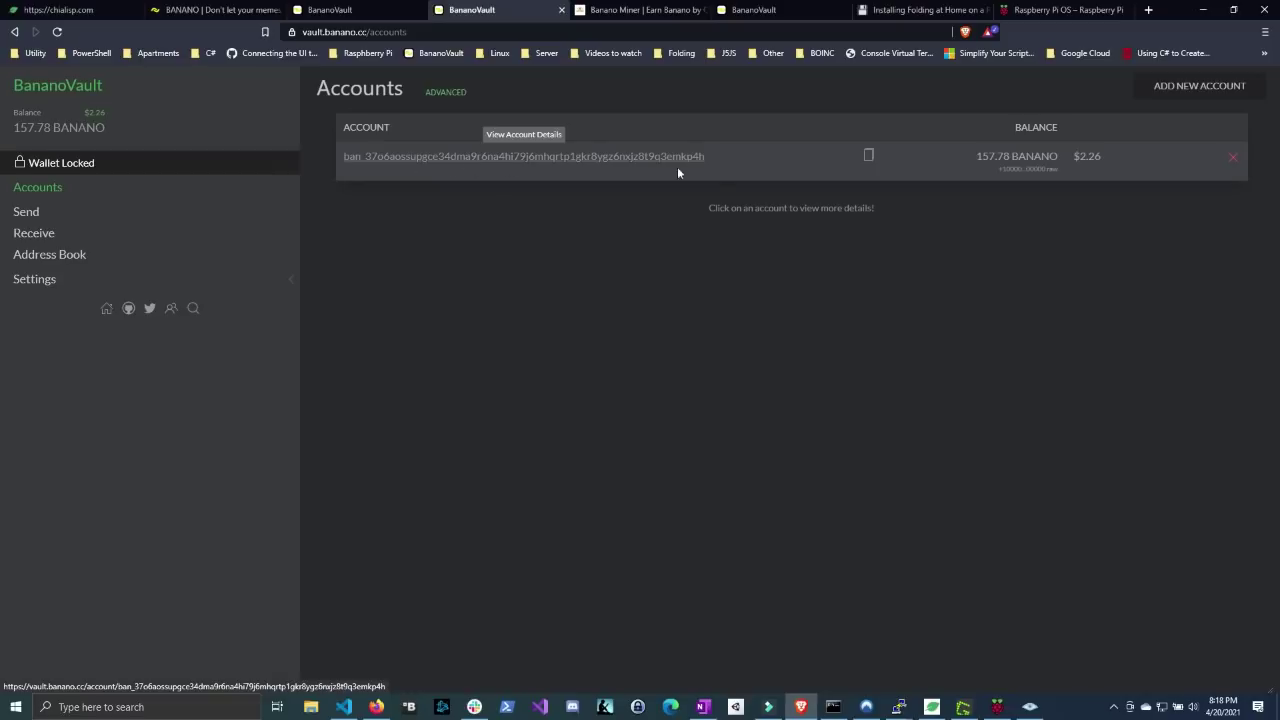
click(870, 158)
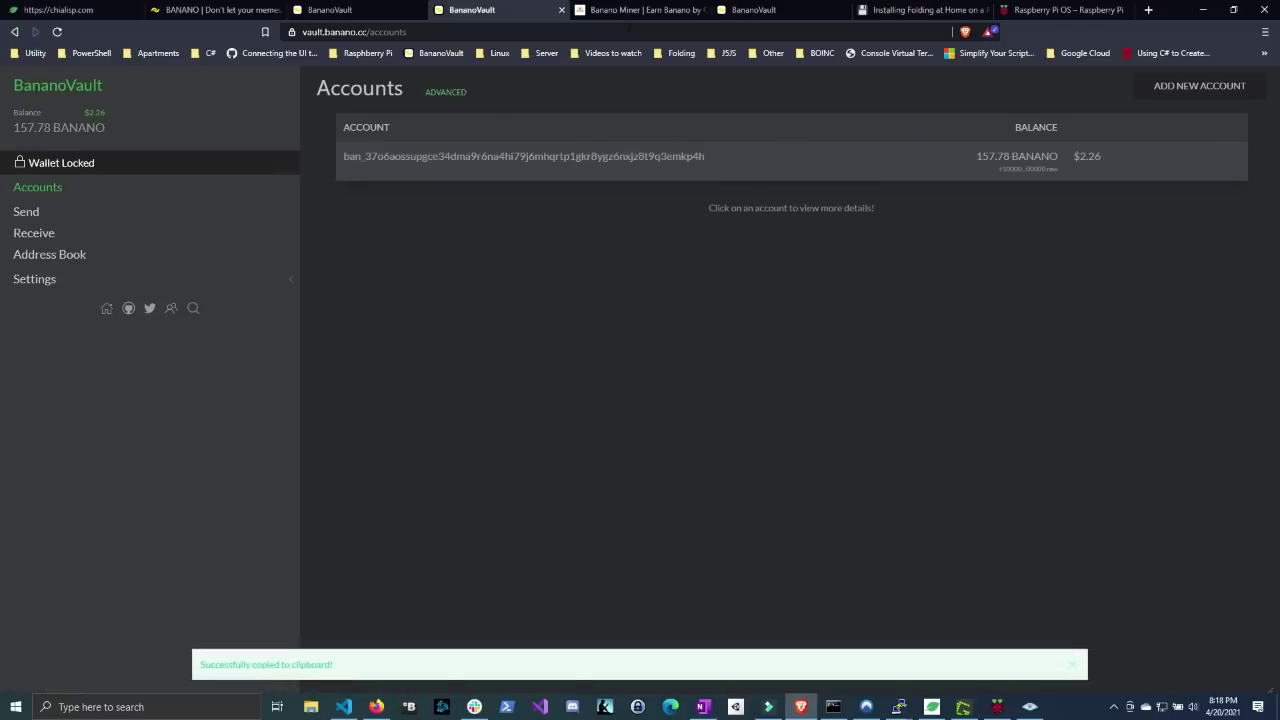
click(636, 10)
click(787, 250)
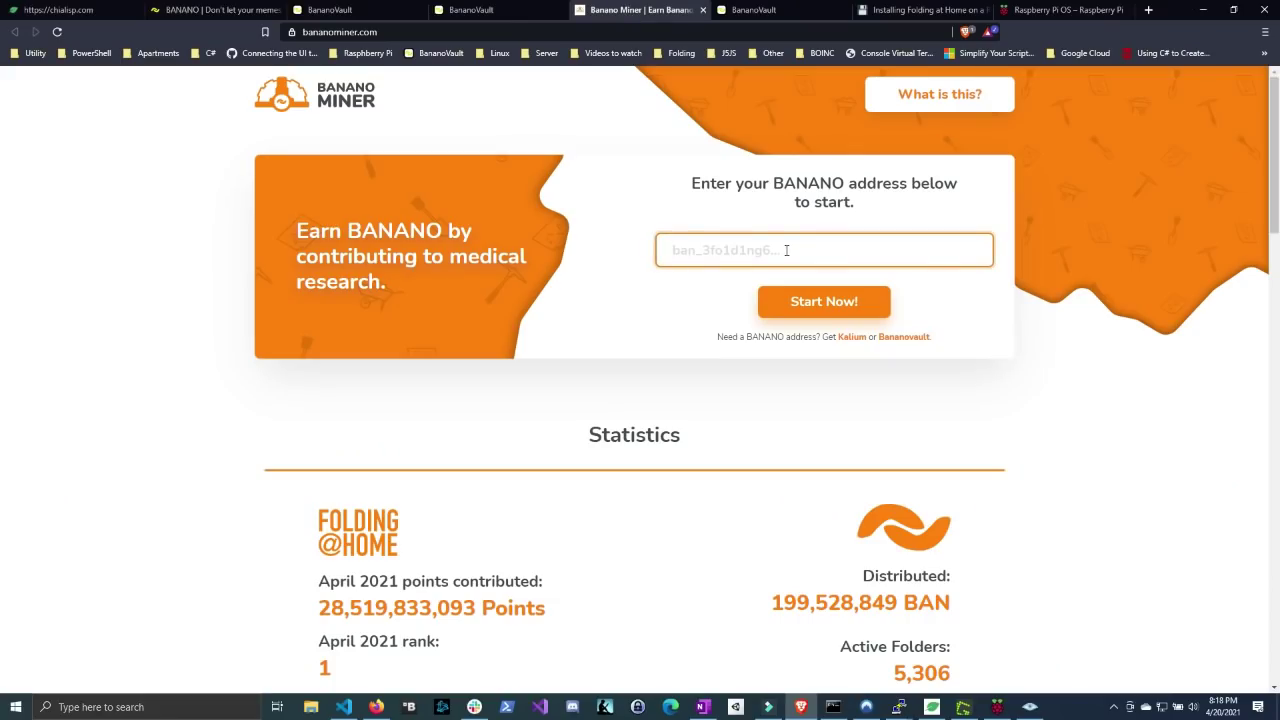
key(ctrl+v)
click(789, 308)
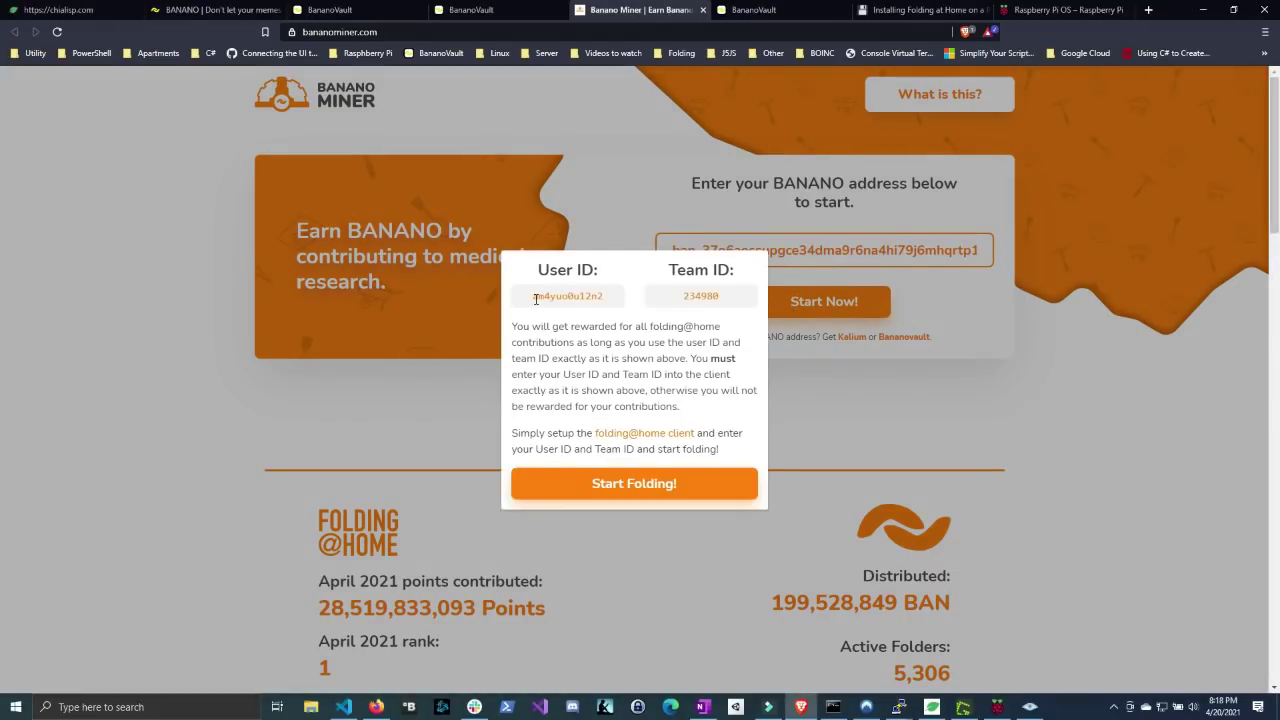
drag(535, 298, 622, 305)
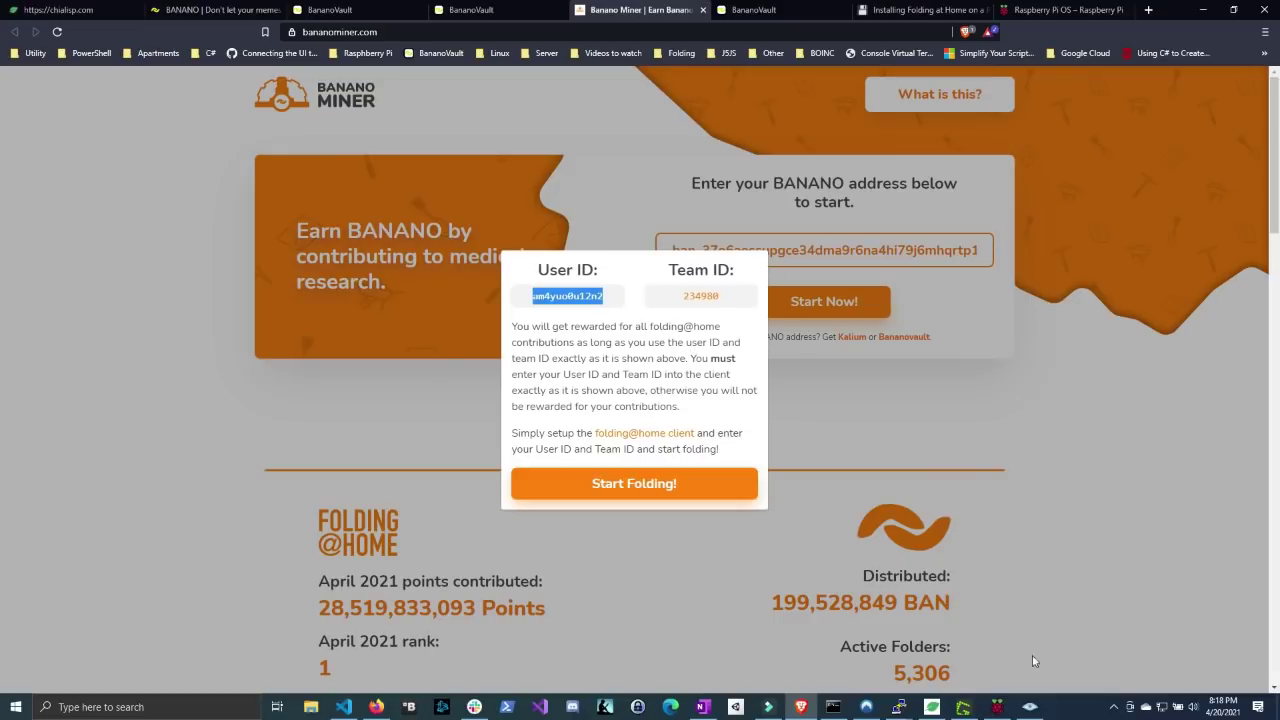
- Clear the default Anonymous user name and type the Banano Miner User ID instead
mouse_move(899, 707)
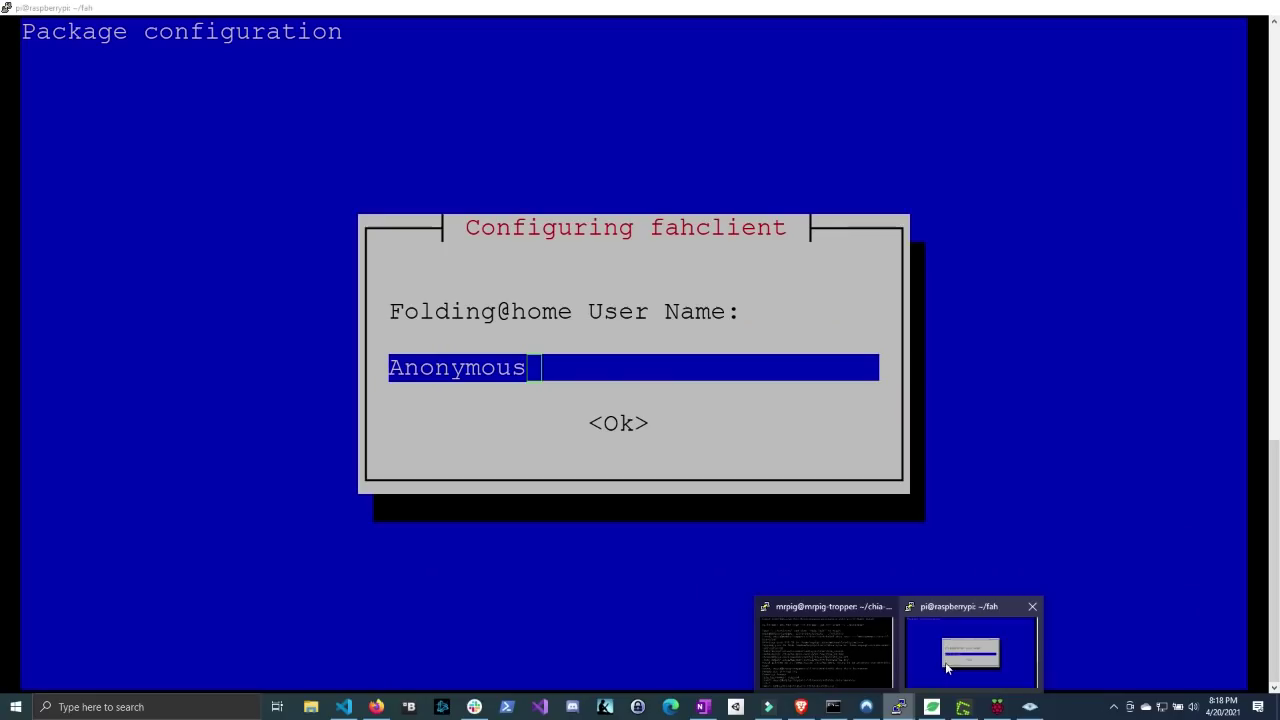
click(948, 668)
key(BackSpace)
key(BackSpace)
key(BackSpace)
key(BackSpace)
key(BackSpace)
key(BackSpace)
key(BackSpace)
key(BackSpace)
key(BackSpace)
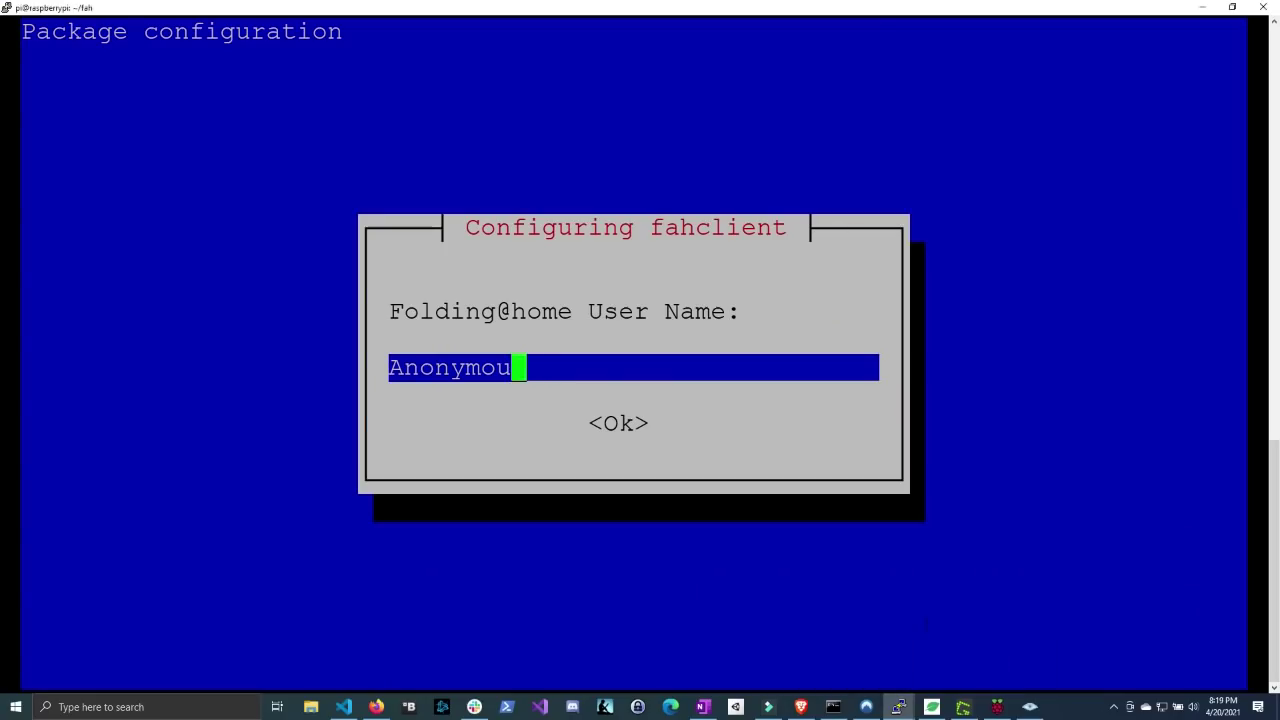
key(Tab)
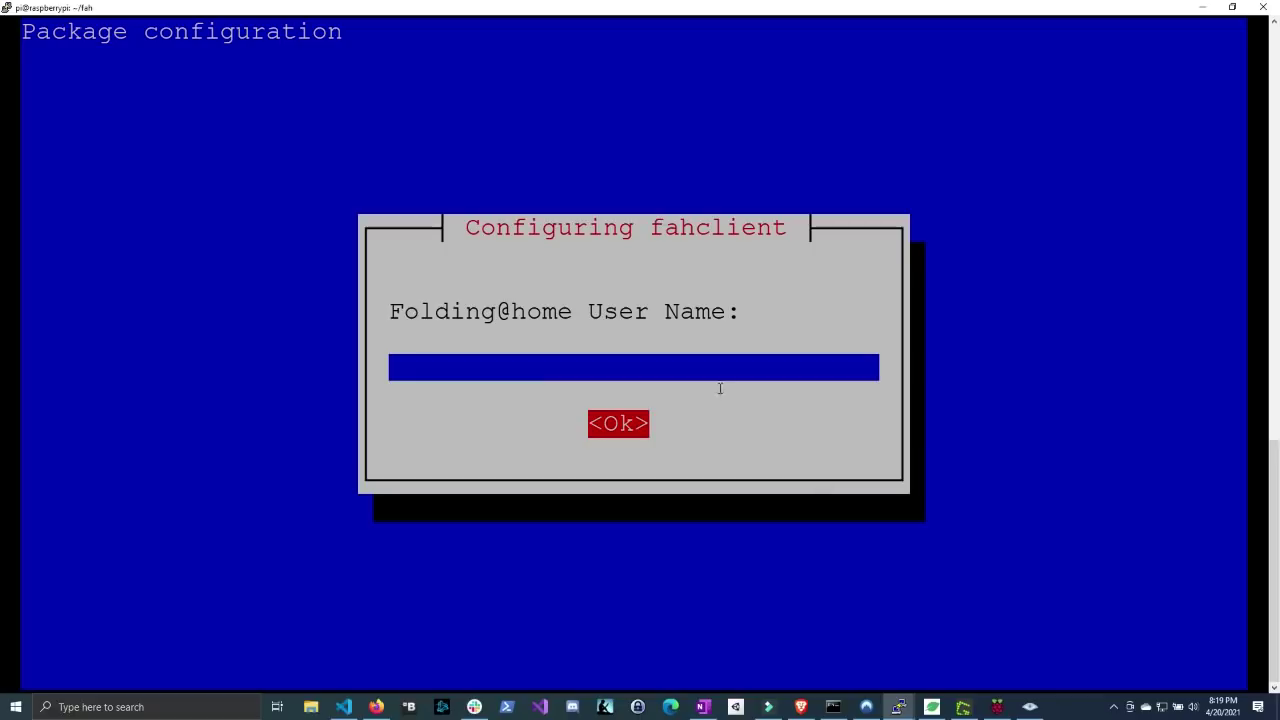
click(620, 365)
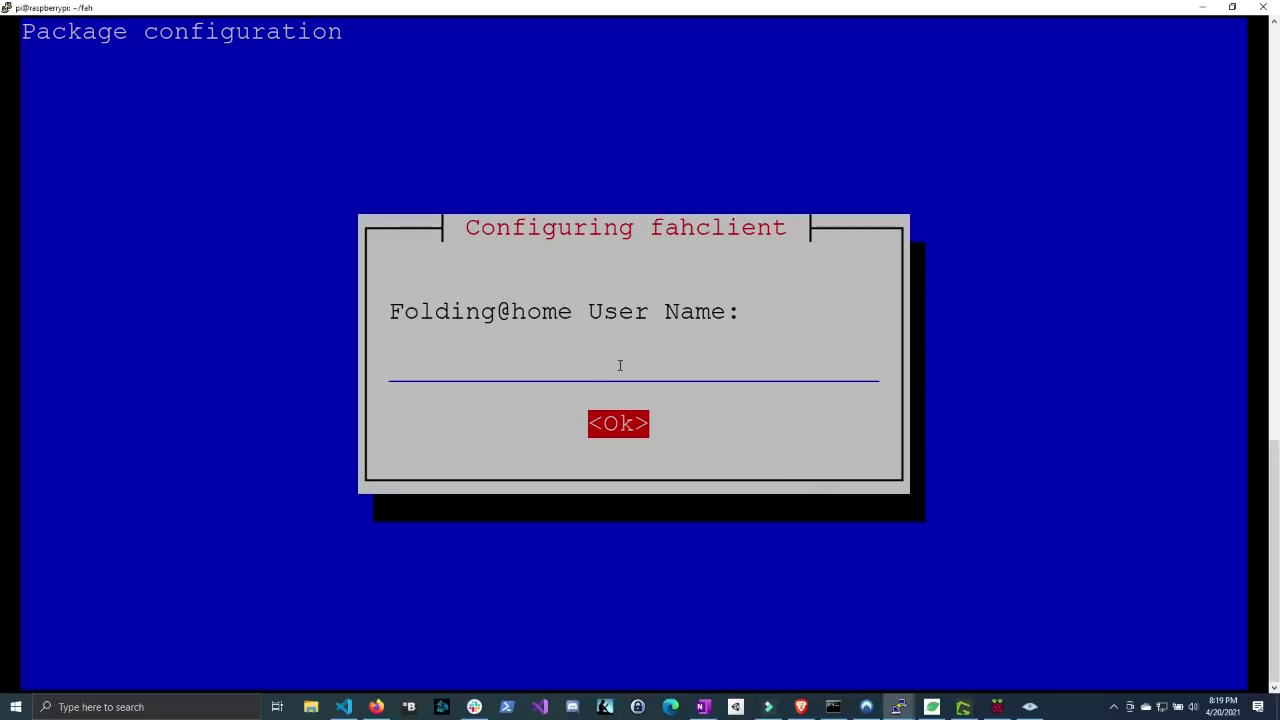
click(589, 370)
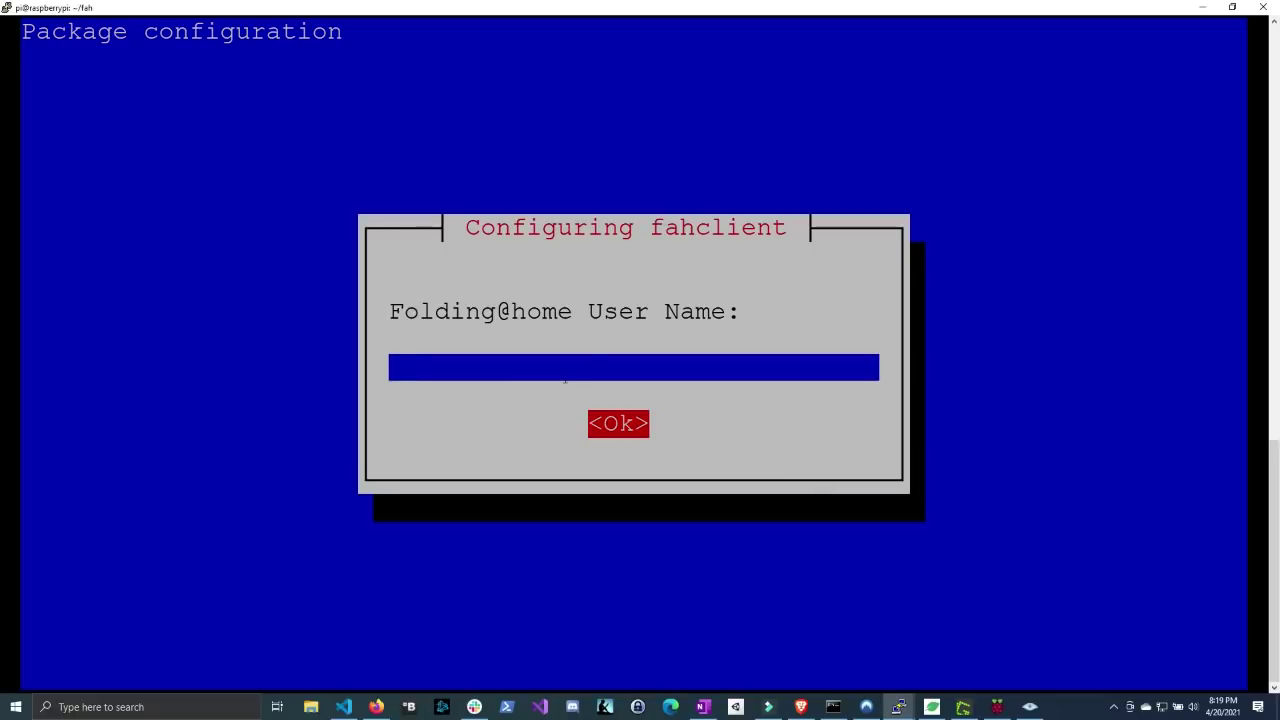
key(Tab)
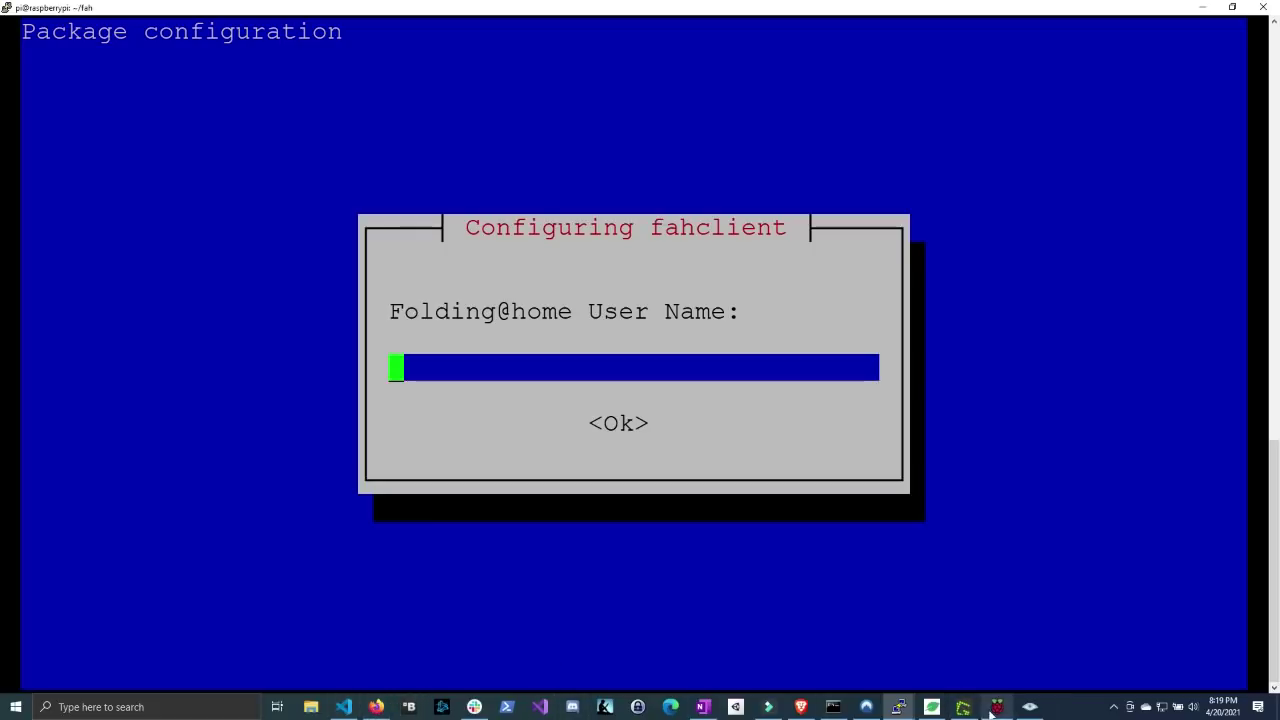
mouse_move(903, 712)
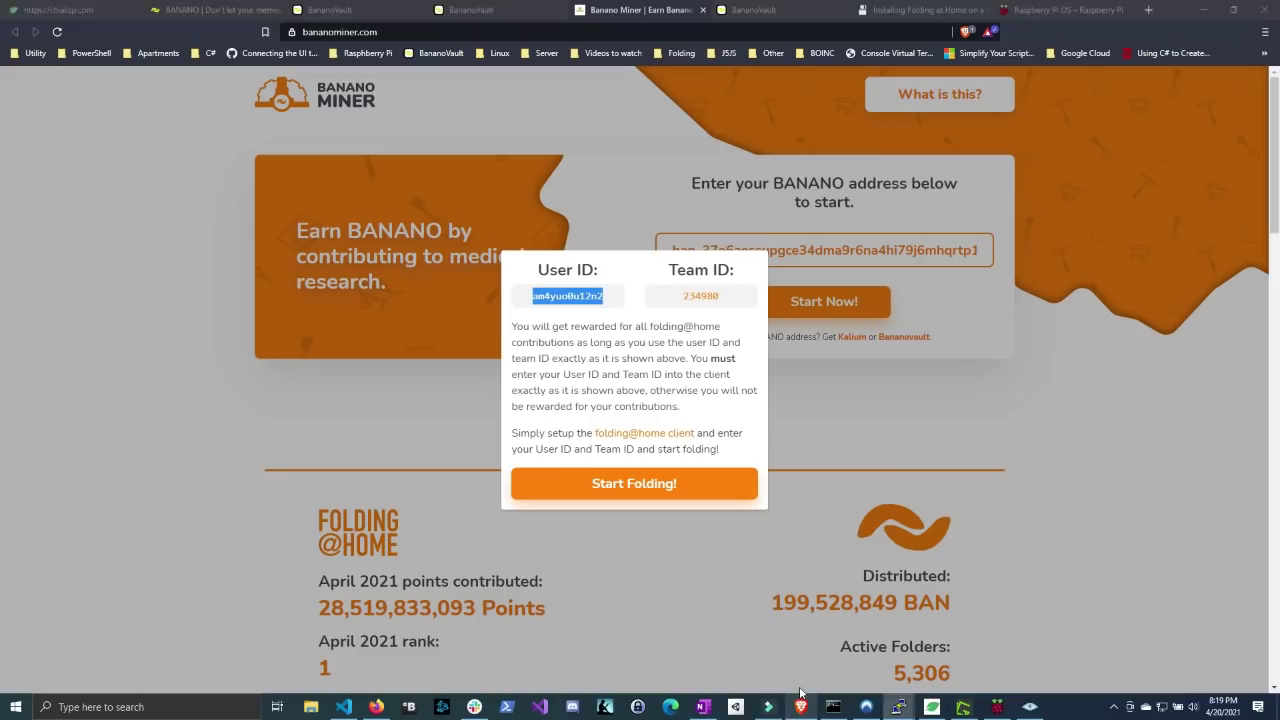
click(801, 707)
key(alt+Tab)
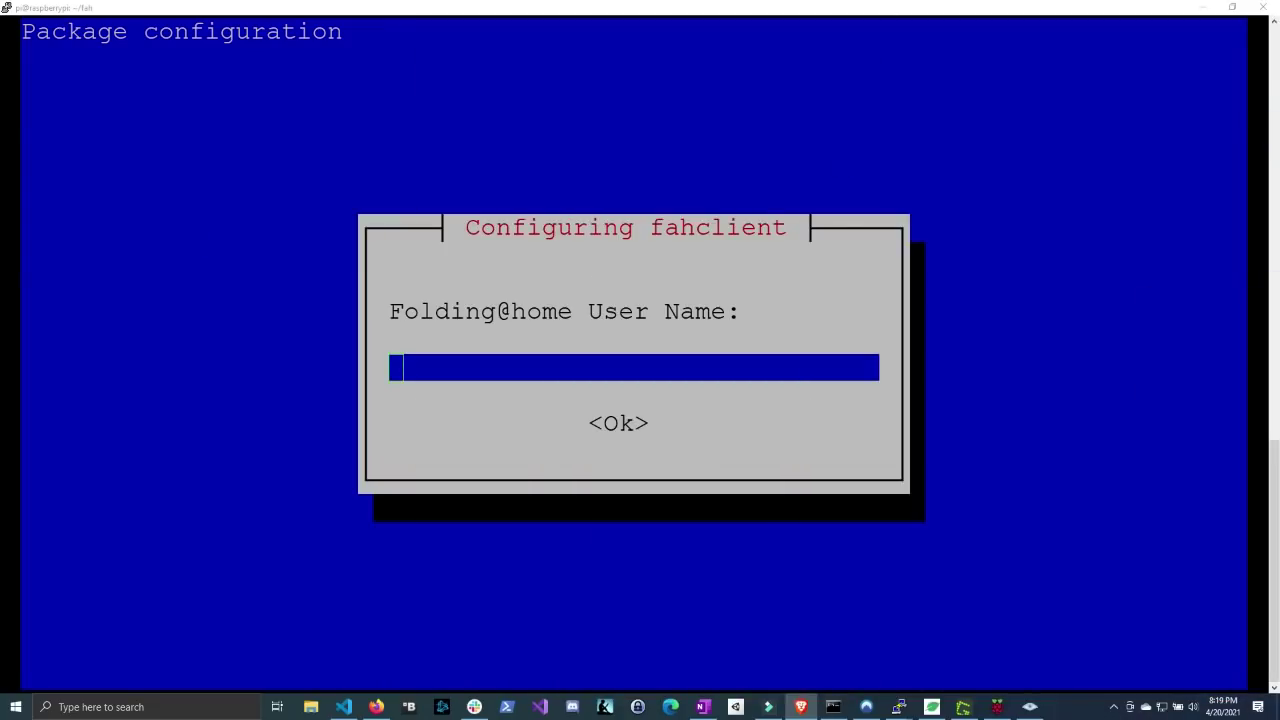
text(a)
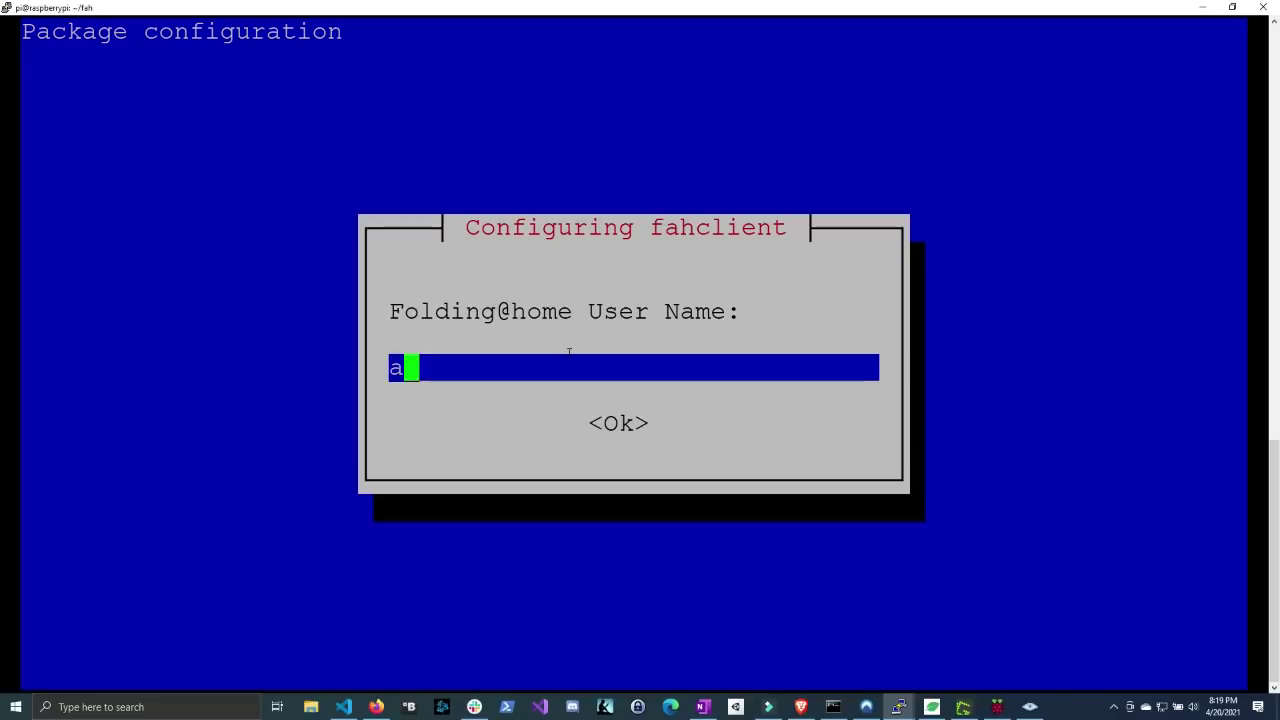
text(m4y)
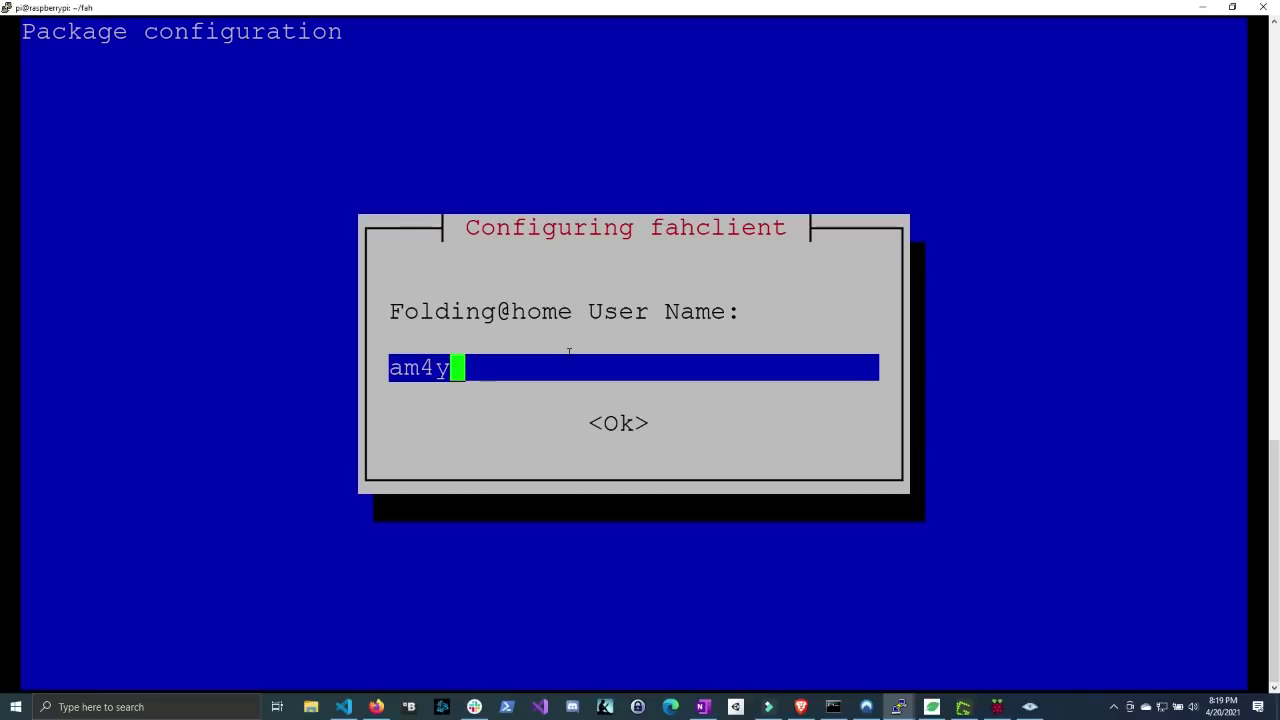
text(uo)
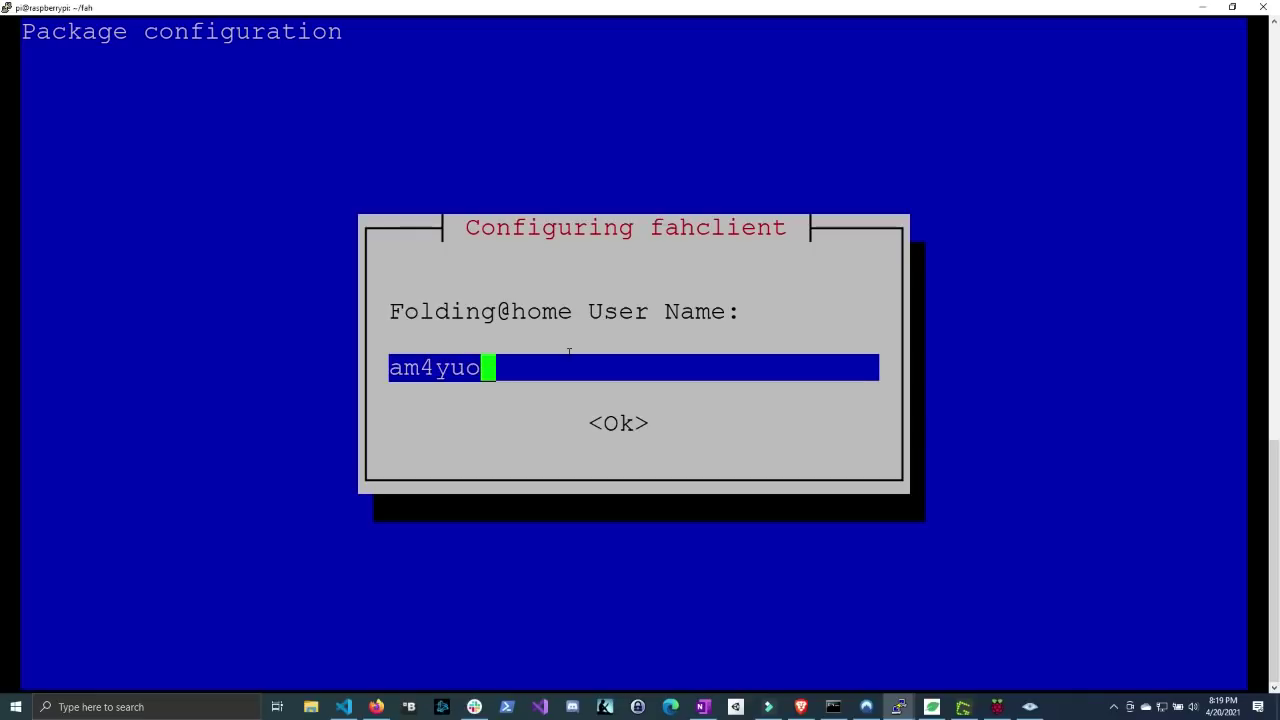
text(0u)
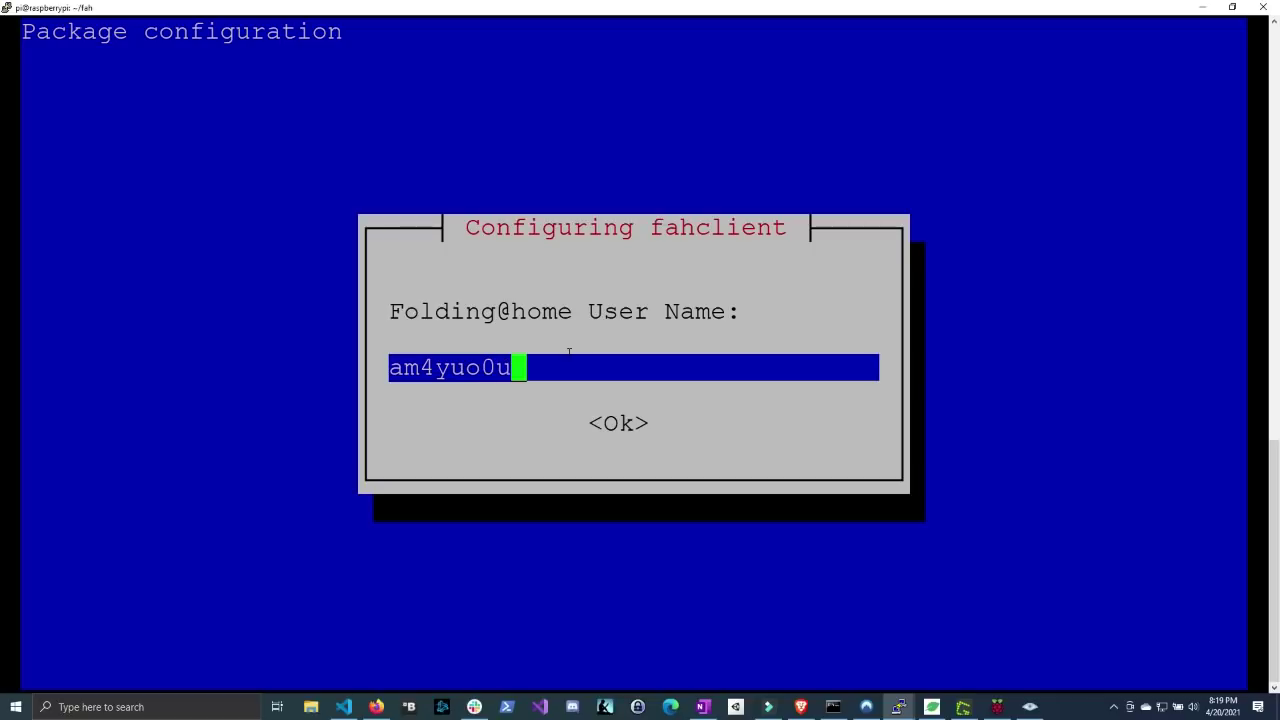
text(12n2)
- Keep the user name, set team number 234980 and leave the passkey empty
key(Return)
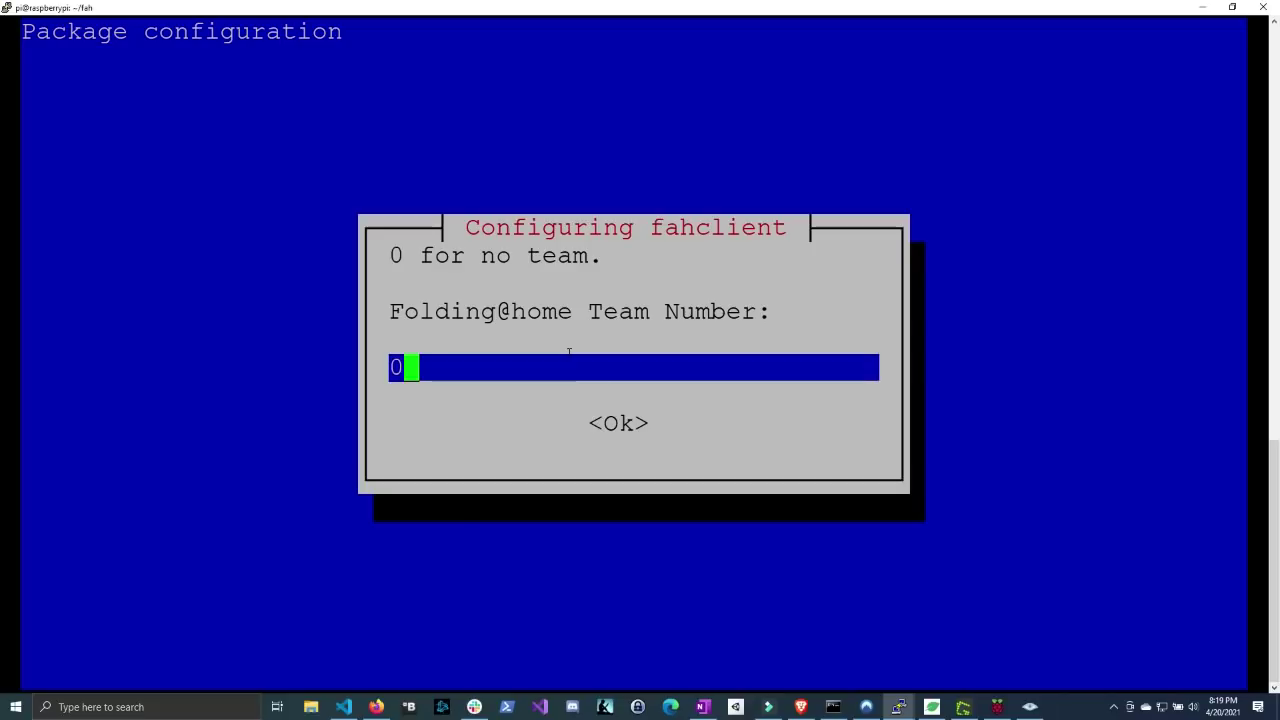
key(BackSpace)
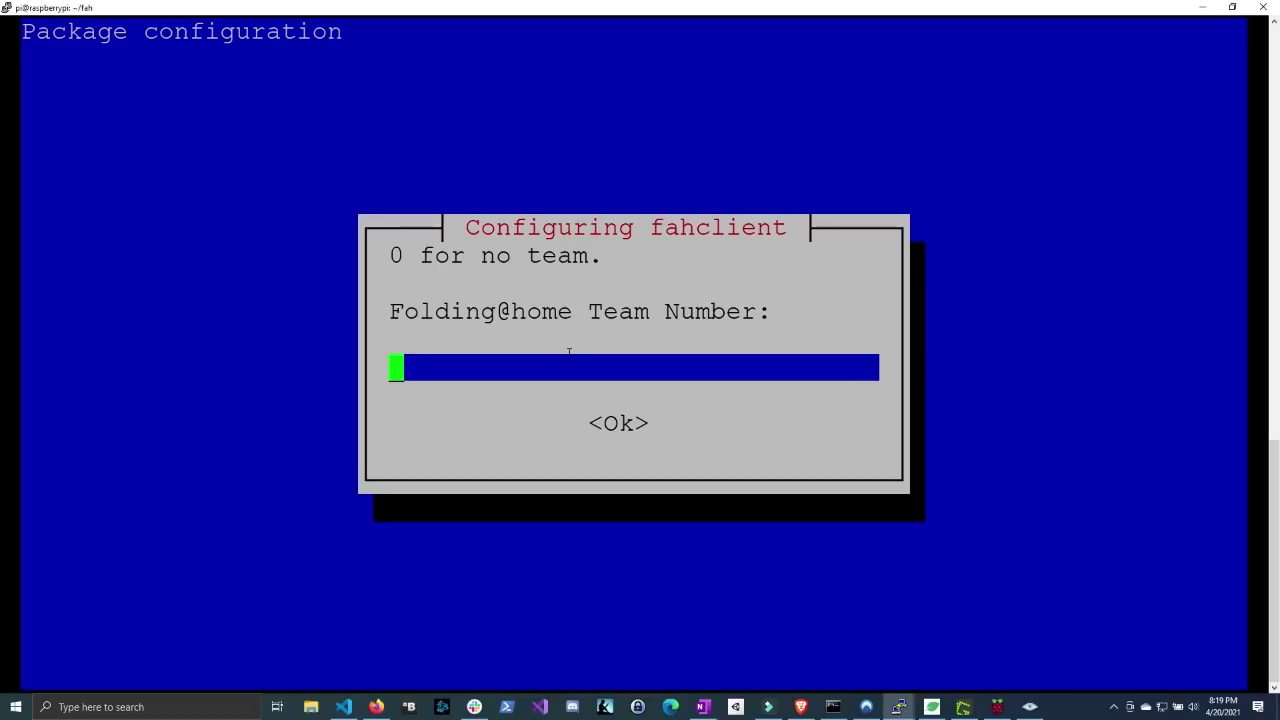
text(23)
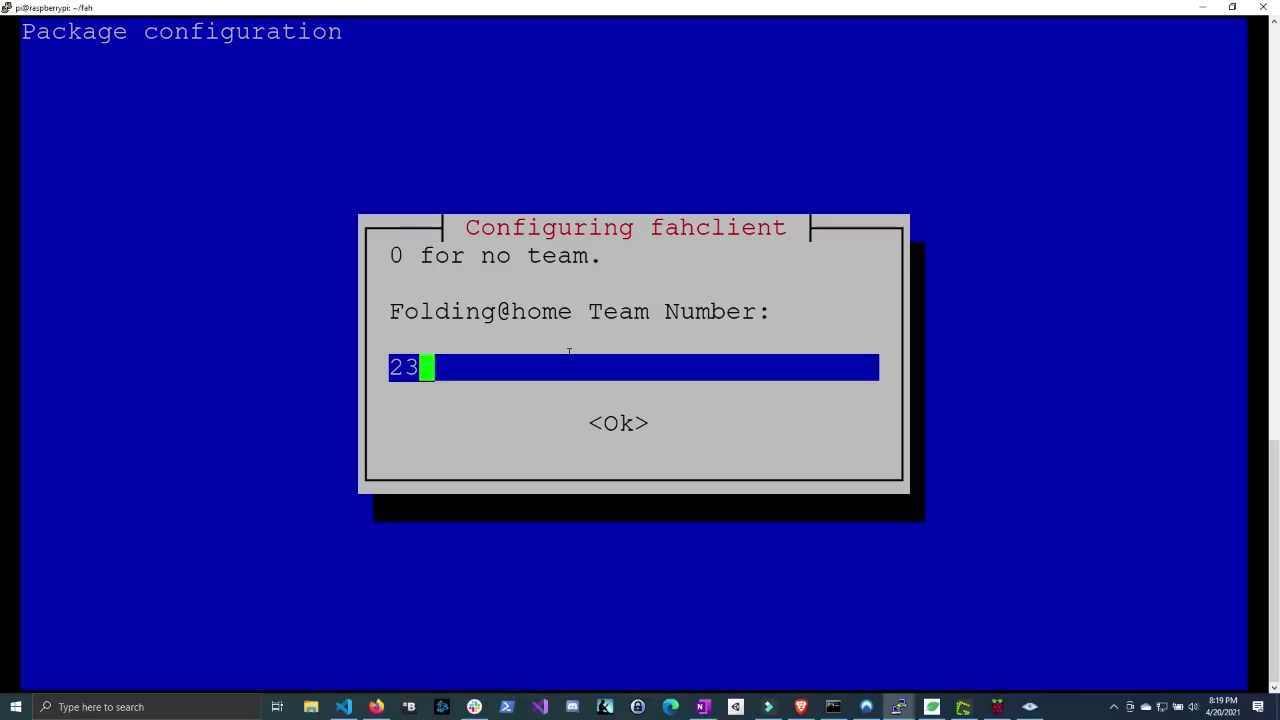
text(4980)
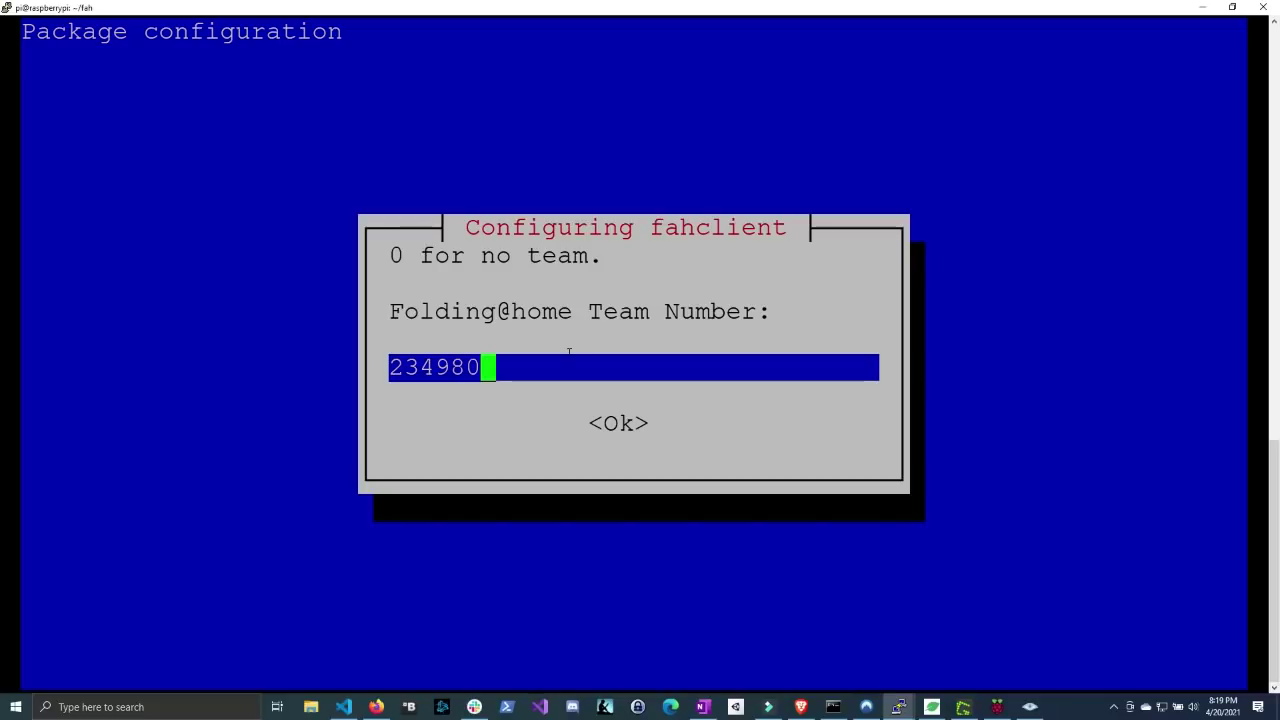
key(Return)
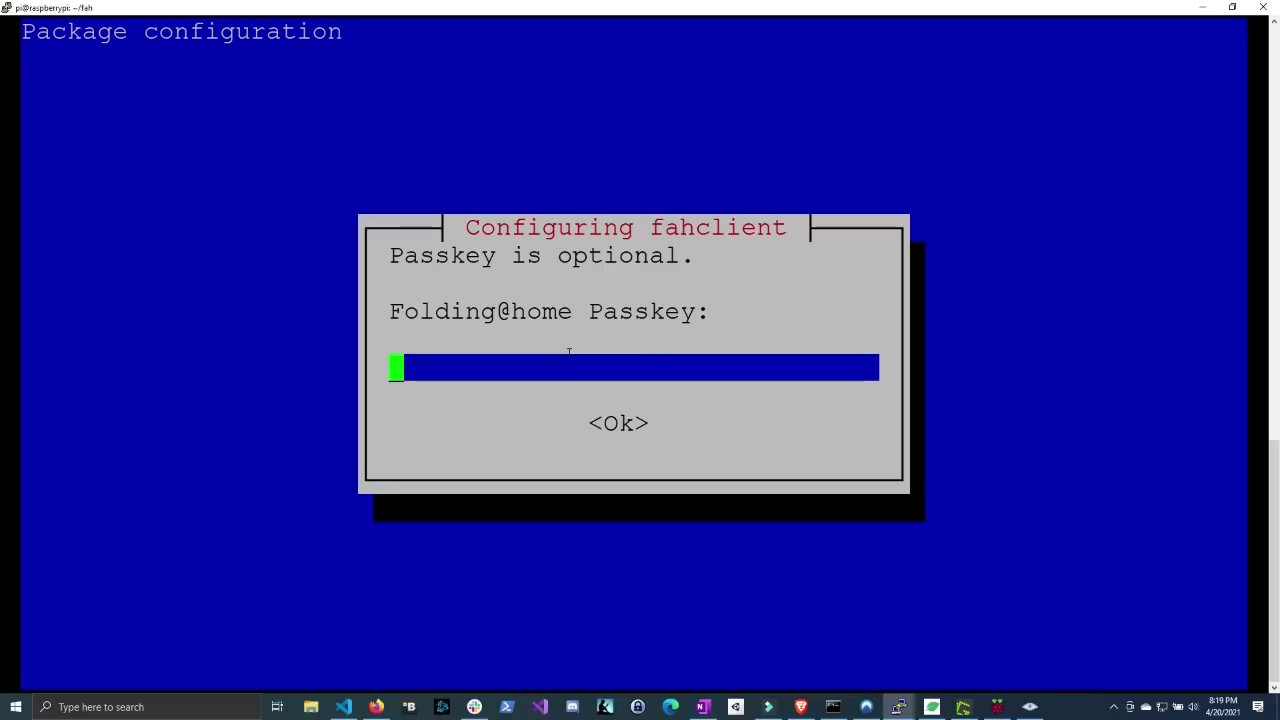
key(Return)
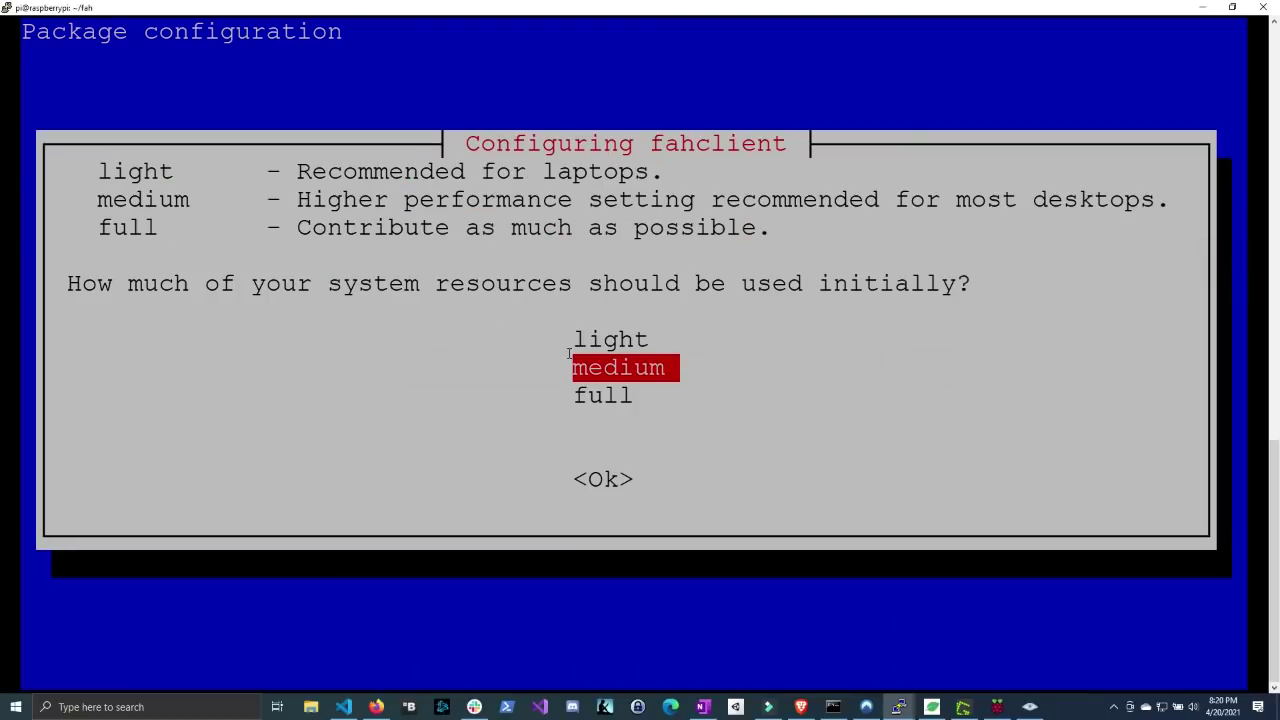
- Choose full resource usage and have FAHClient start automatically
key(Down)
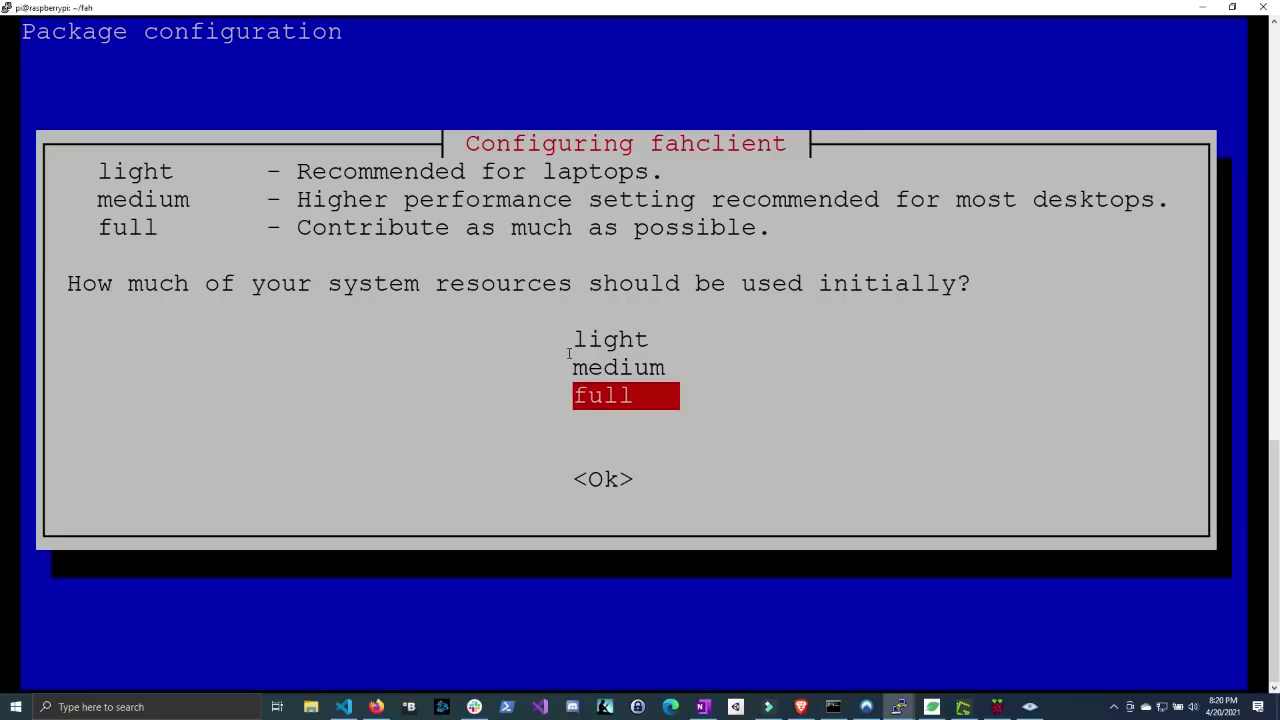
key(Return)
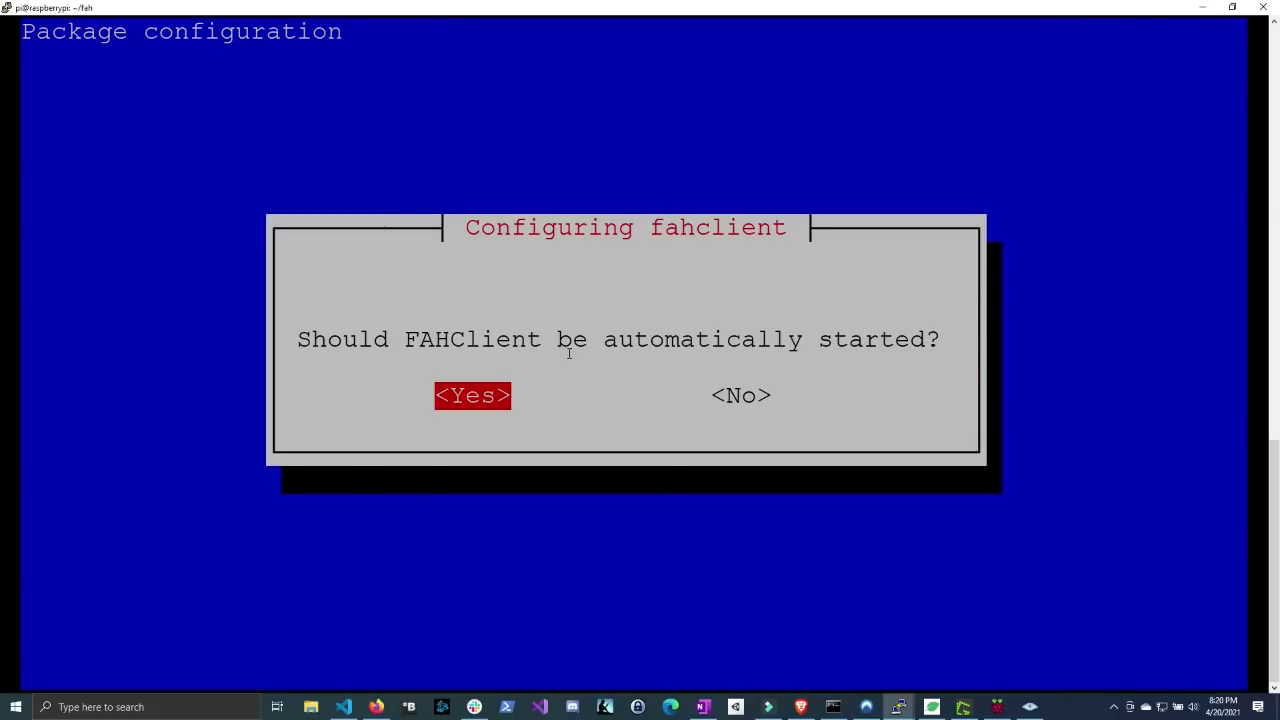
key(Return)
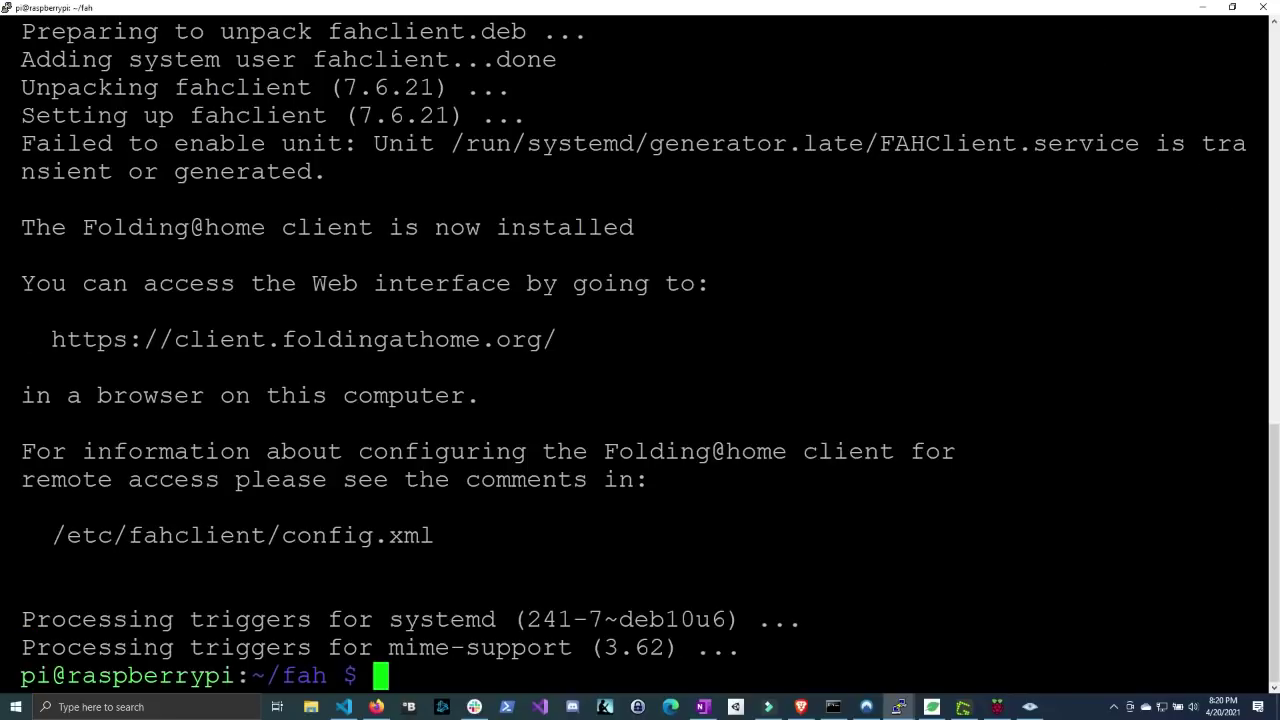
- Run top and check that FahCore_a8 runs at 298.7% CPU alongside the FAHClient processes
text(top)
key(Return)
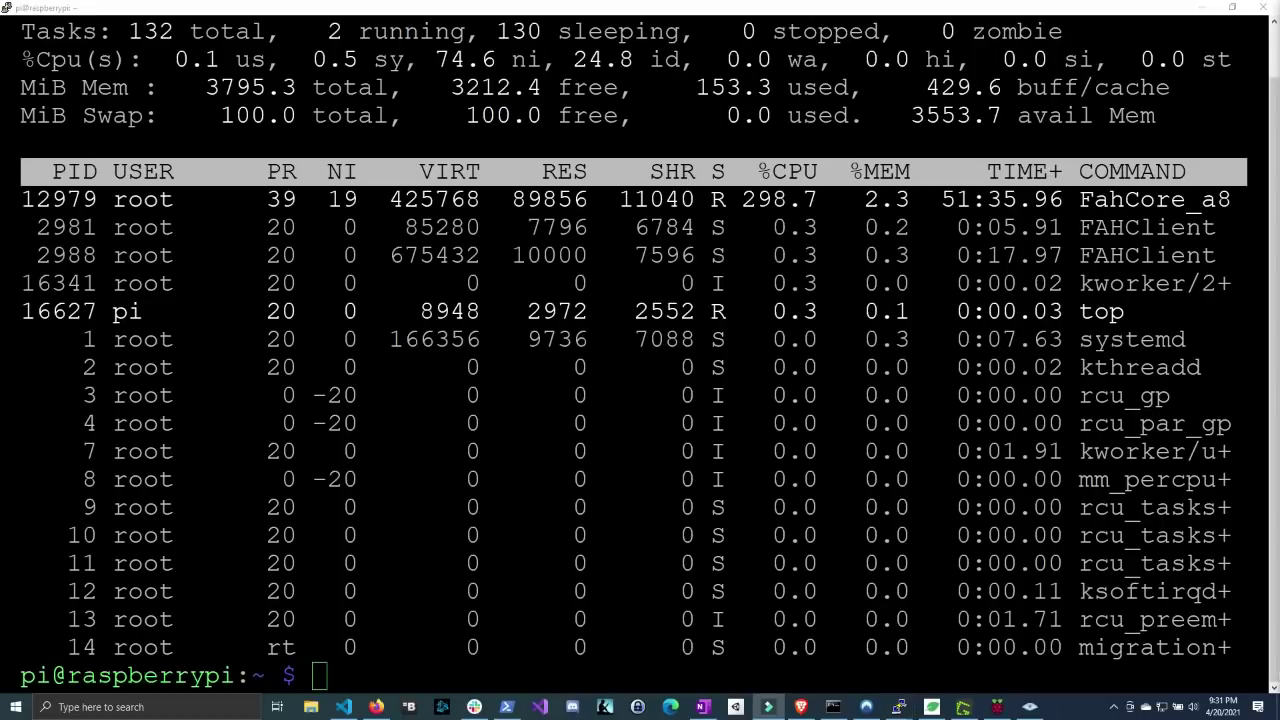
drag(1080, 228, 1210, 226)
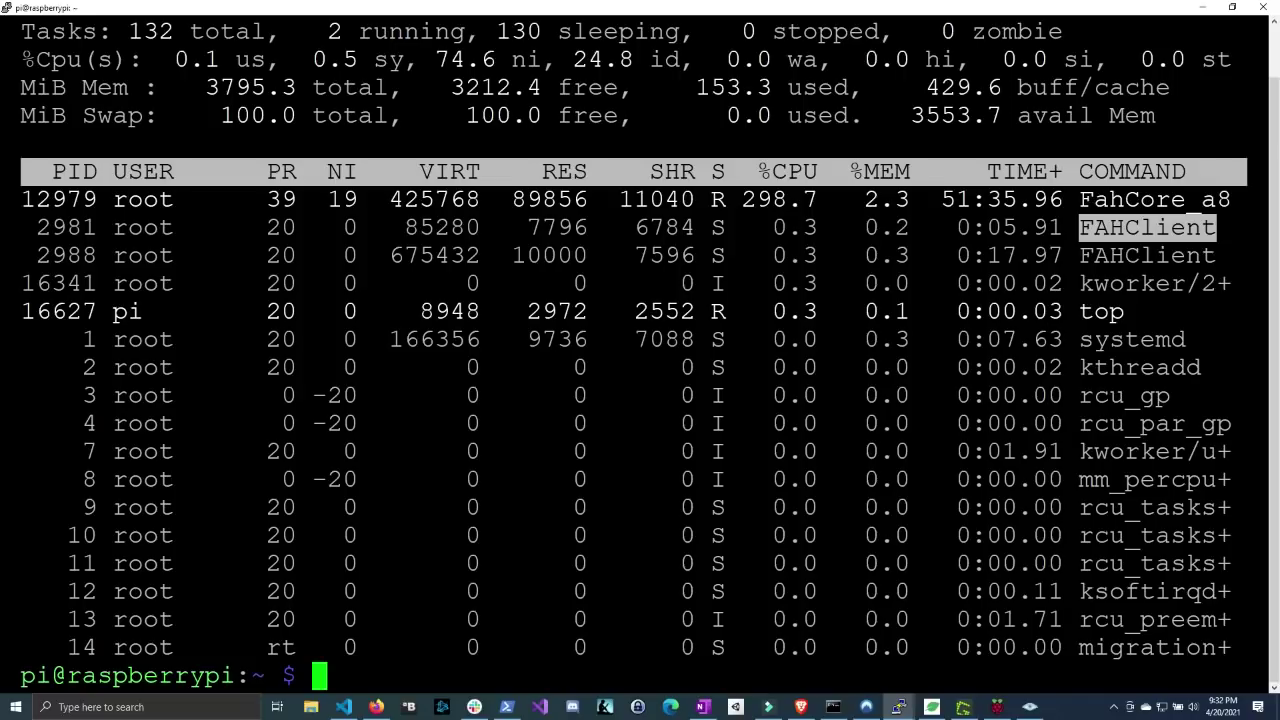
click(1198, 210)
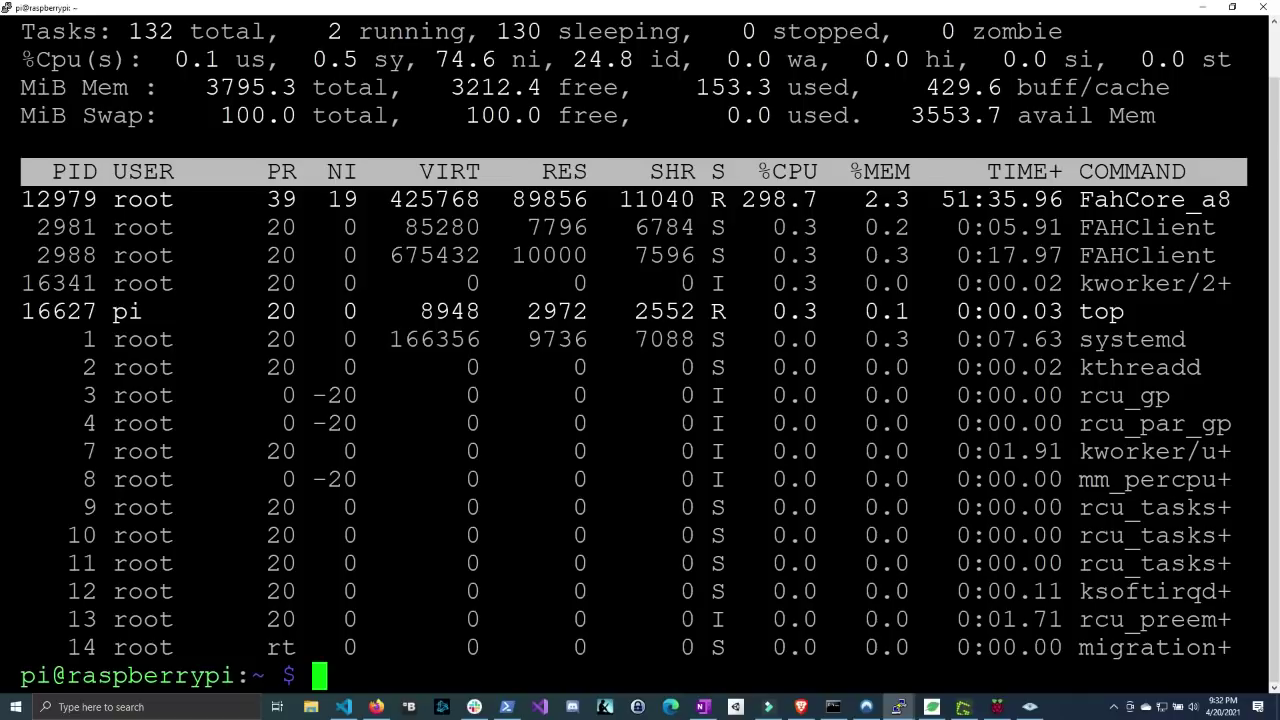
- Install telnet, then try telnet to port 36330 and recall the command to fix the host name
text(sudo ap)
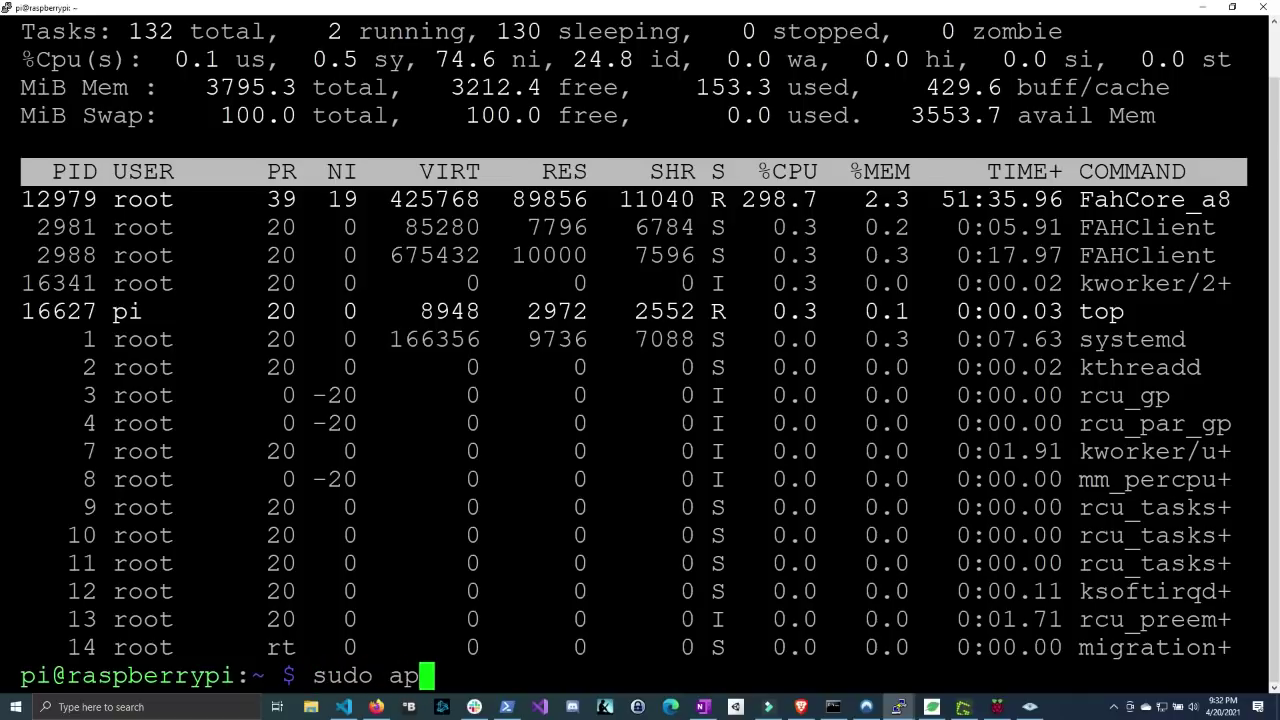
text(t-get instal)
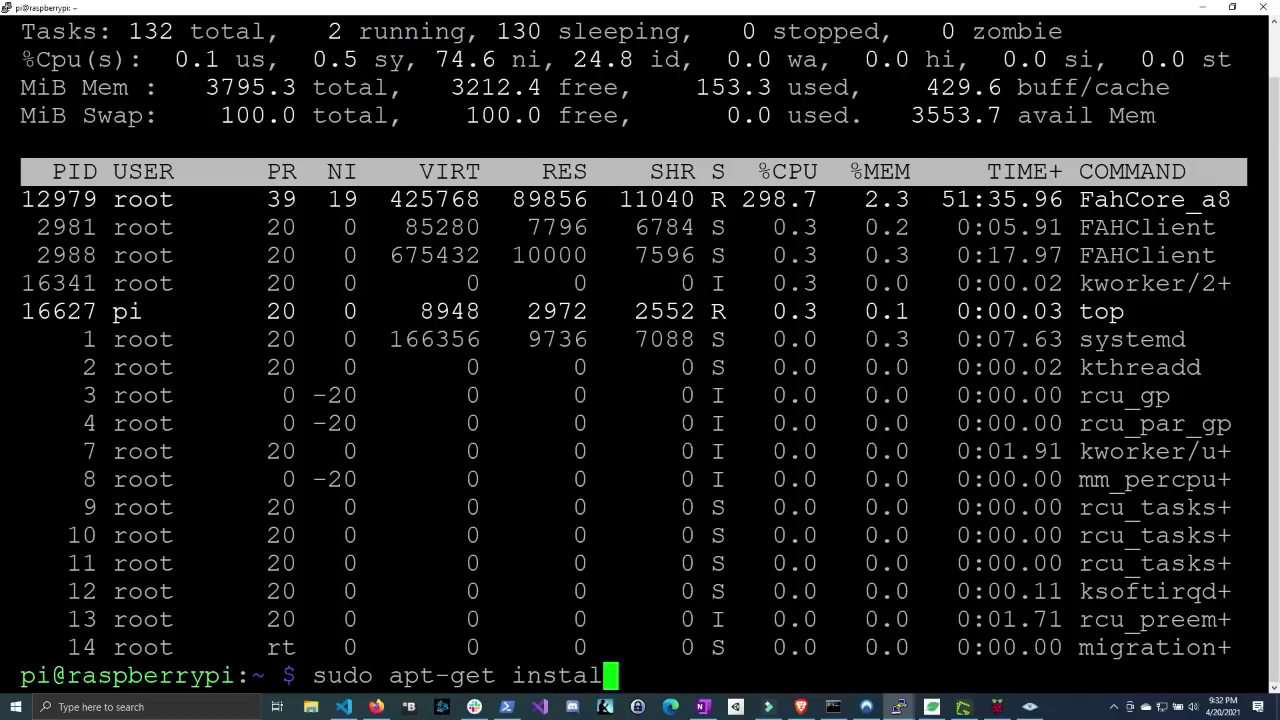
text(l telnet)
key(Return)
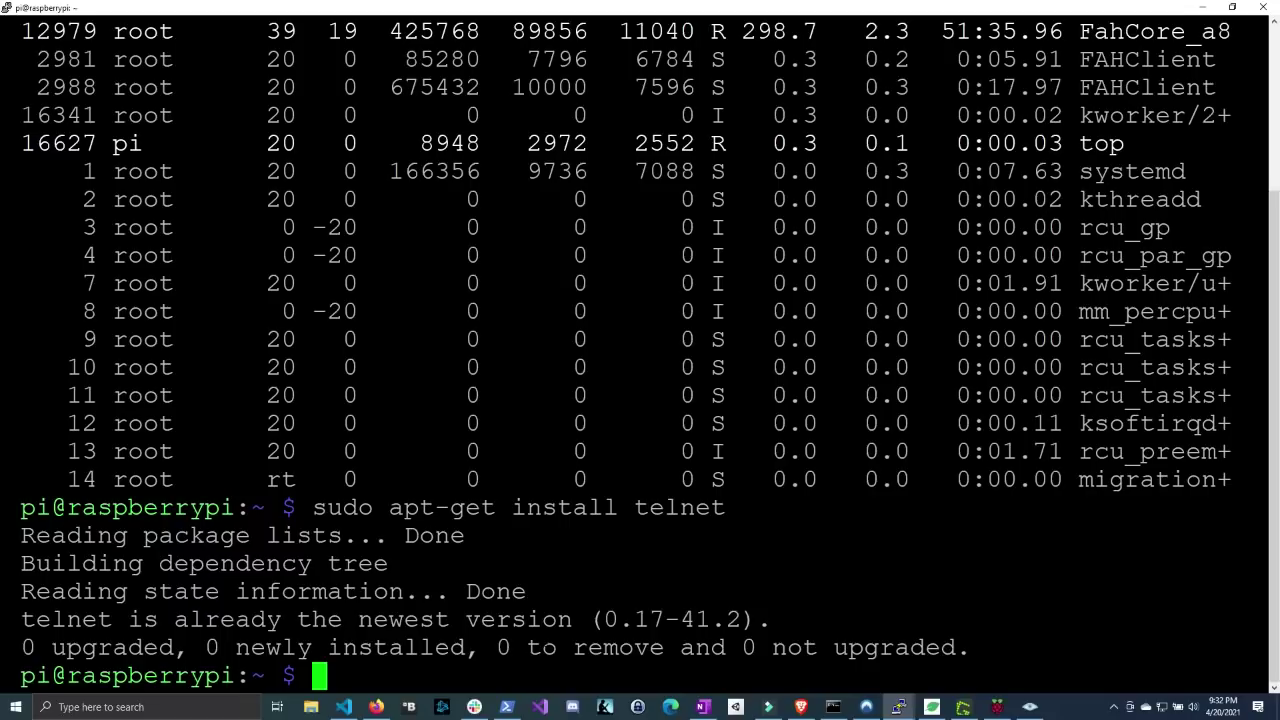
text(telnet)
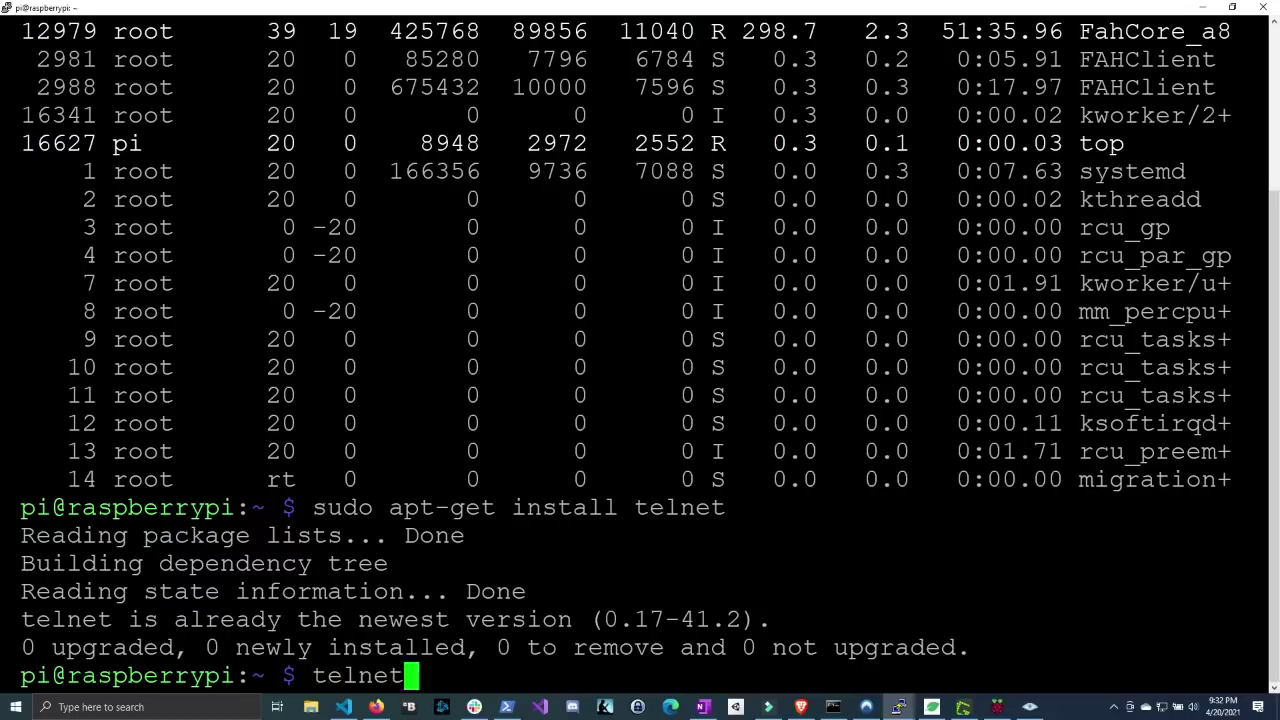
text( local 3)
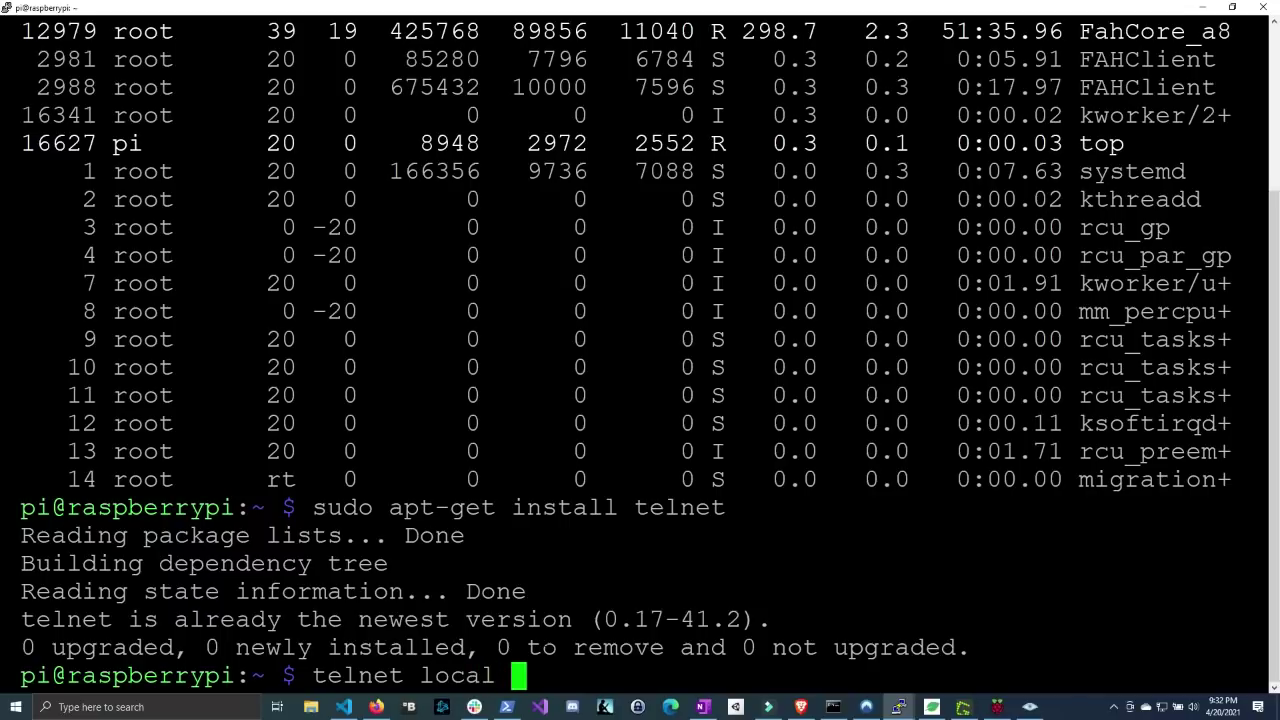
text(6330)
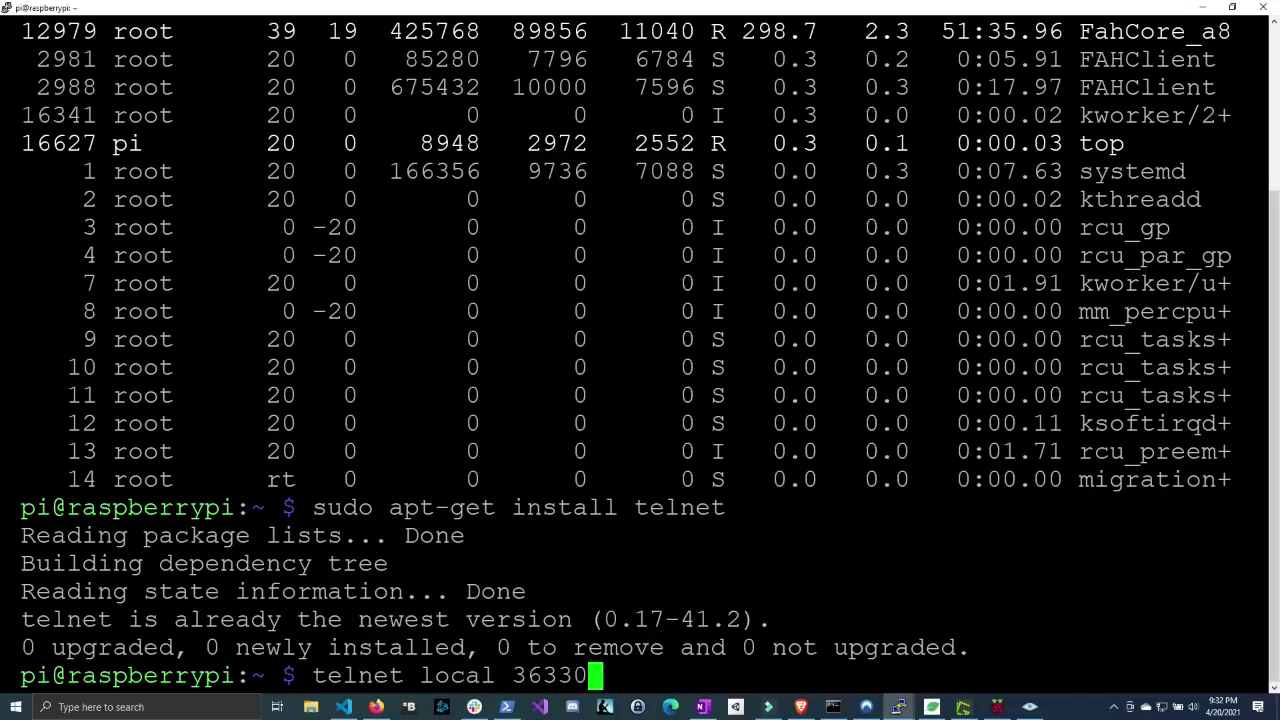
key(Return)
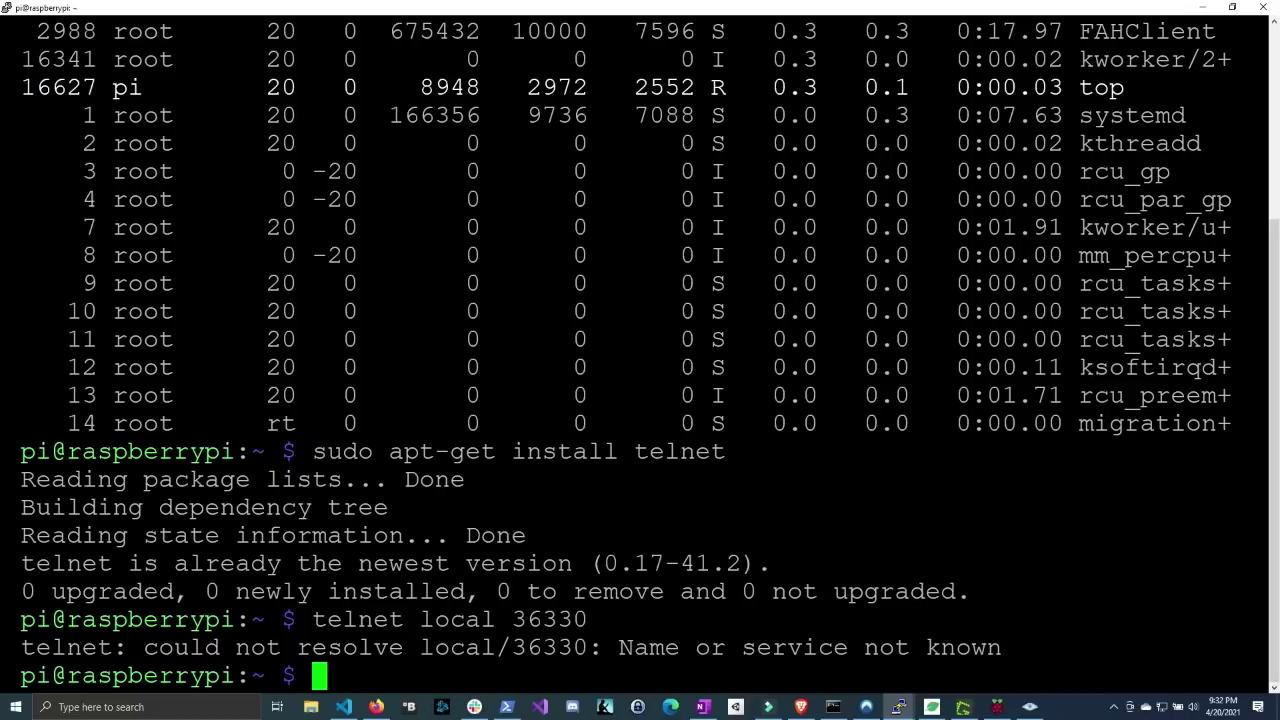
key(Up)
key(Left)
key(Left)
key(Left)
key(Left)
key(Left)
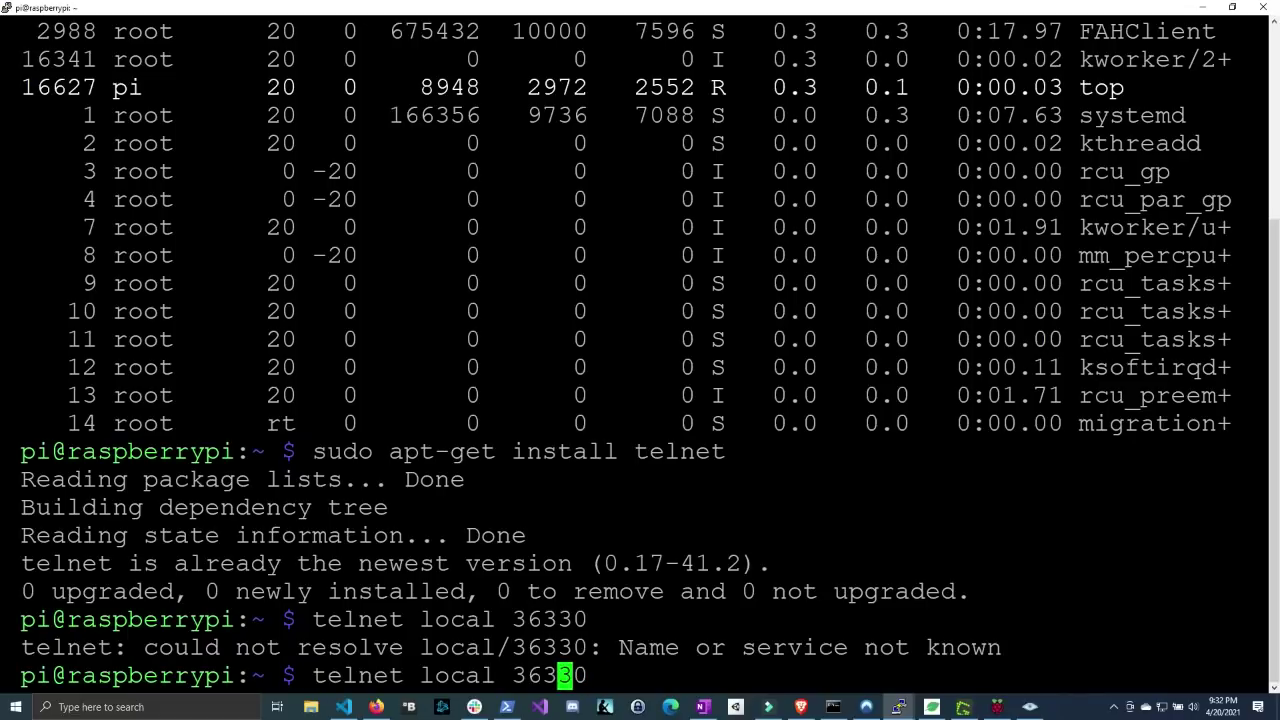
- Connect to localhost on port 36330 and list the command server's commands with help
text(host)
key(Return)
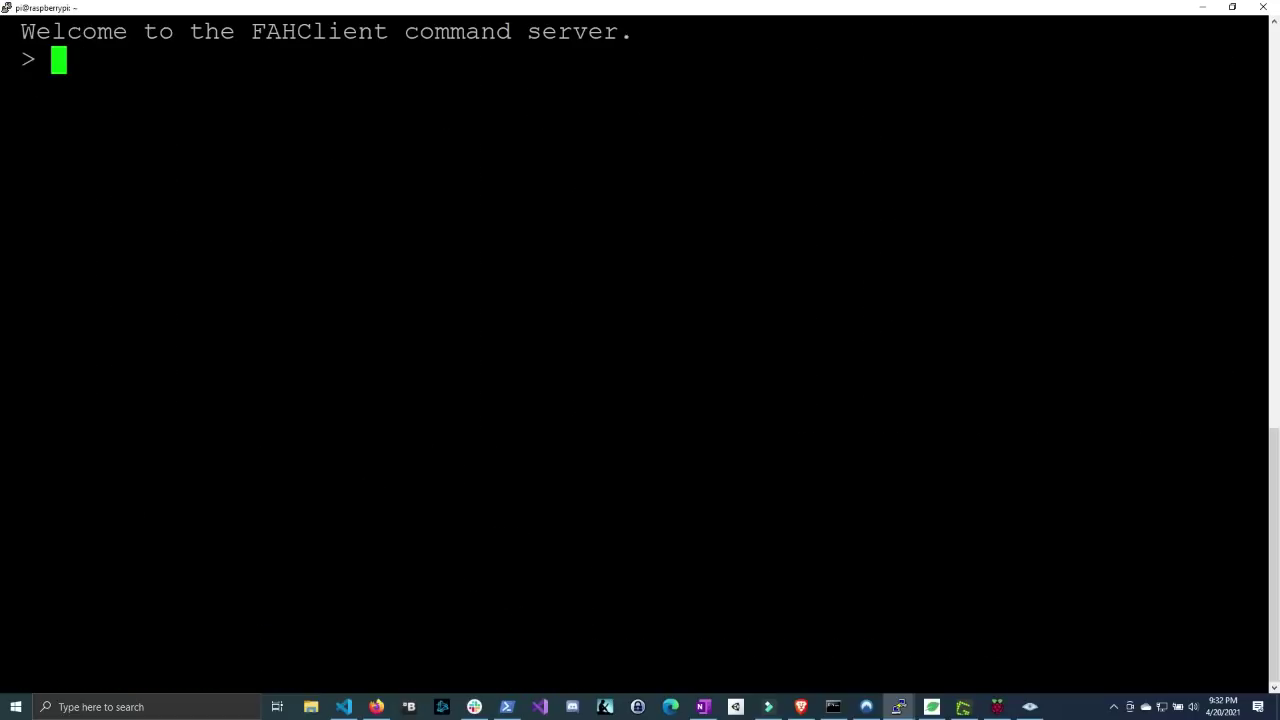
text(help)
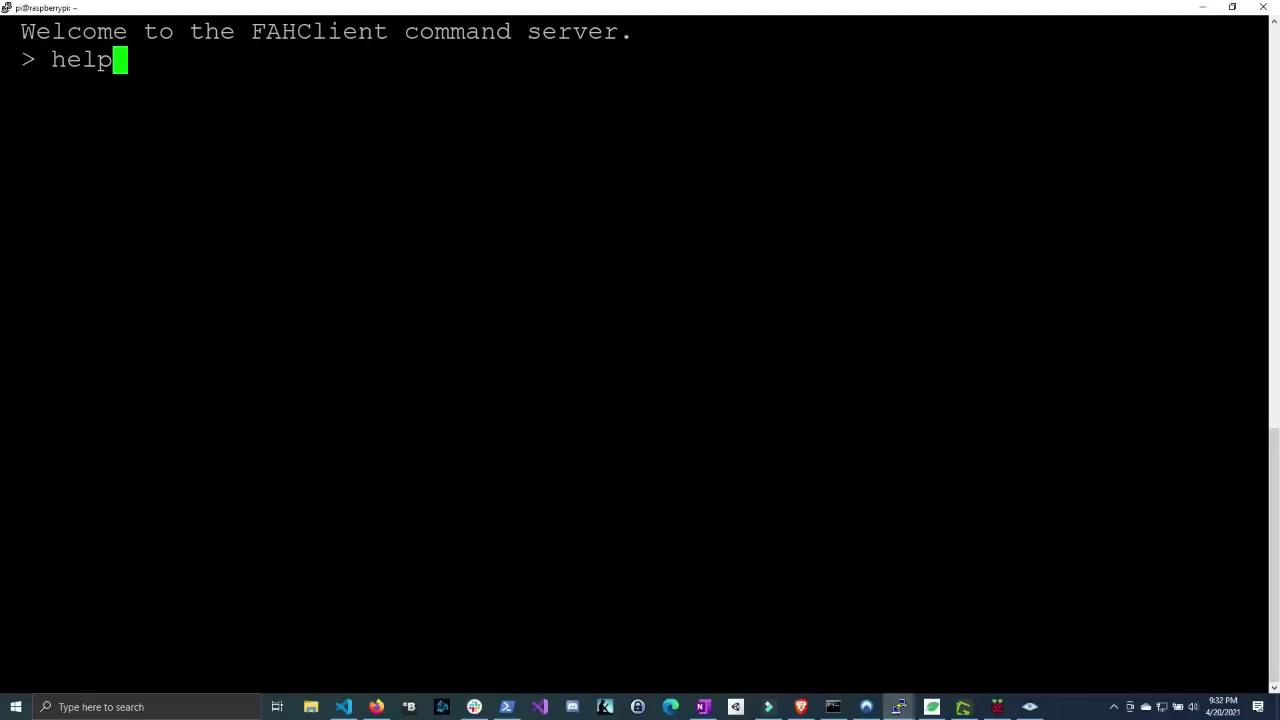
key(Return)
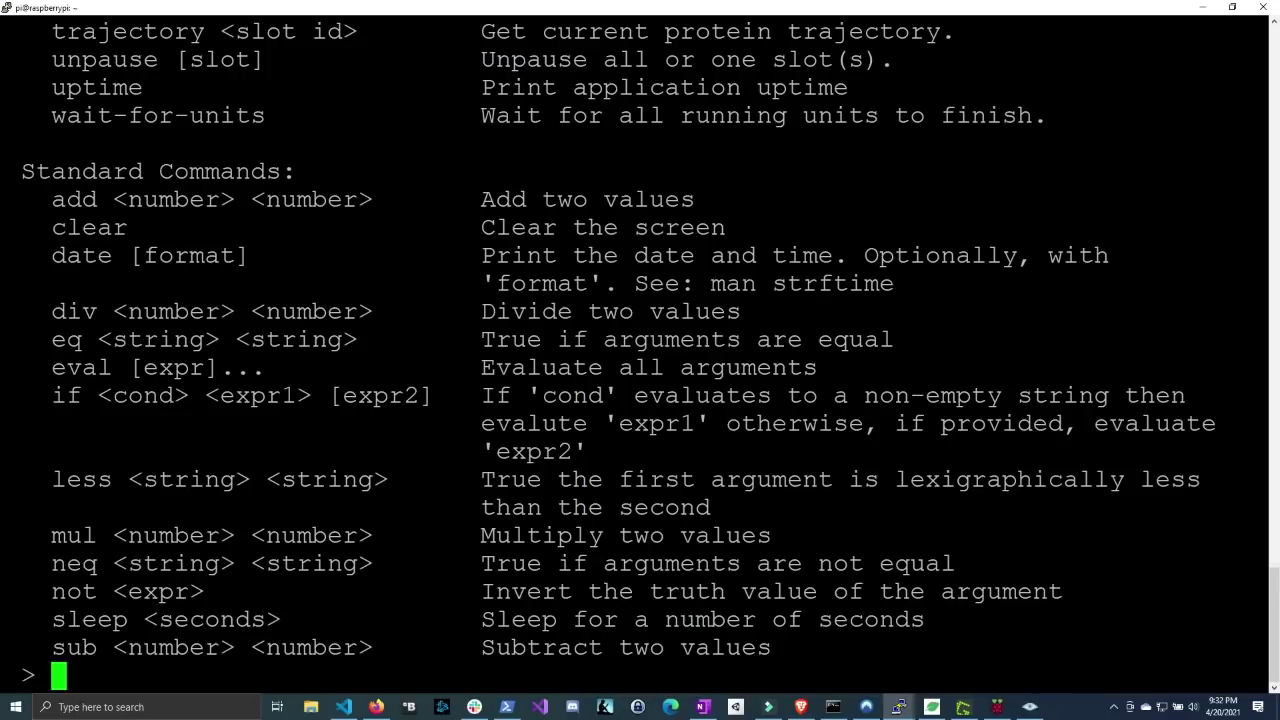
- Check the client uptime of 1h 12m 42s and copy queue-info from the help text
text(uptime)
key(Return)
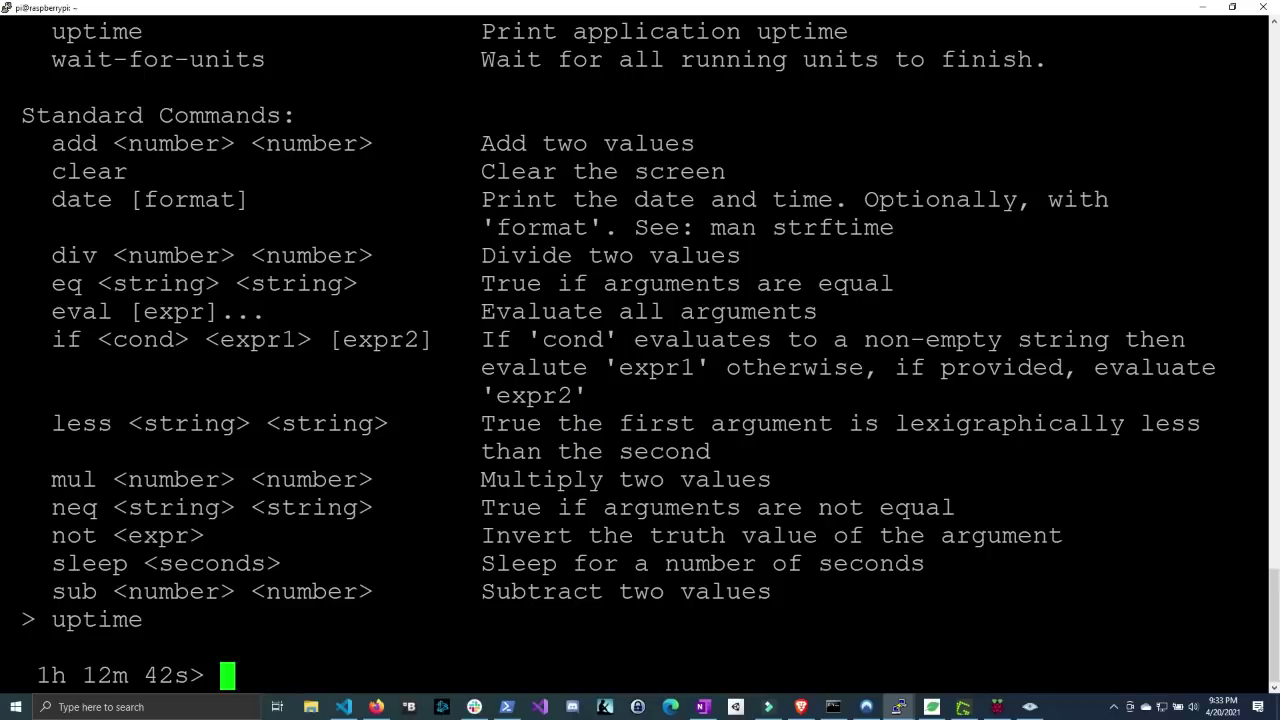
scroll(640, 350, up, 8)
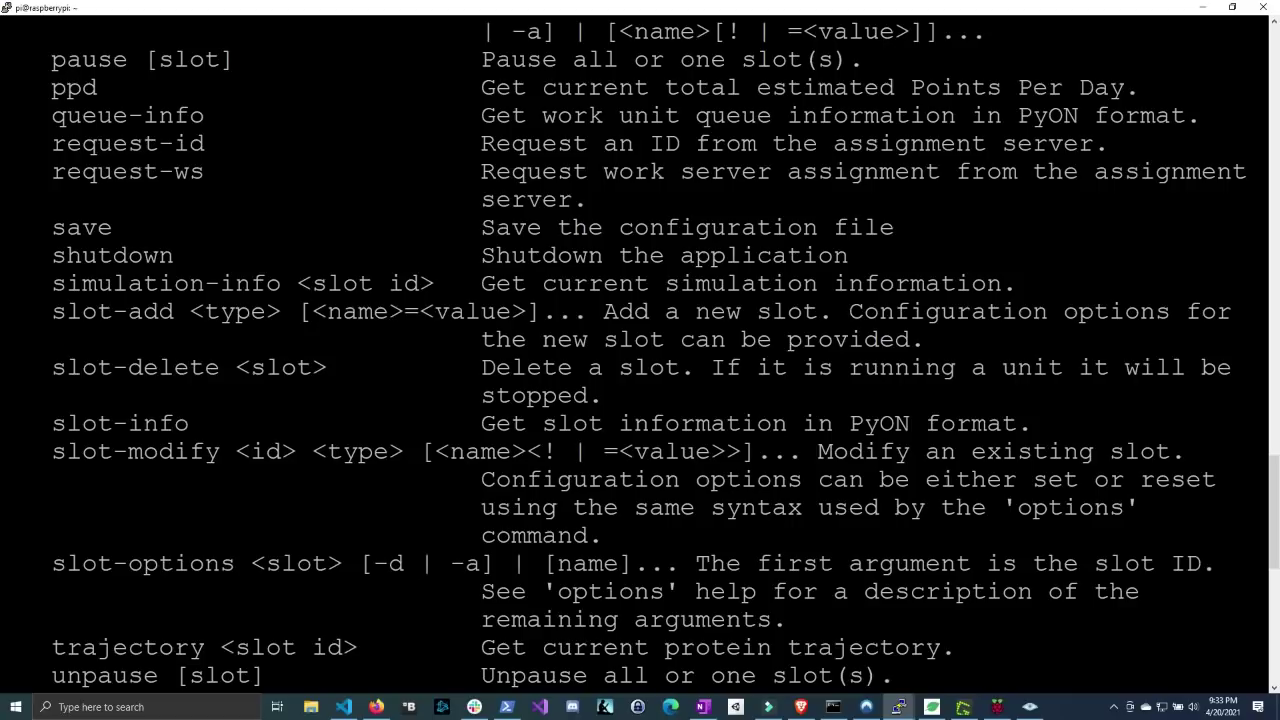
scroll(640, 350, up, 6)
scroll(640, 350, down, 6)
drag(52, 116, 197, 116)
- Run queue-info and highlight percentdone 1.39%, deadline 2021-04-26 and ETA 3.34 days
right_click(197, 116)
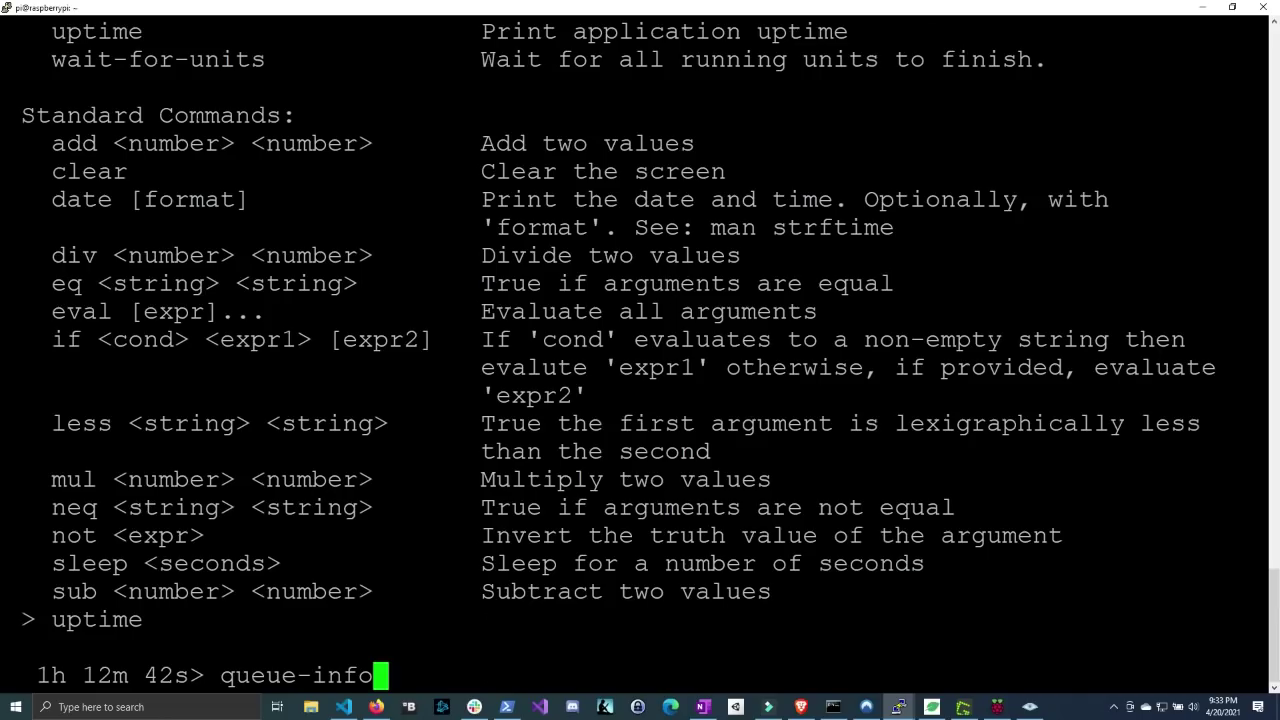
key(Return)
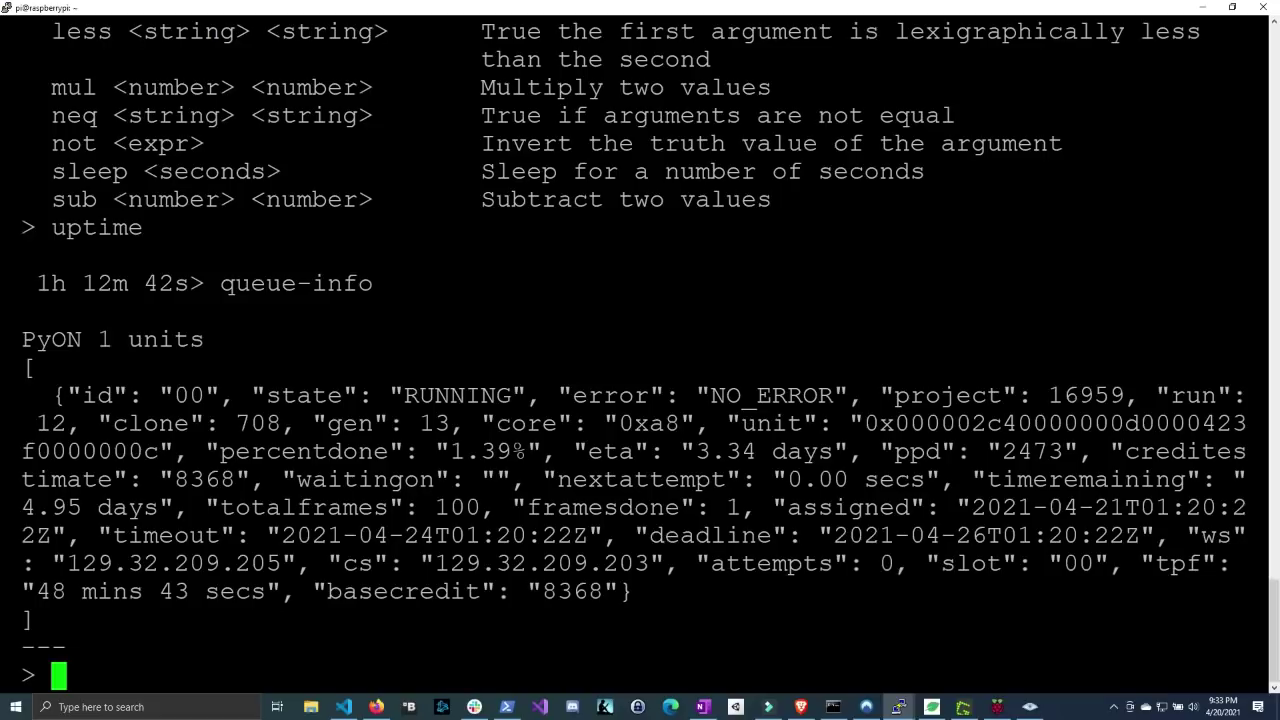
drag(220, 451, 423, 450)
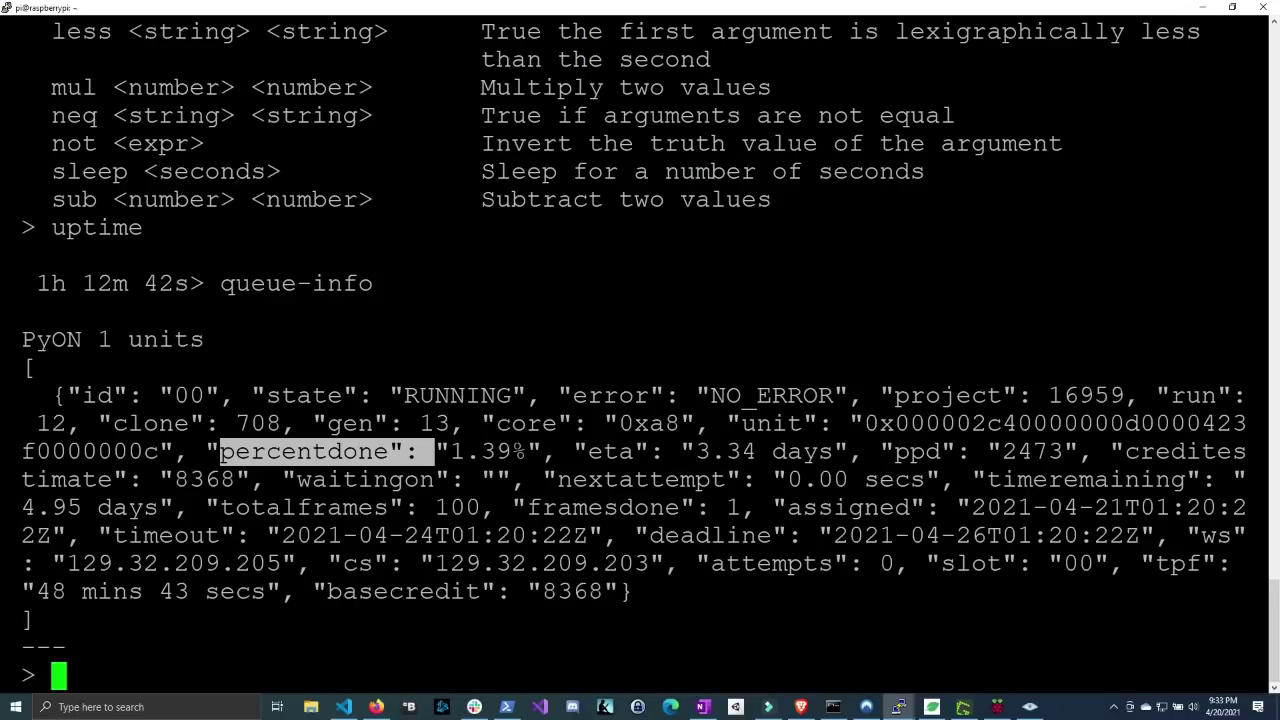
drag(834, 536, 1140, 536)
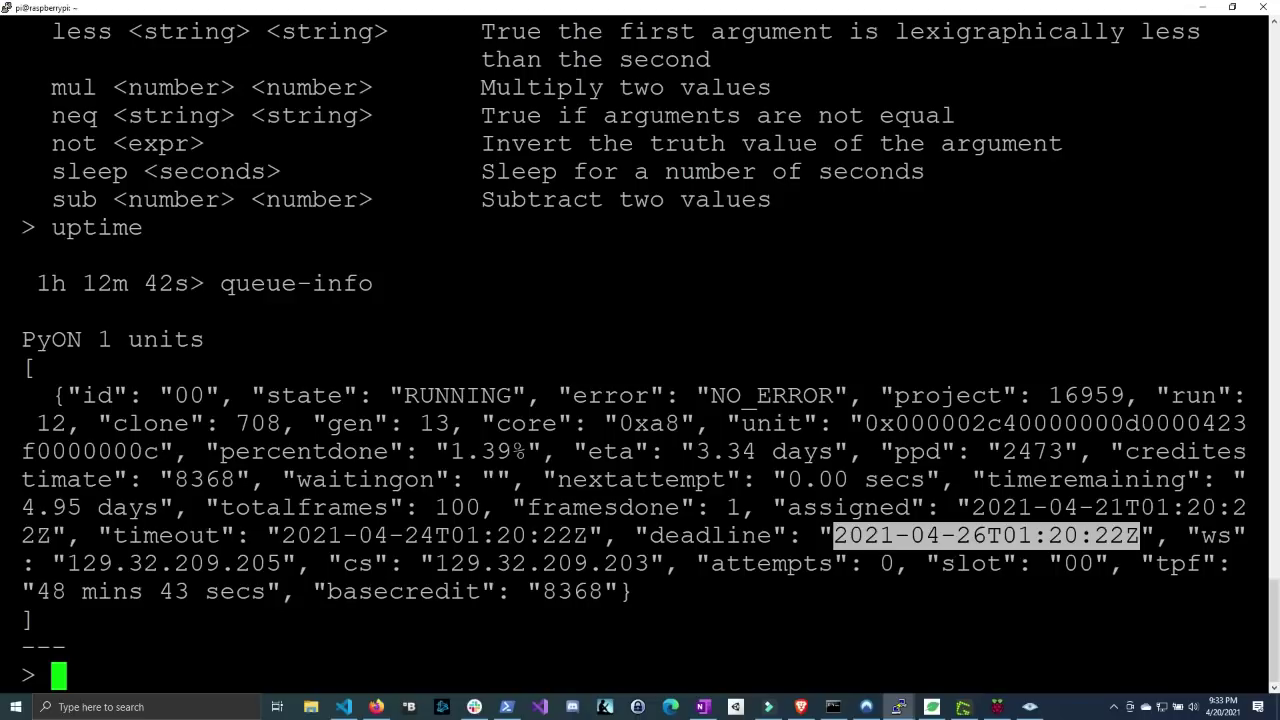
drag(682, 452, 756, 452)
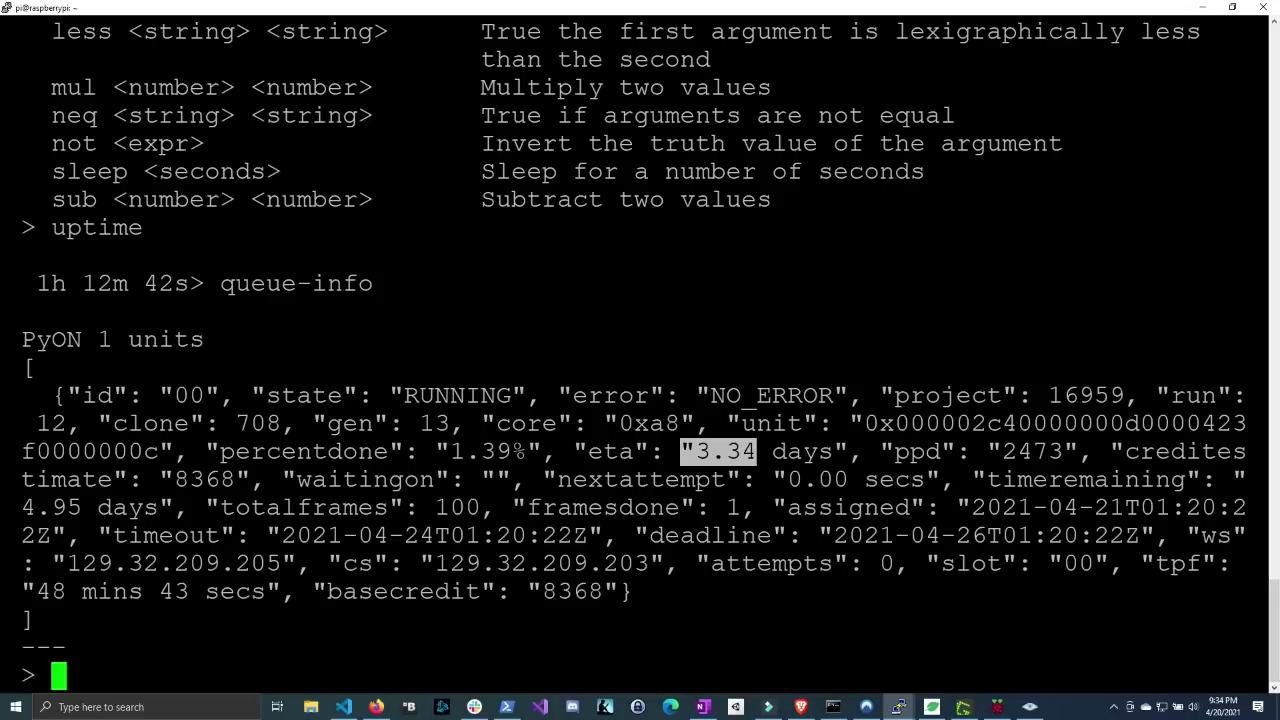
- List the client options, noting power is currently medium
text(options)
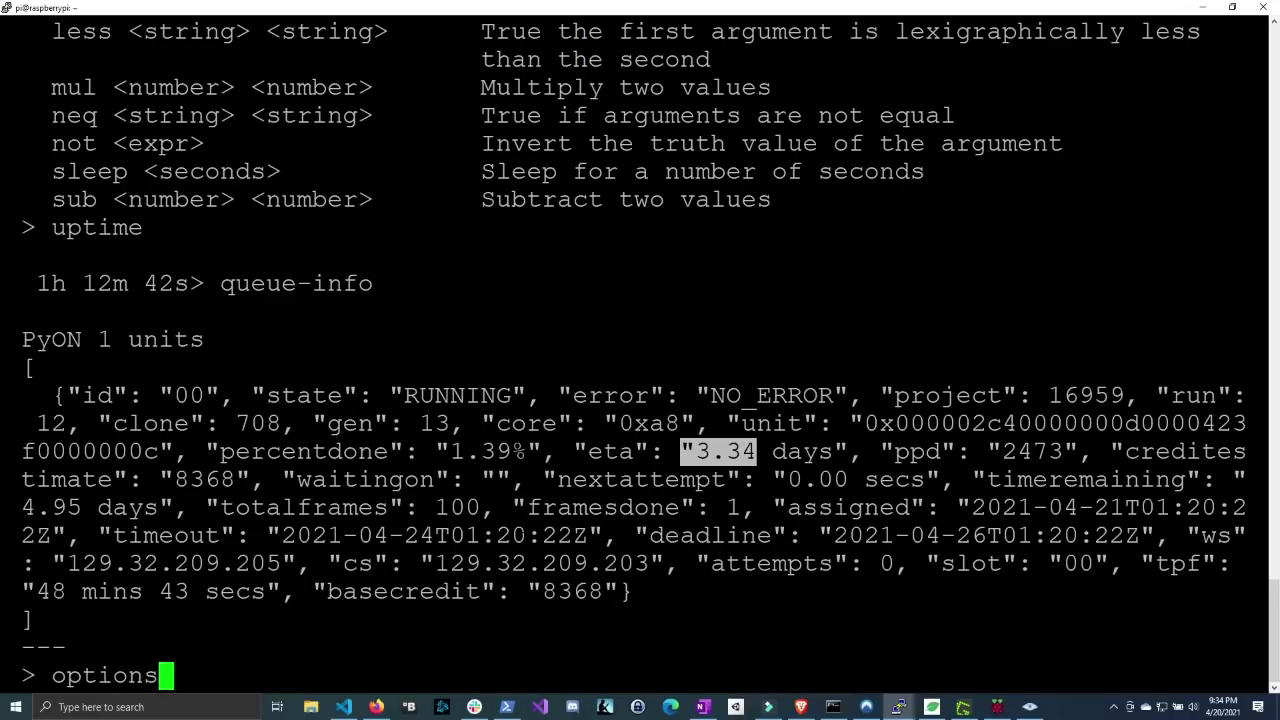
key(Return)
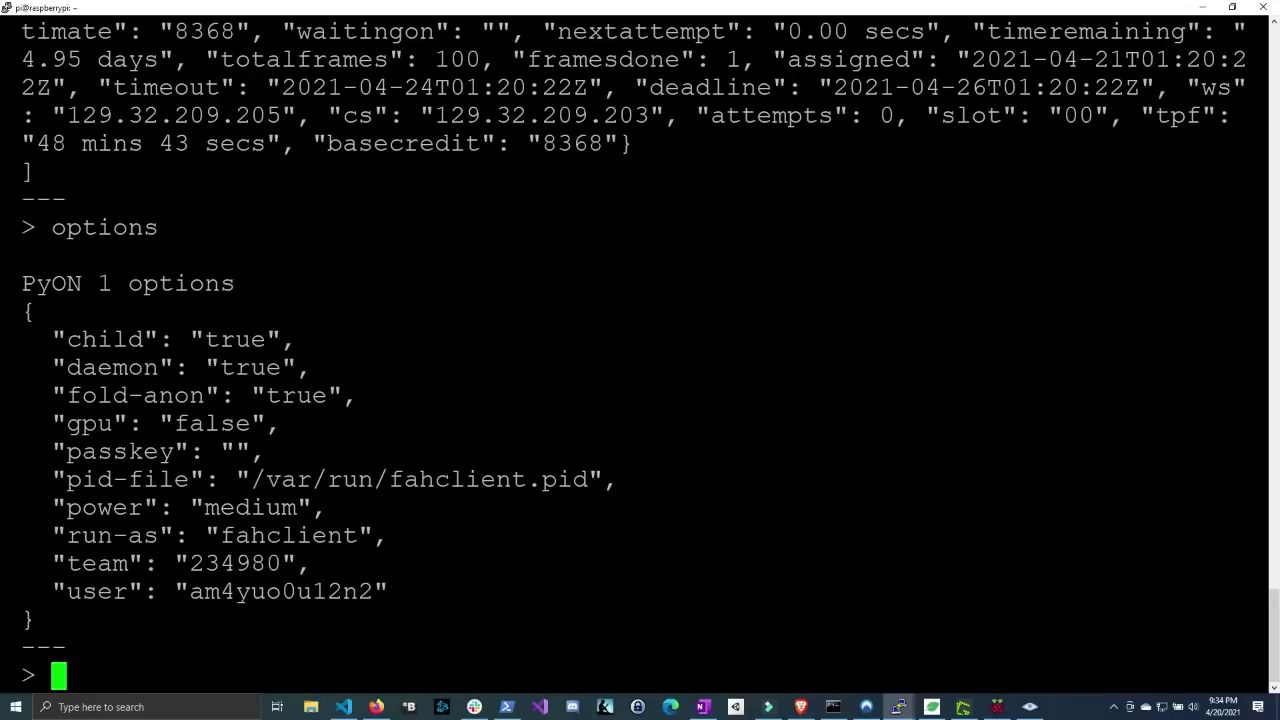
drag(204, 507, 292, 507)
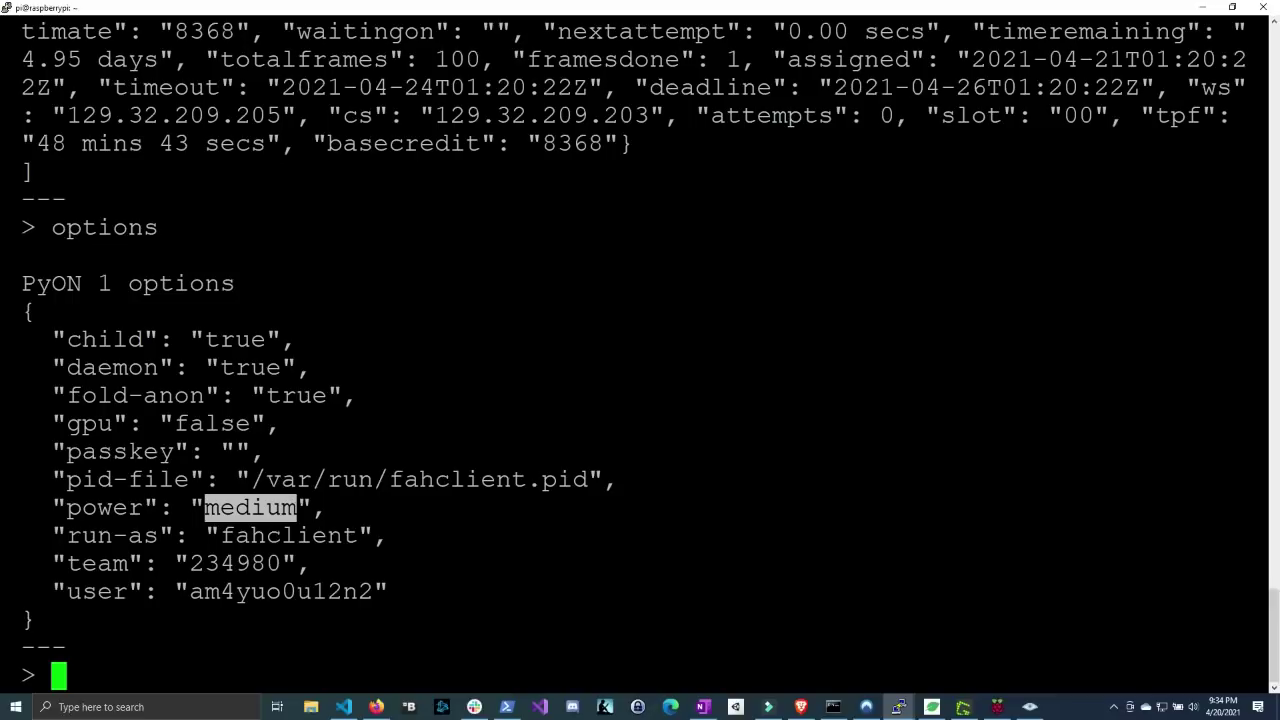
- Attempt 'option power high', then reconnect to the FAHClient command server
text(optioin)
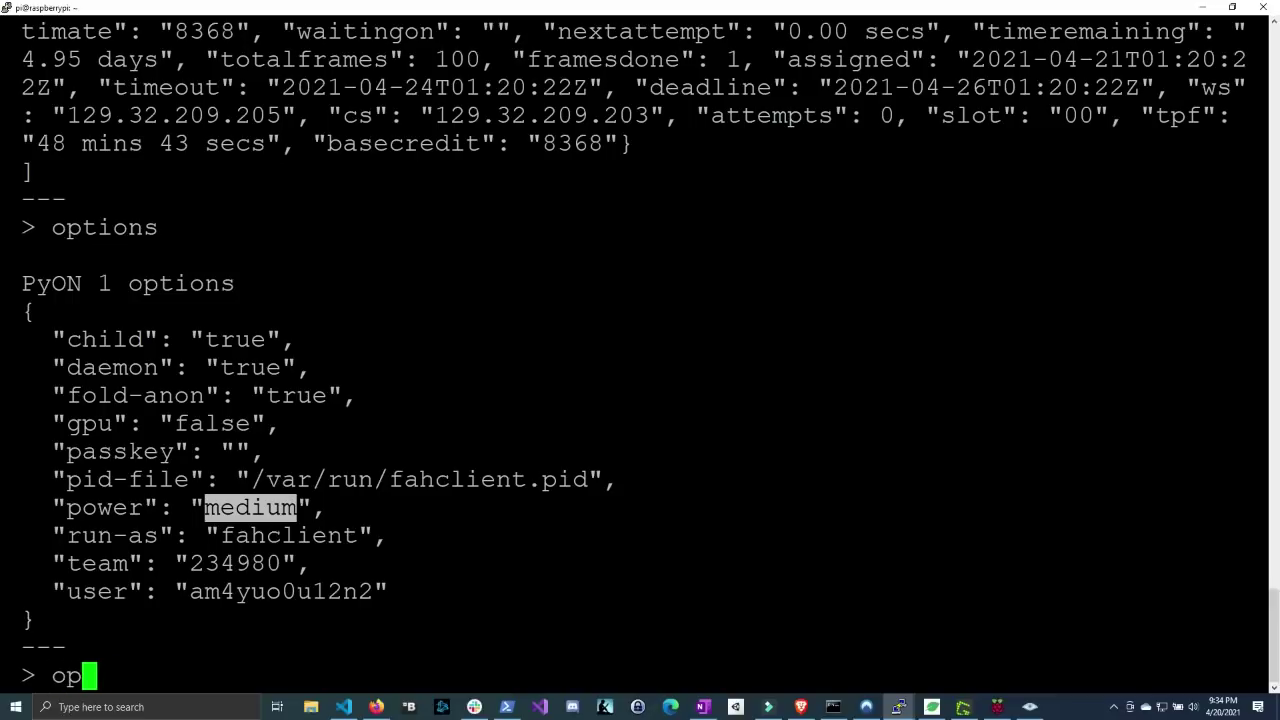
key(BackSpace)
key(BackSpace)
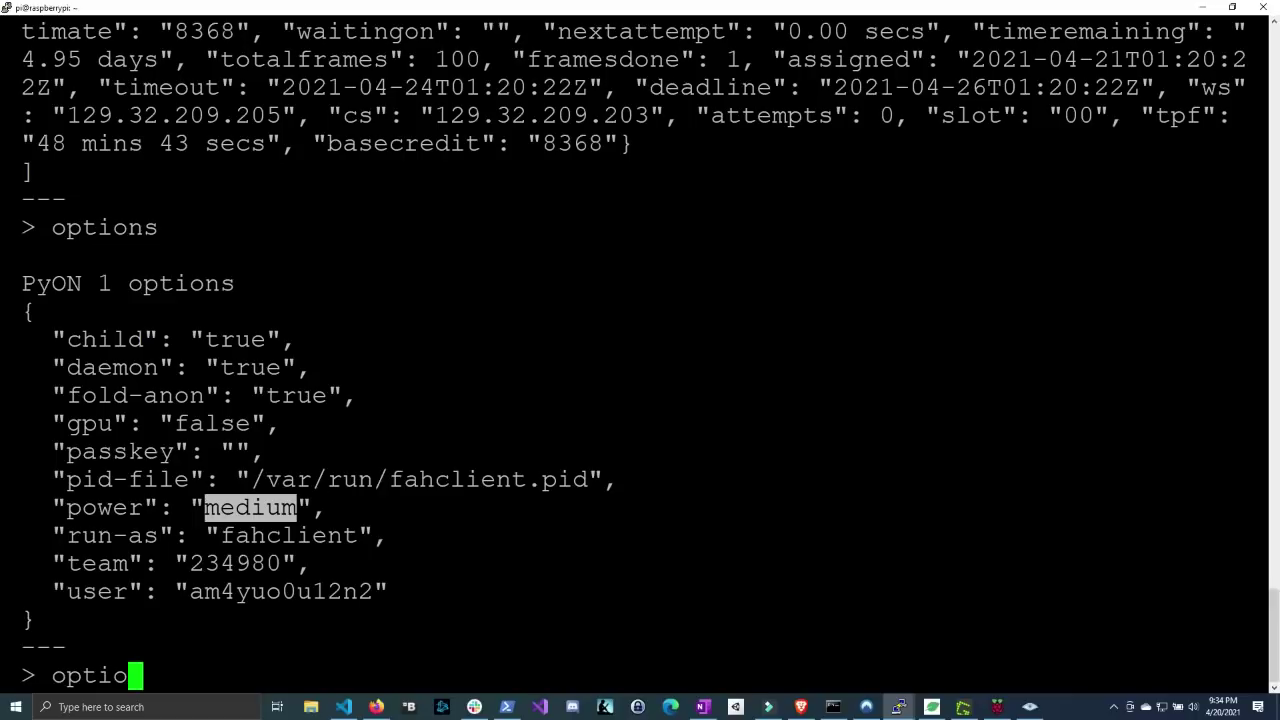
text(n power)
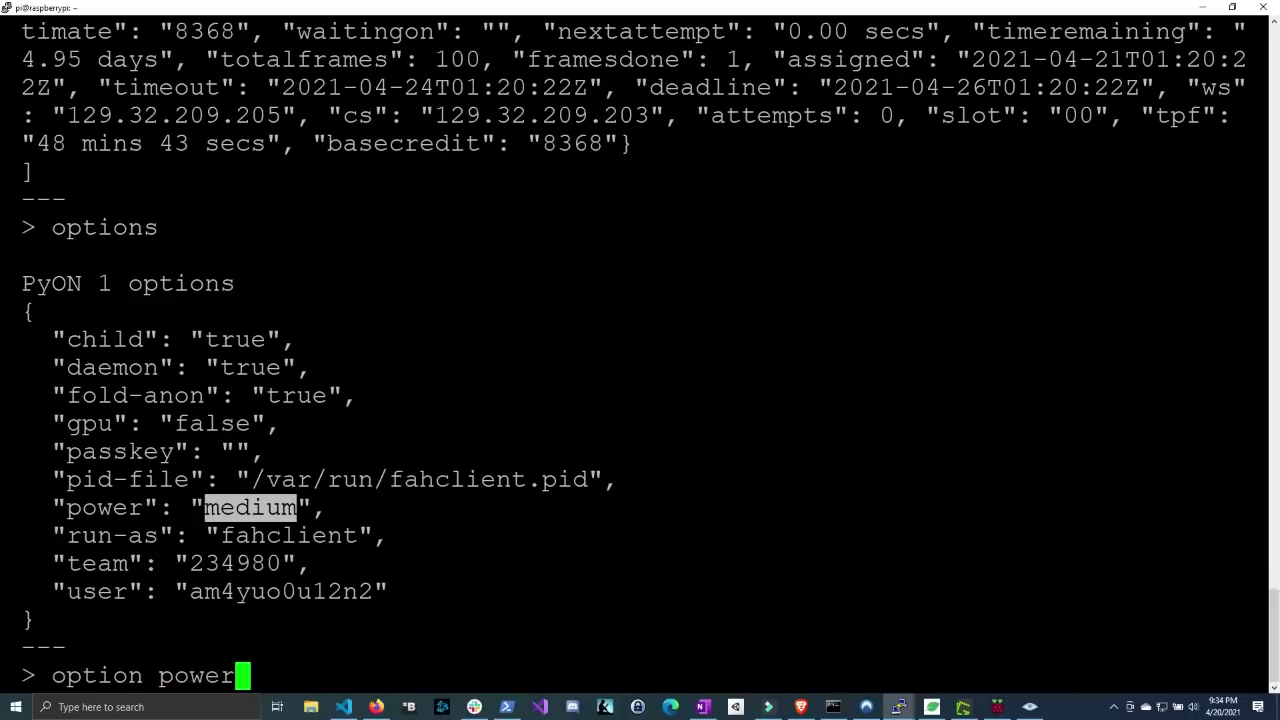
text( high)
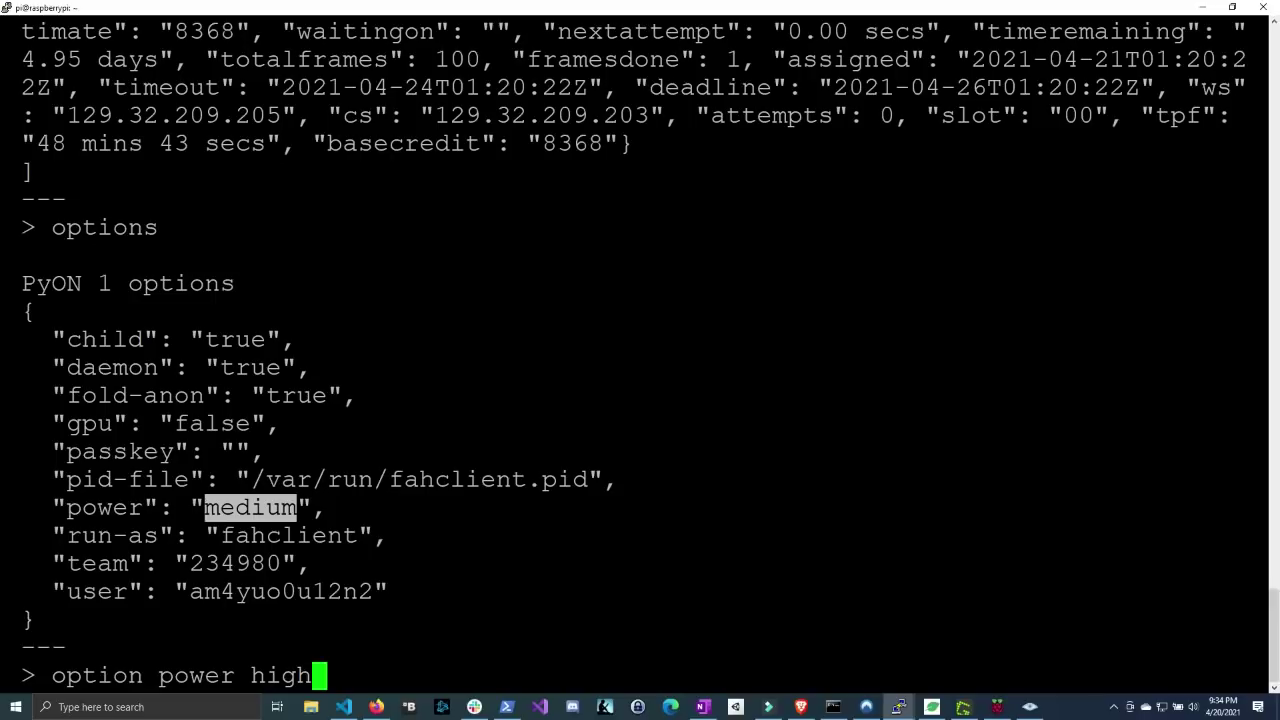
key(Return)
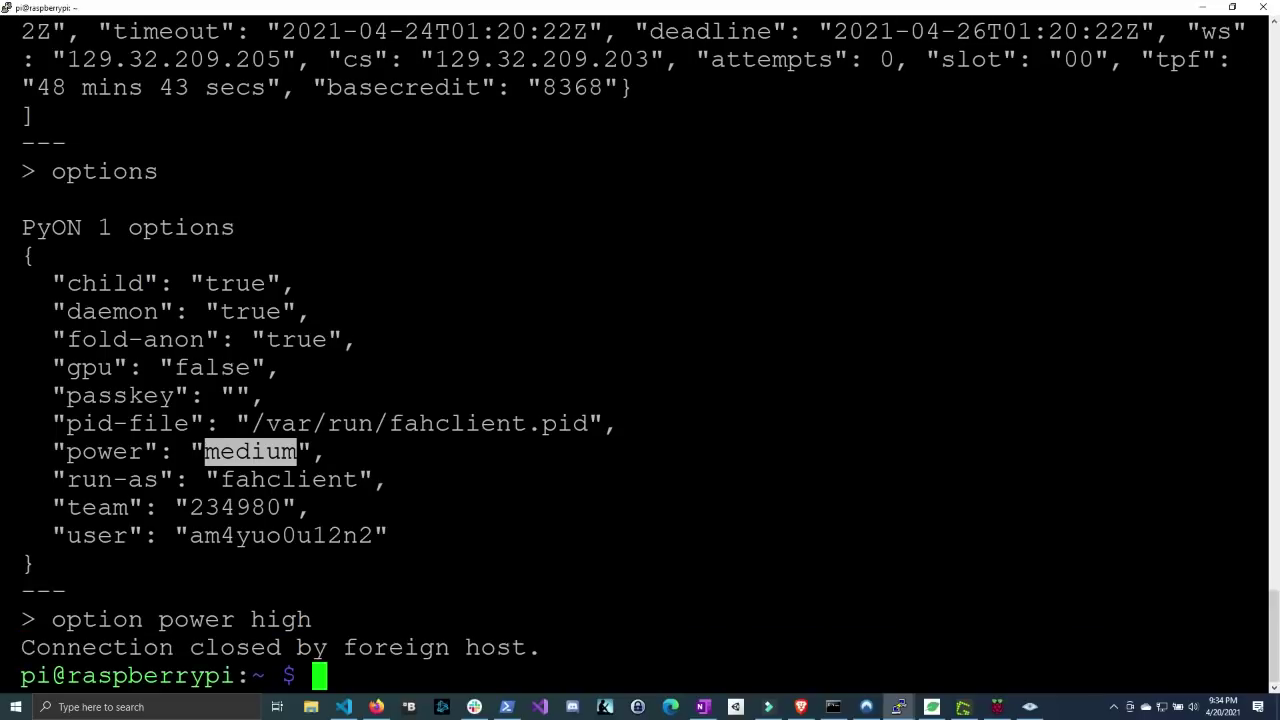
key(Up)
key(Return)
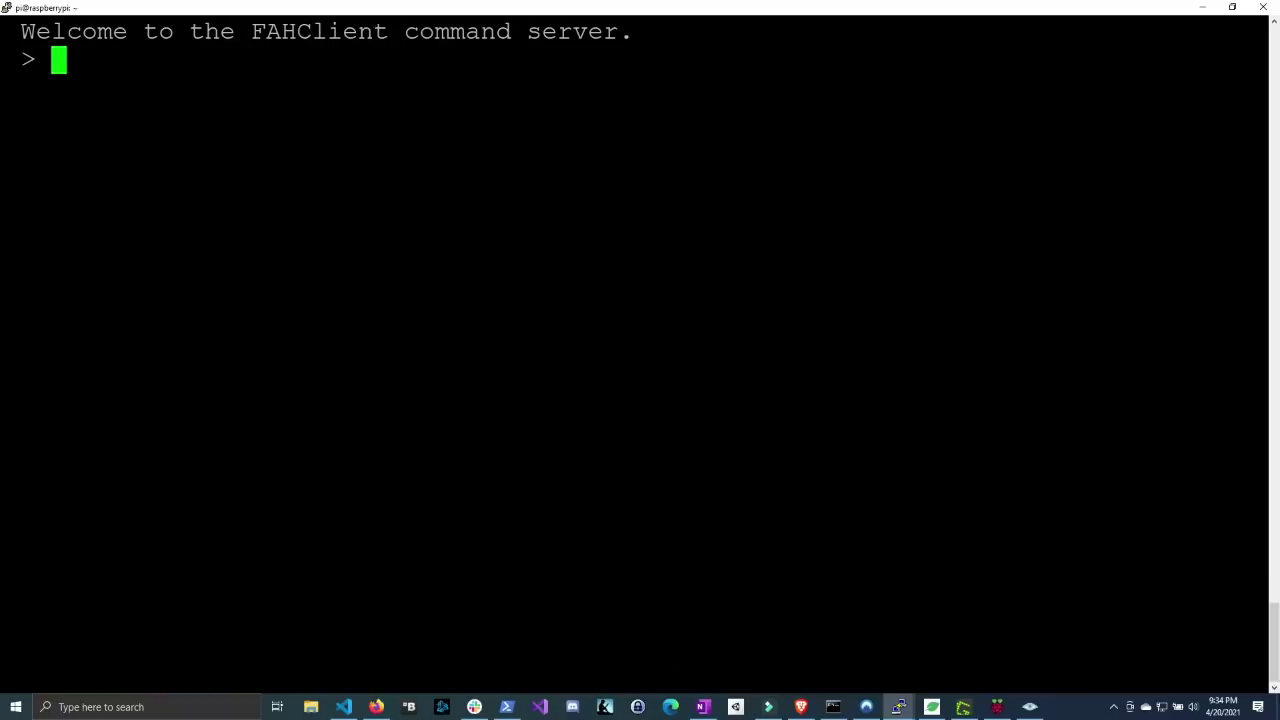
- List the options again at the reconnected prompt
text(option)
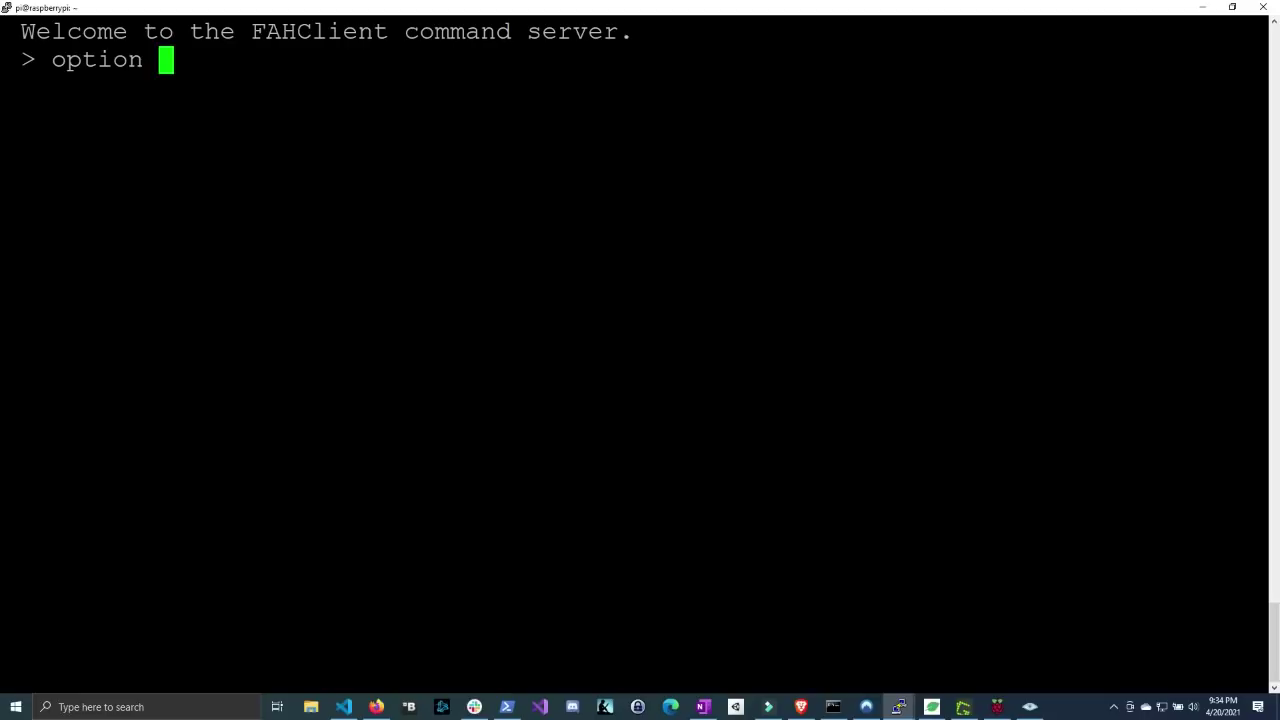
text( power)
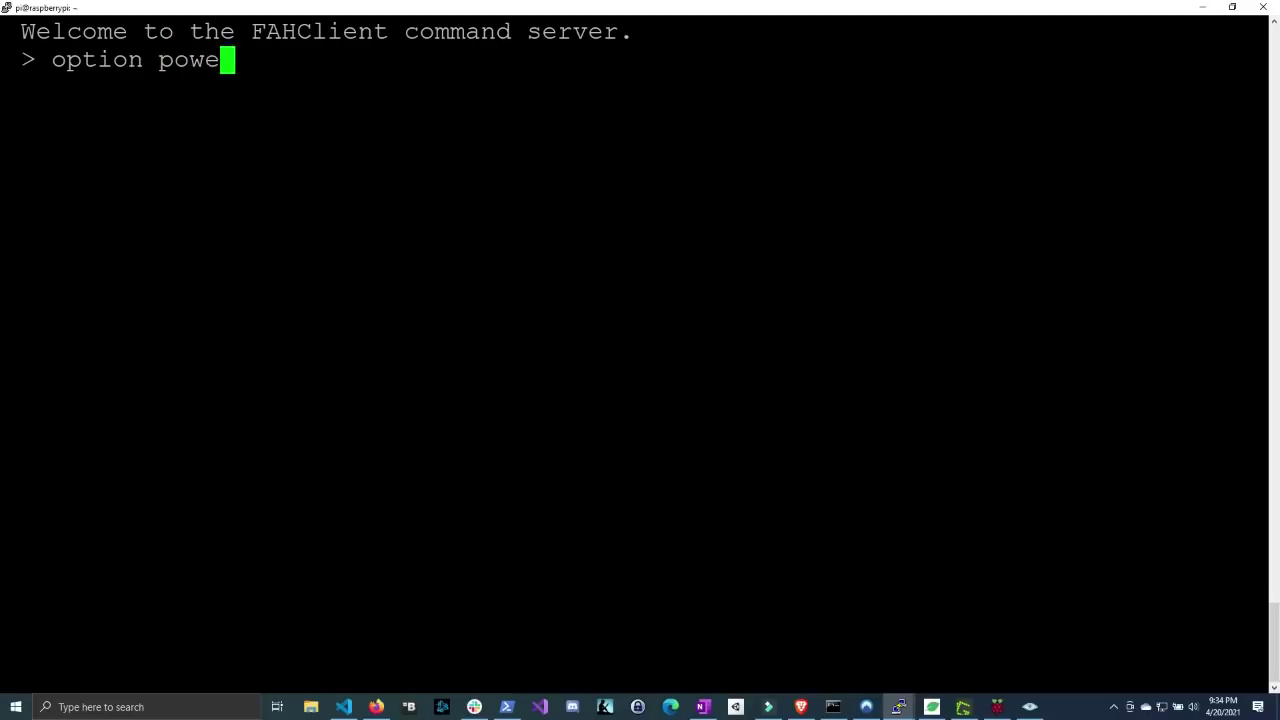
key(BackSpace)
key(BackSpace)
key(BackSpace)
key(BackSpace)
key(BackSpace)
key(BackSpace)
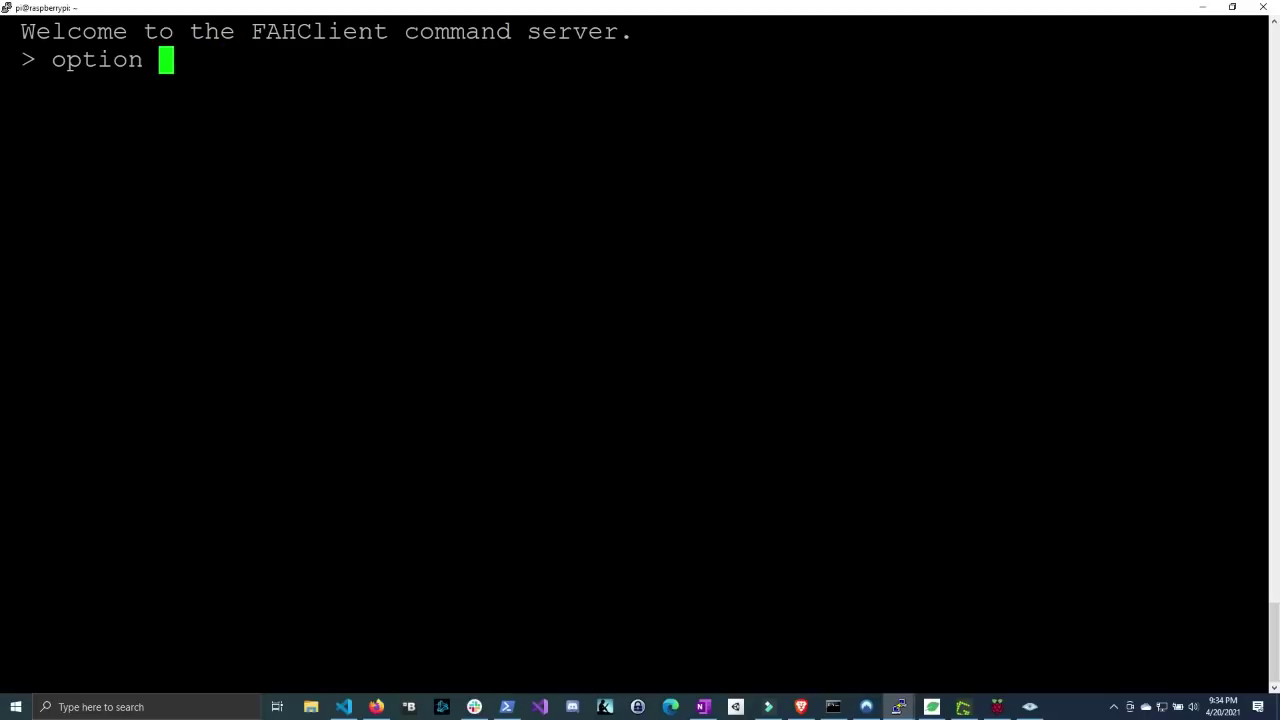
text(s)
key(Return)
key(Up)
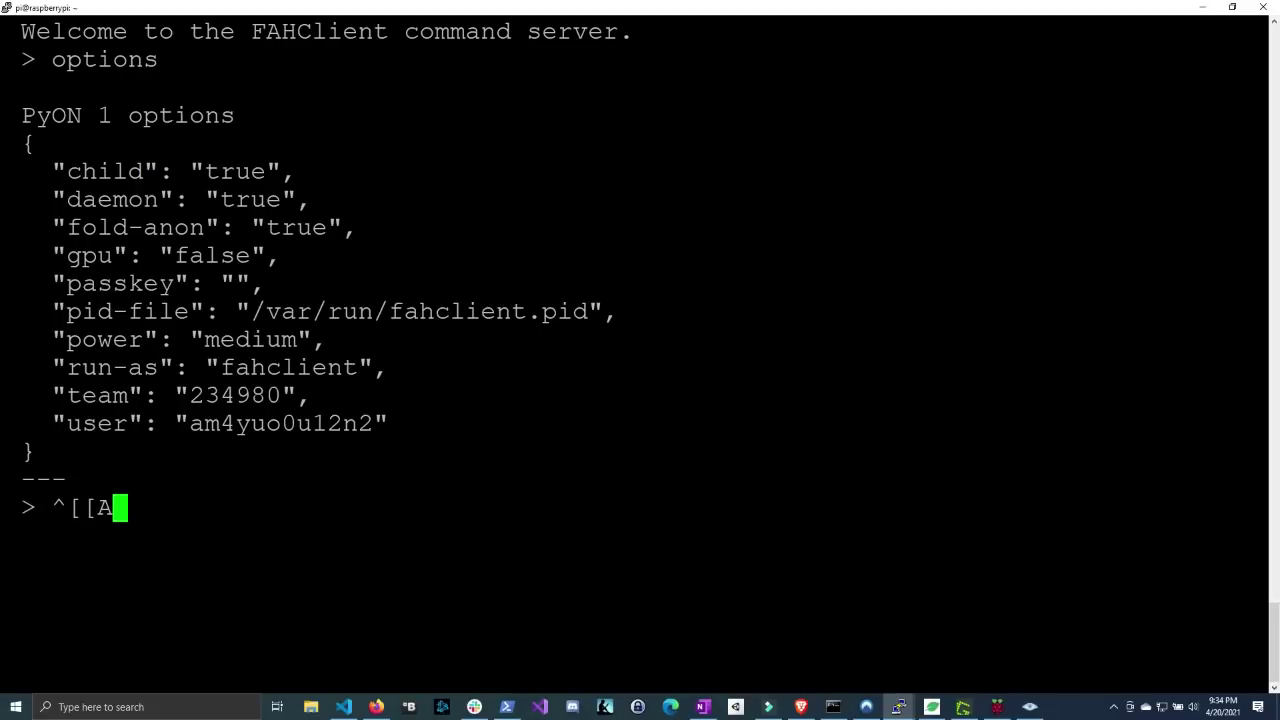
key(Up)
key(BackSpace)
key(BackSpace)
key(BackSpace)
key(BackSpace)
key(BackSpace)
key(BackSpace)
key(BackSpace)
key(BackSpace)
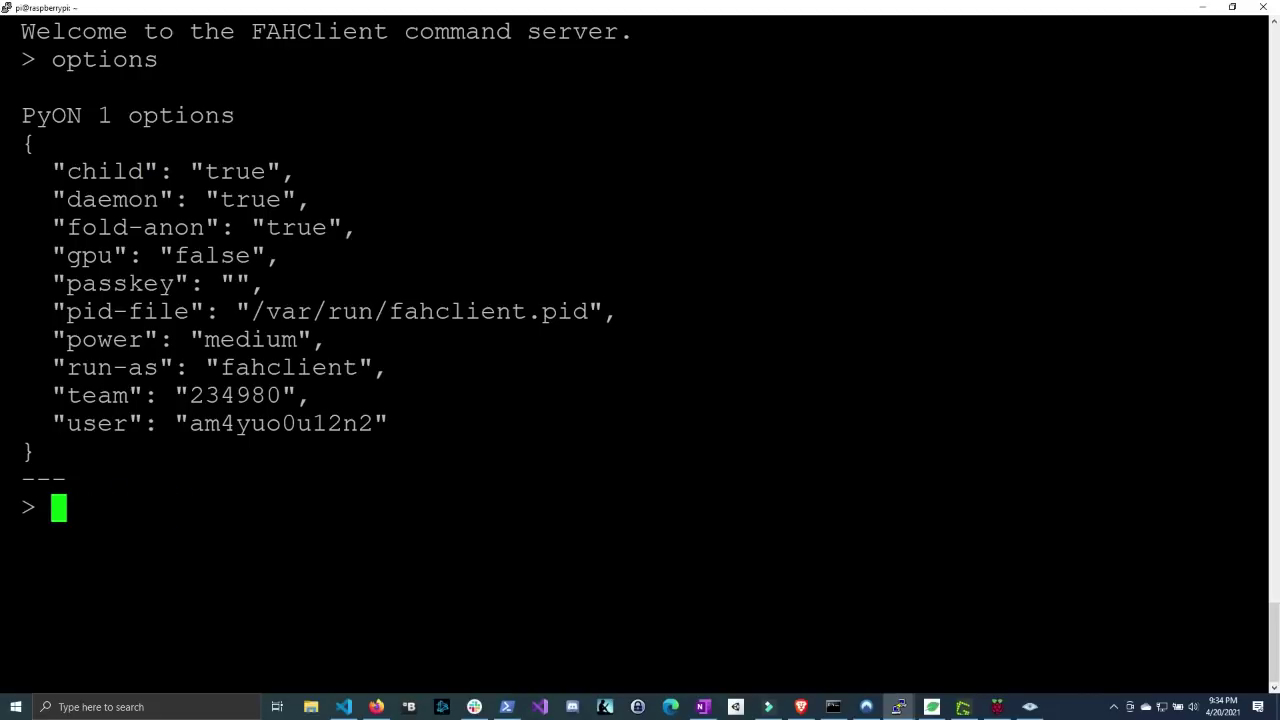
- Set the power option to full with 'option power full'
text(option power)
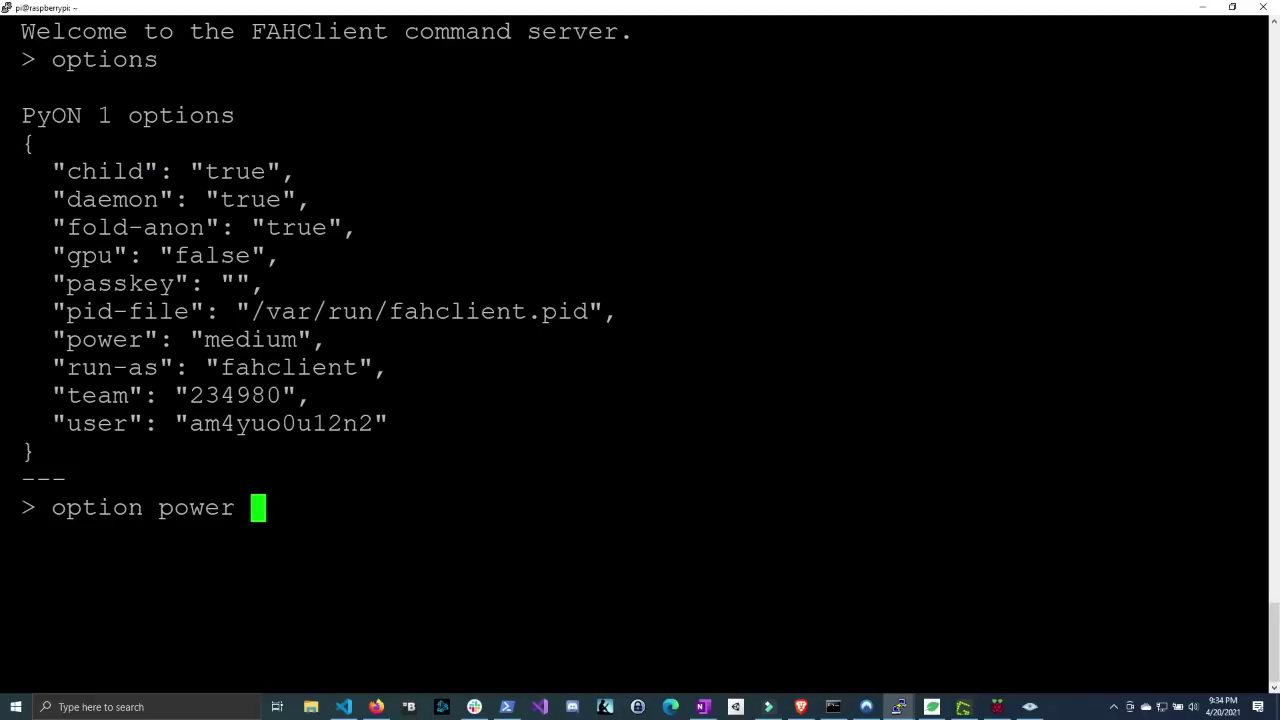
text( ")
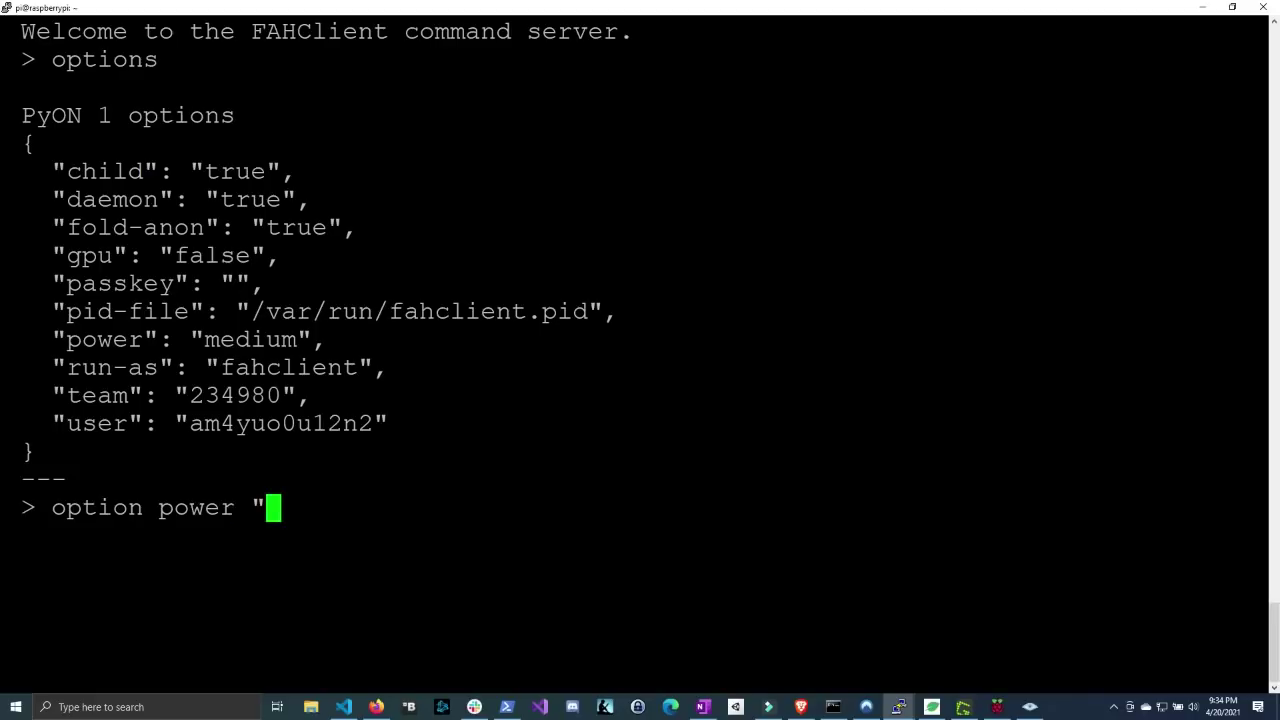
text(high")
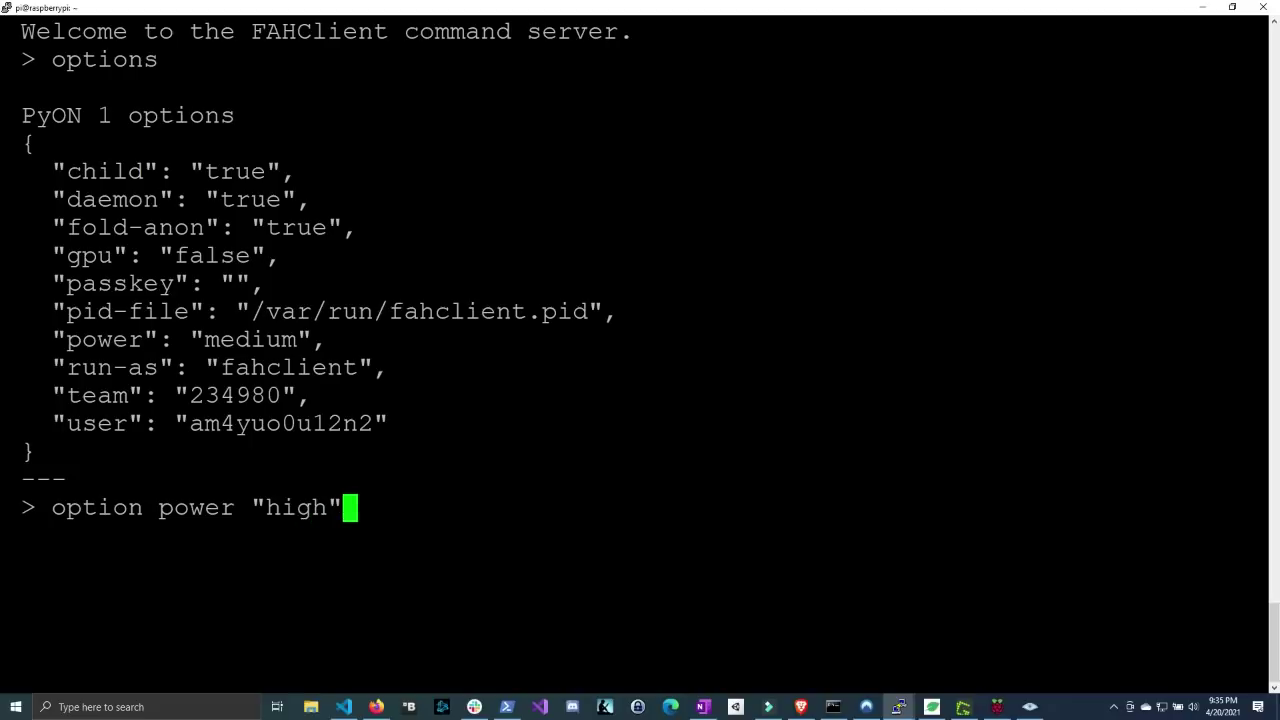
key(BackSpace)
key(BackSpace)
key(BackSpace)
key(BackSpace)
key(BackSpace)
key(BackSpace)
text(full)
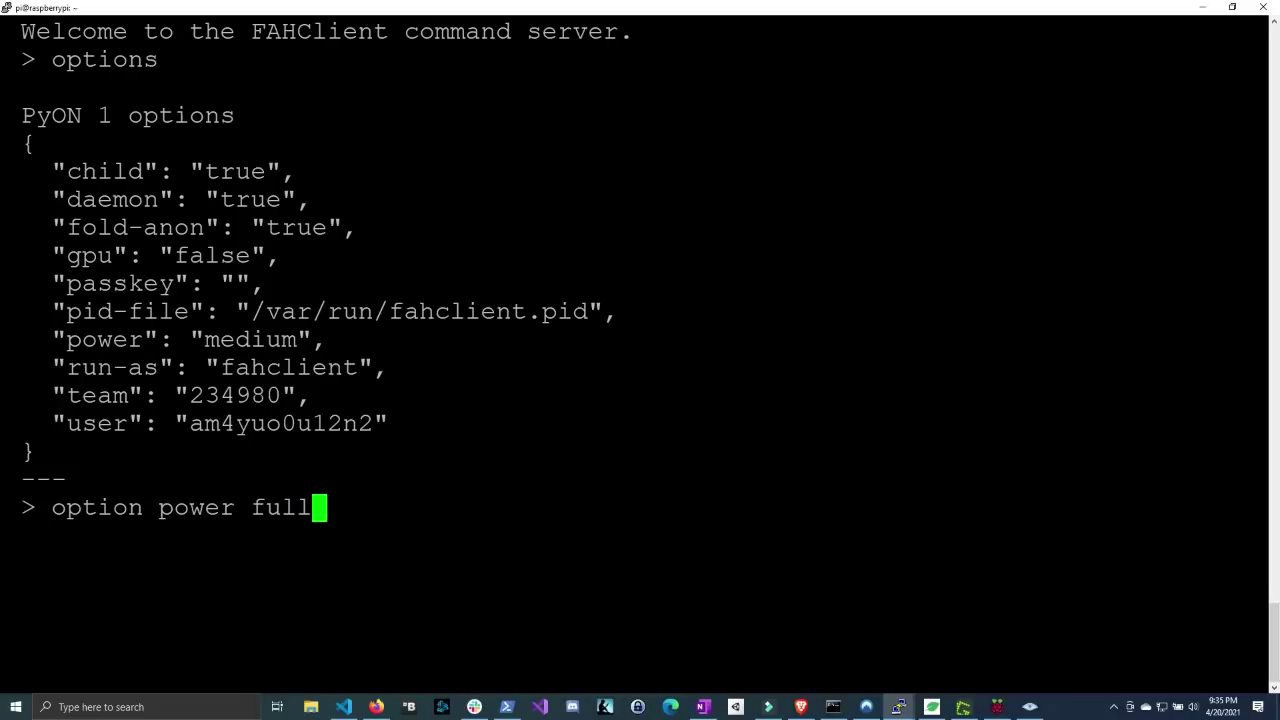
key(Return)
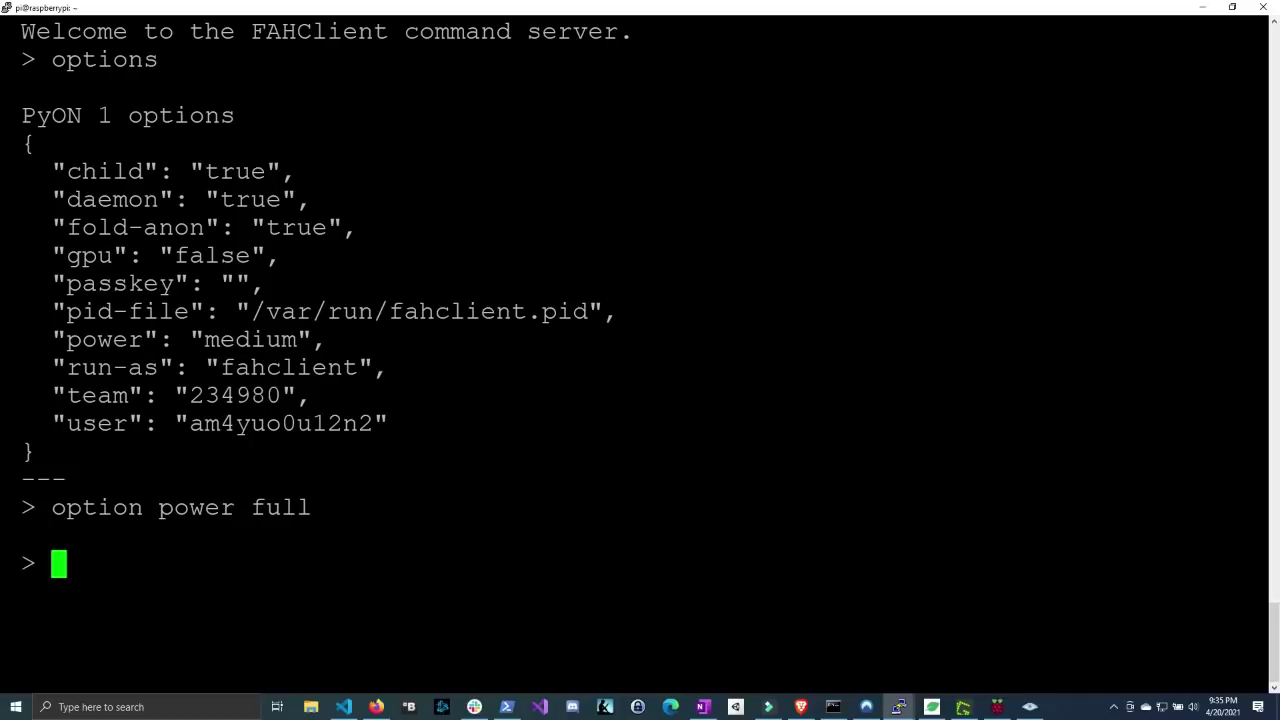
- List the options to confirm power now reads full
key(Up)
key(Up)
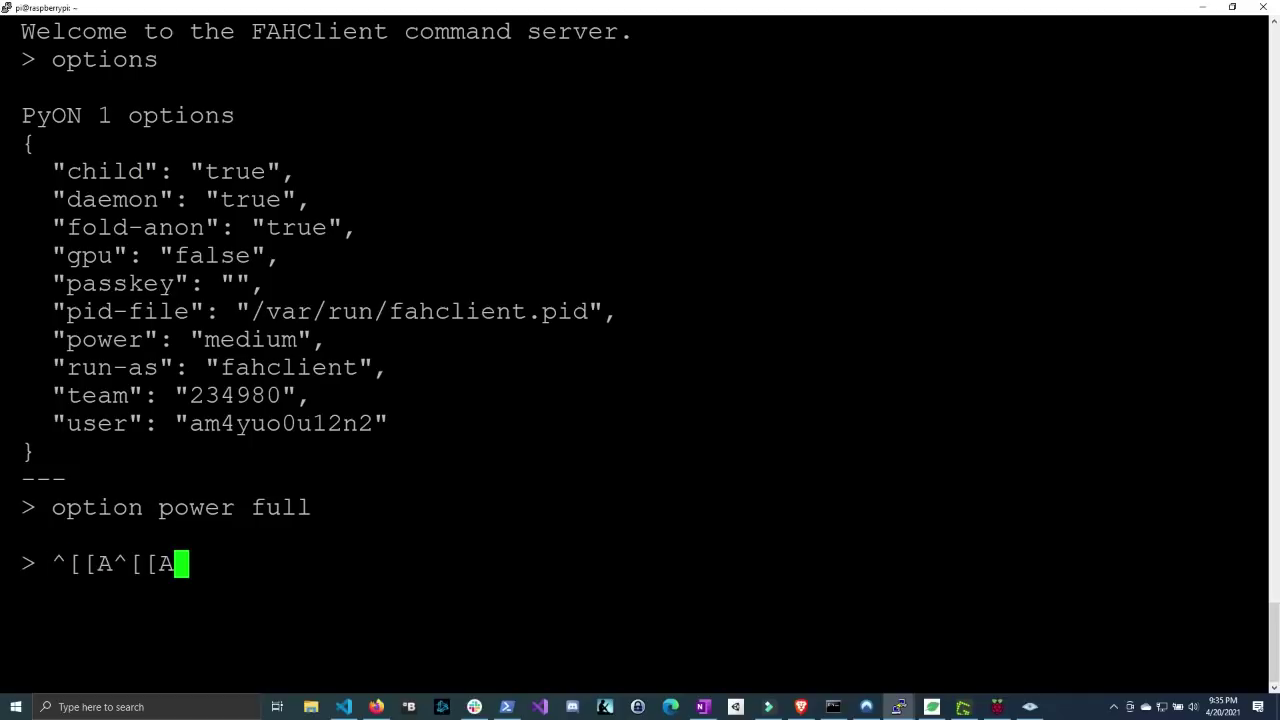
key(BackSpace)
key(BackSpace)
key(BackSpace)
key(BackSpace)
key(BackSpace)
key(BackSpace)
key(BackSpace)
key(BackSpace)
text(o)
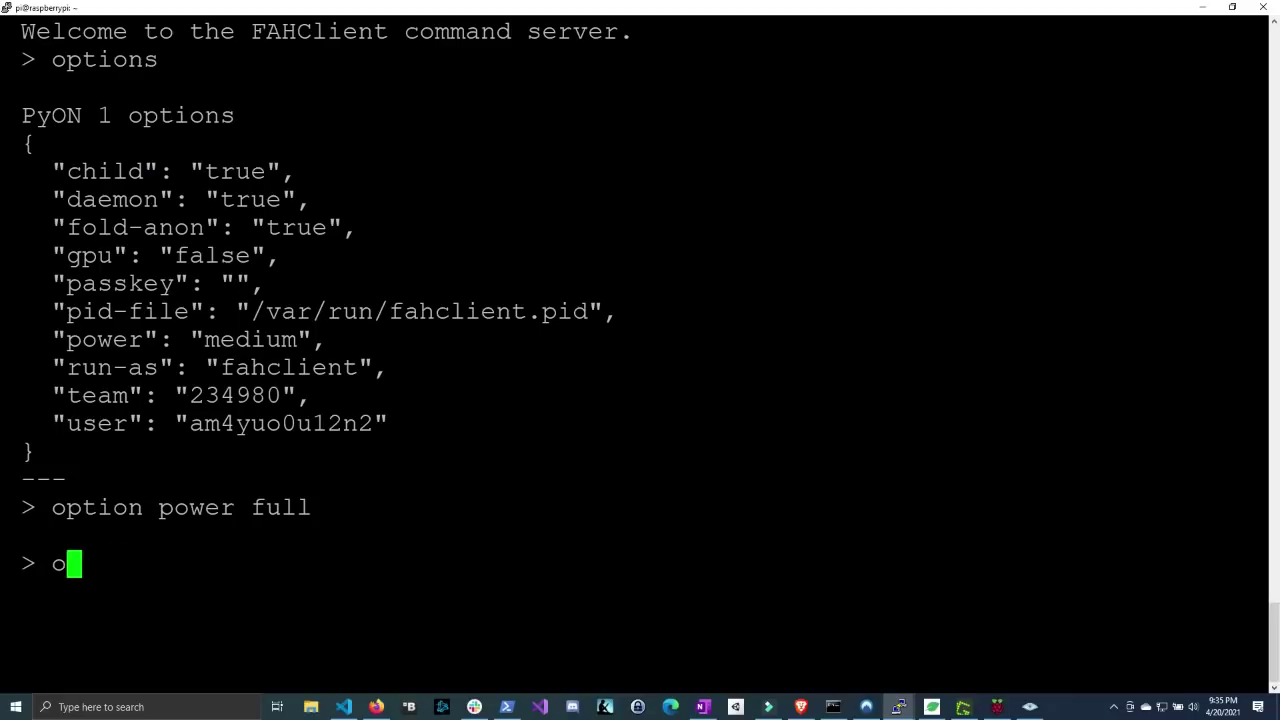
text(ptions)
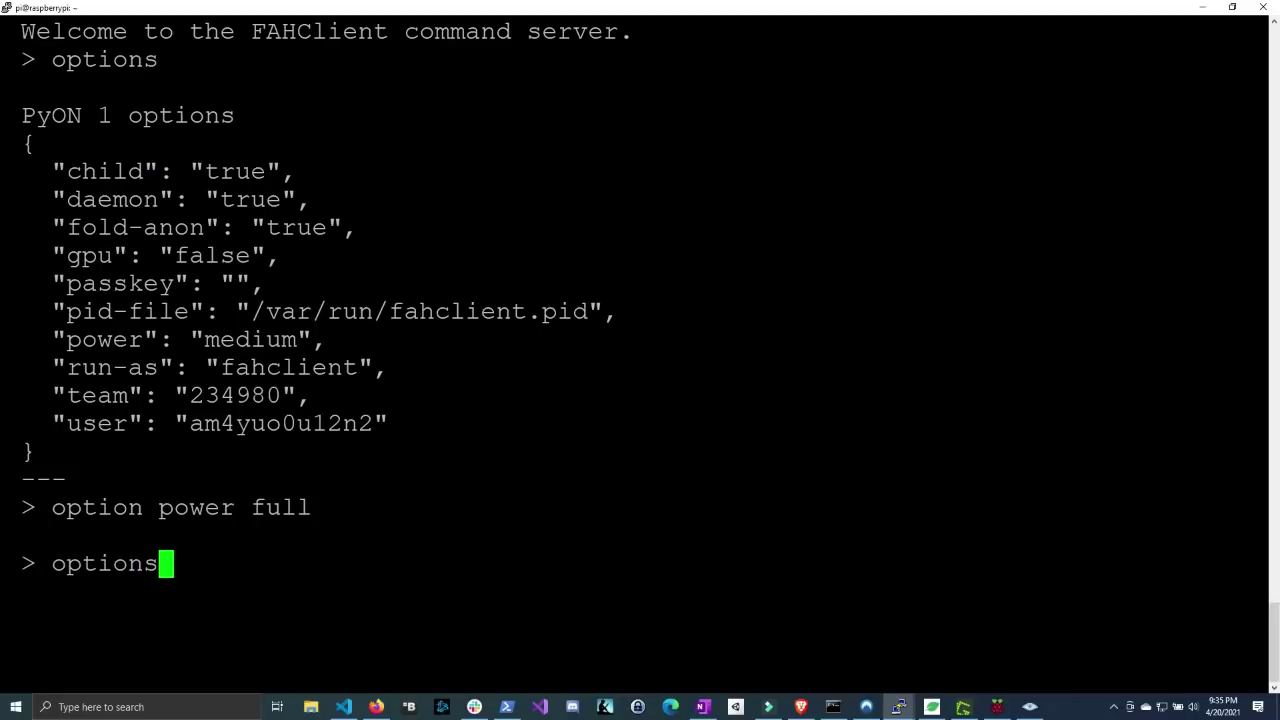
key(Return)
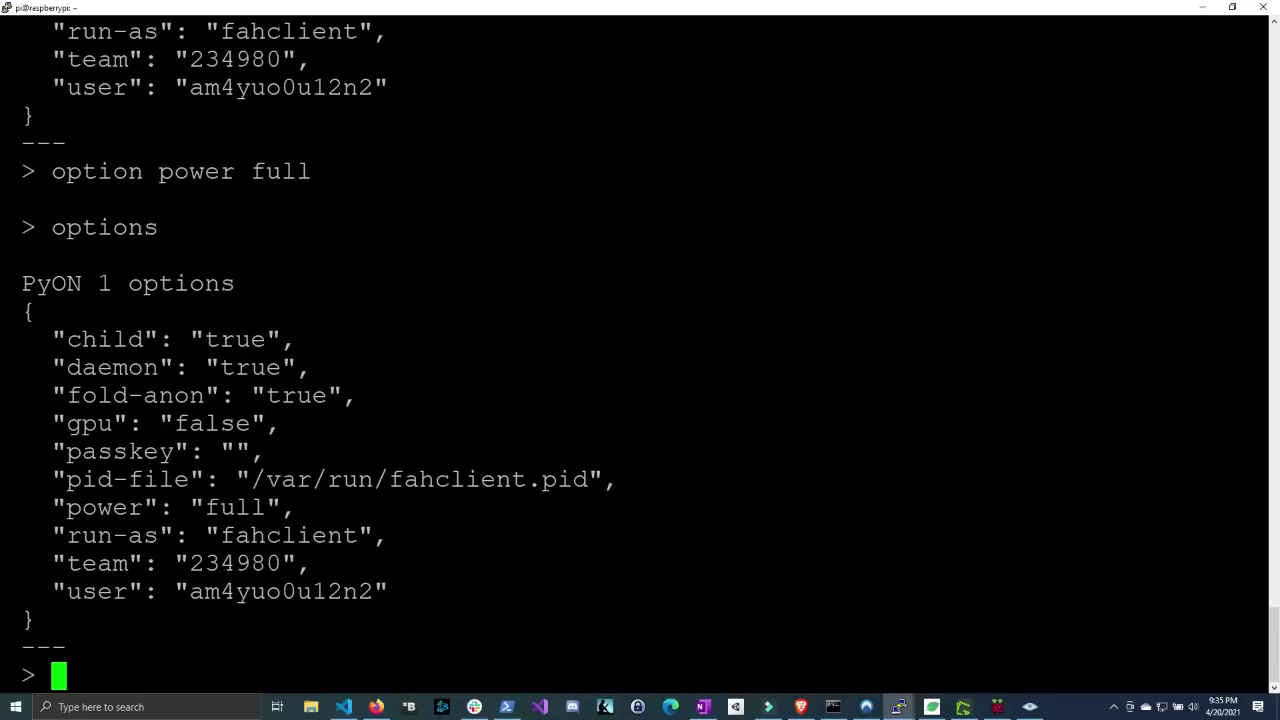
- Save the client settings and quit the command server session
text(quit)
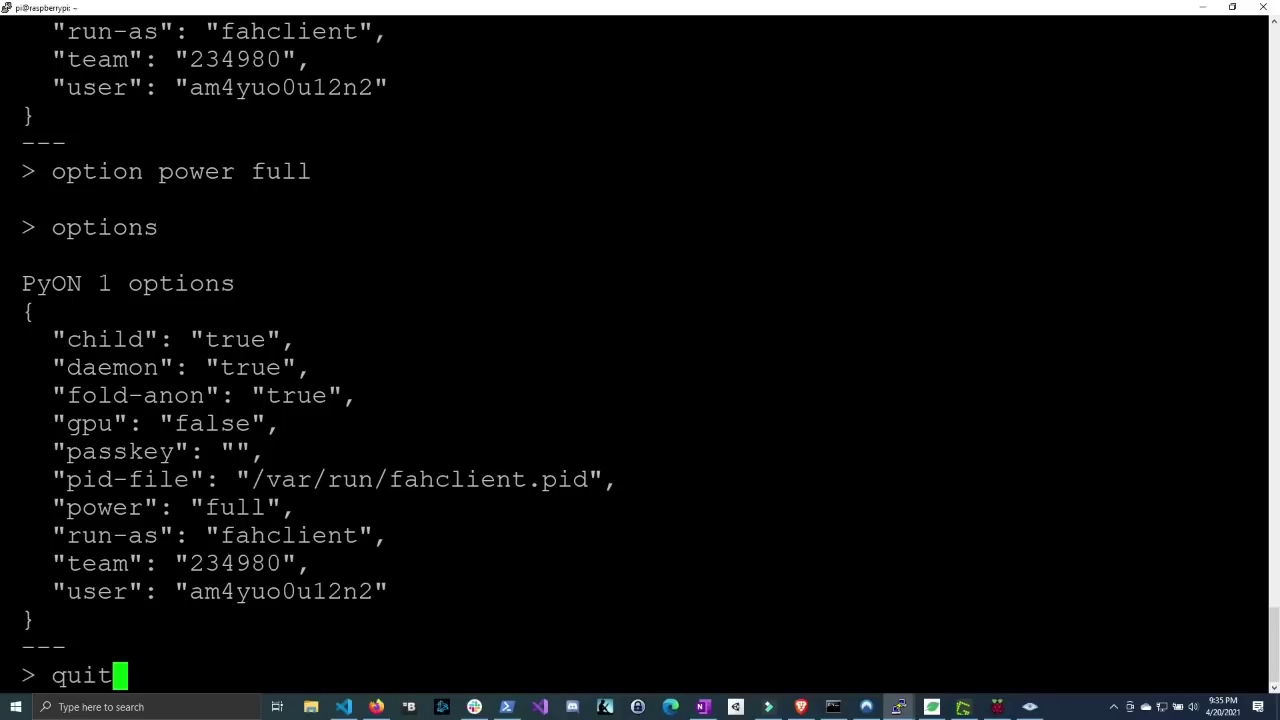
key(BackSpace)
key(BackSpace)
key(BackSpace)
key(BackSpace)
text(save)
key(Return)
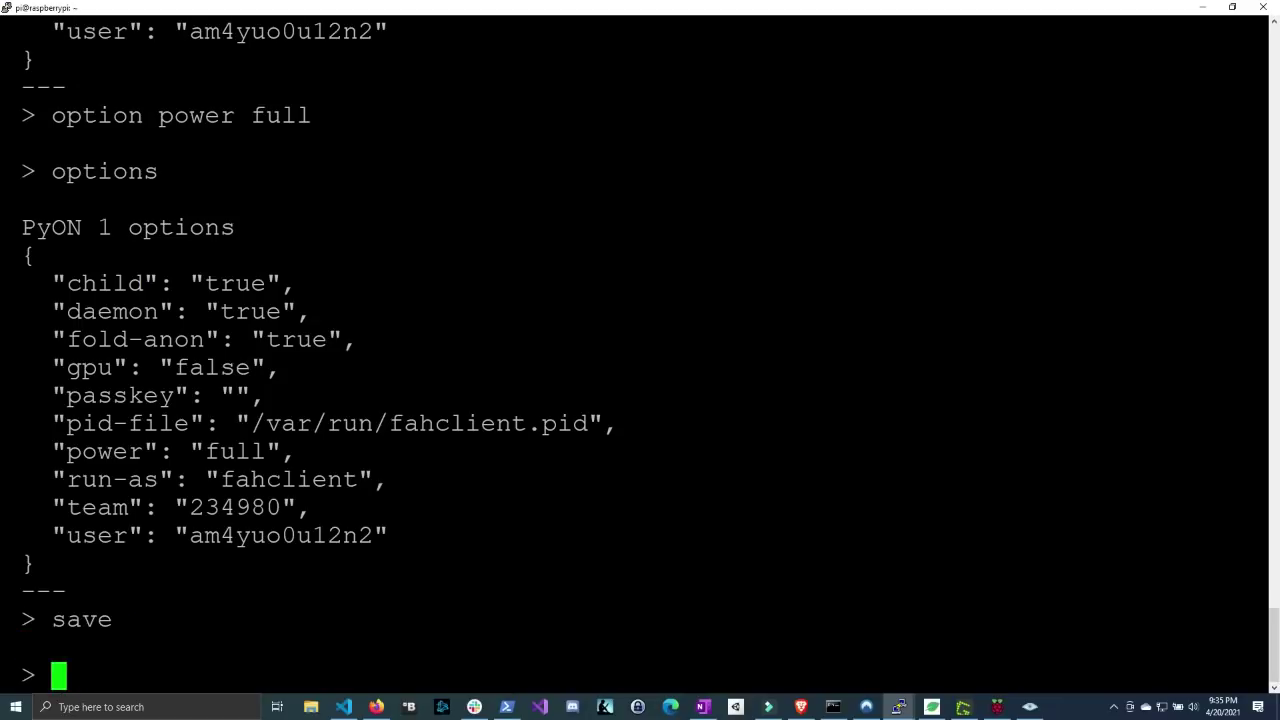
text(quit)
key(Return)
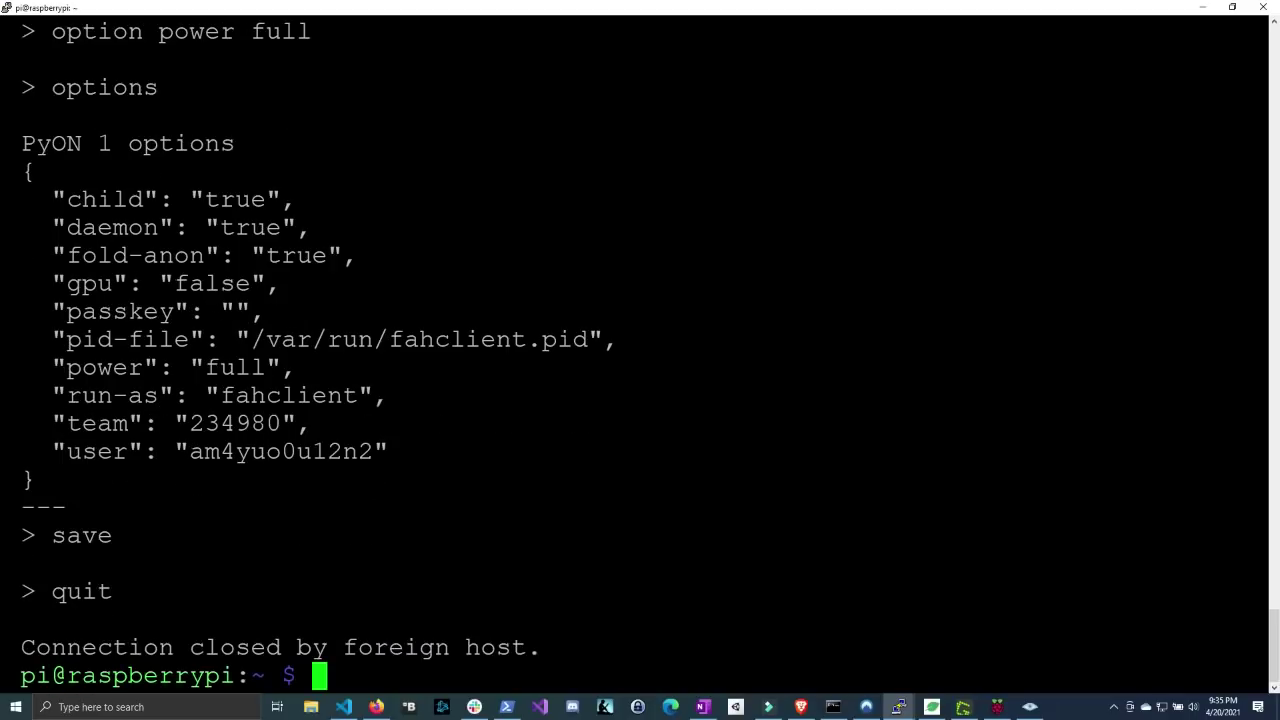
- Reconnect to localhost 36330 and verify options show power full, the configured user and team 234980
key(Up)
key(Up)
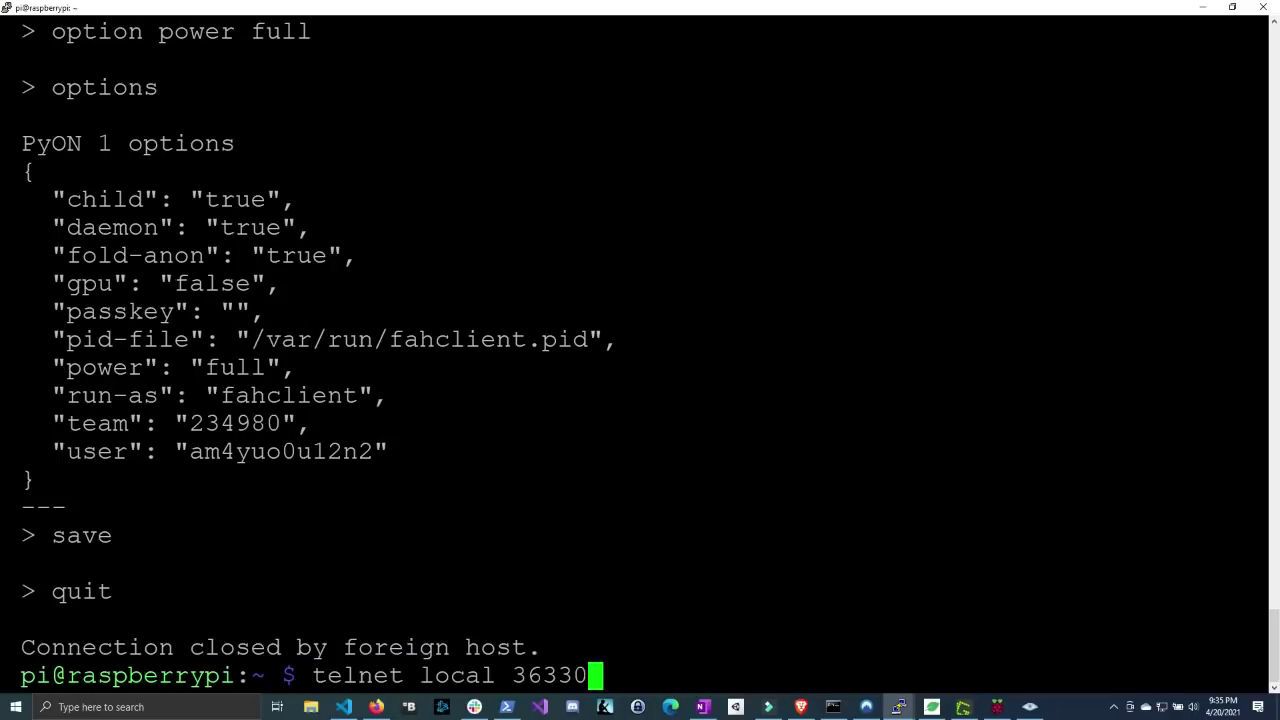
key(Down)
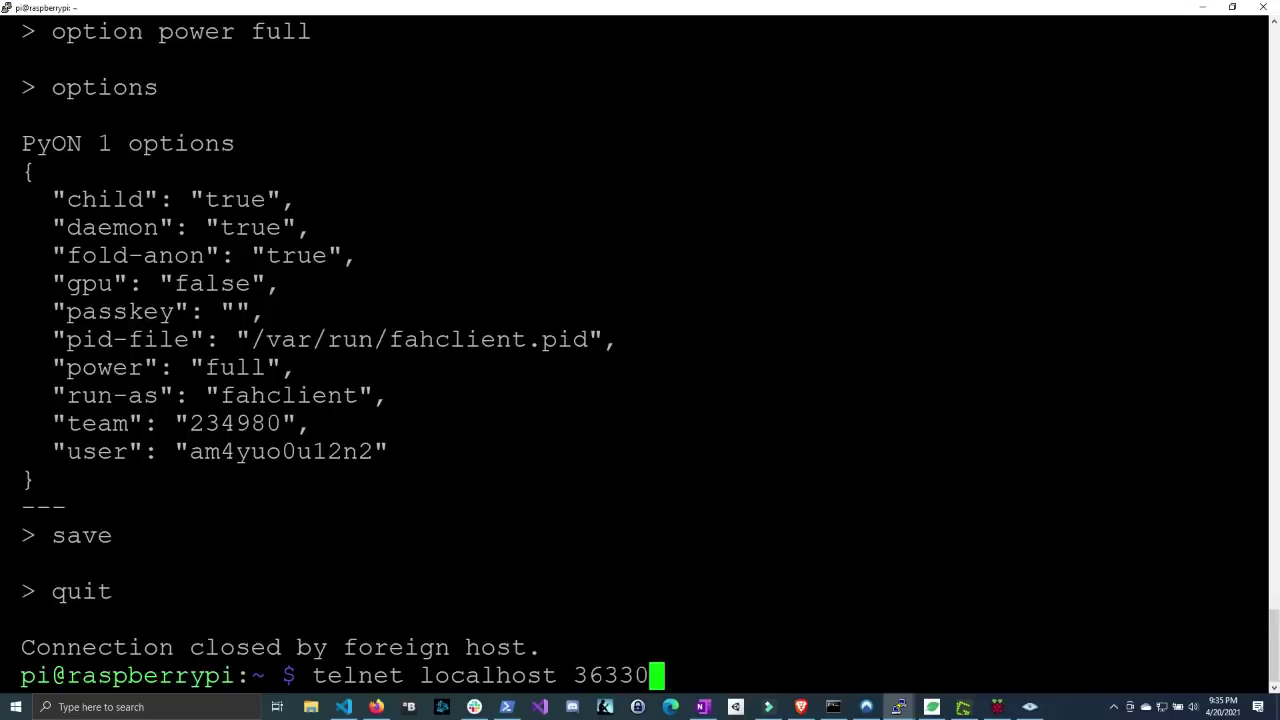
key(Return)
text(options)
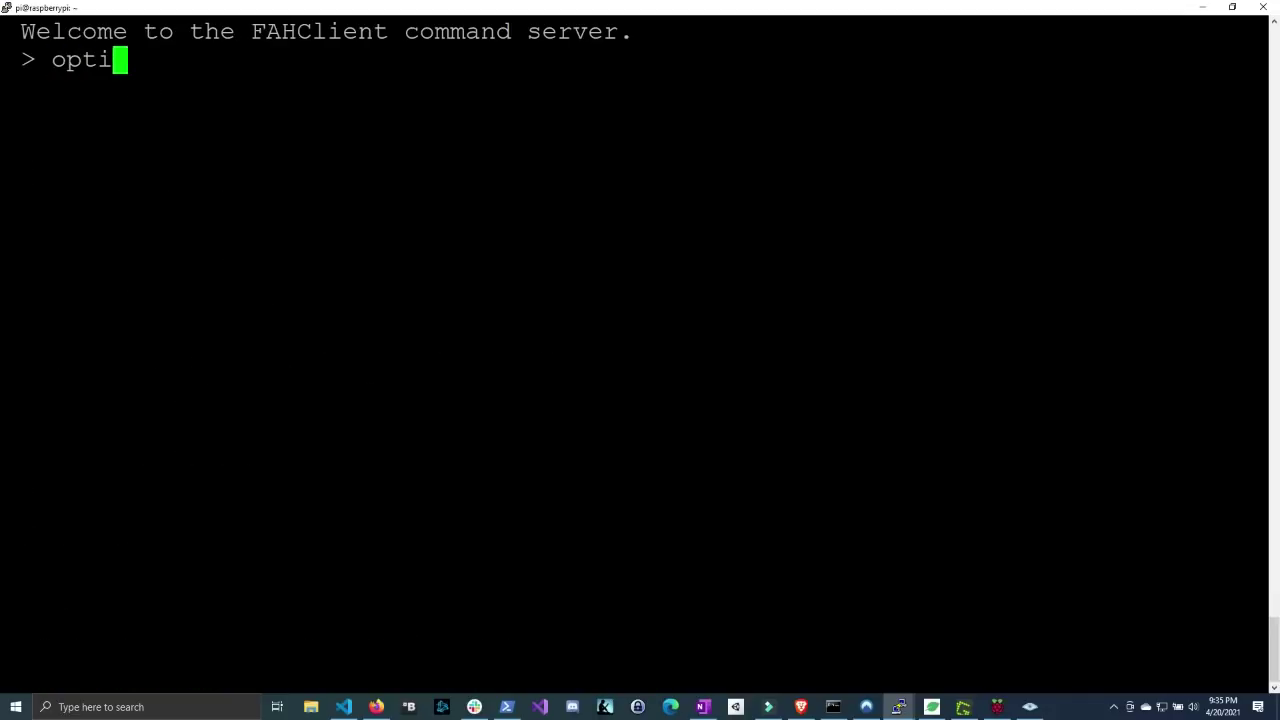
key(Return)
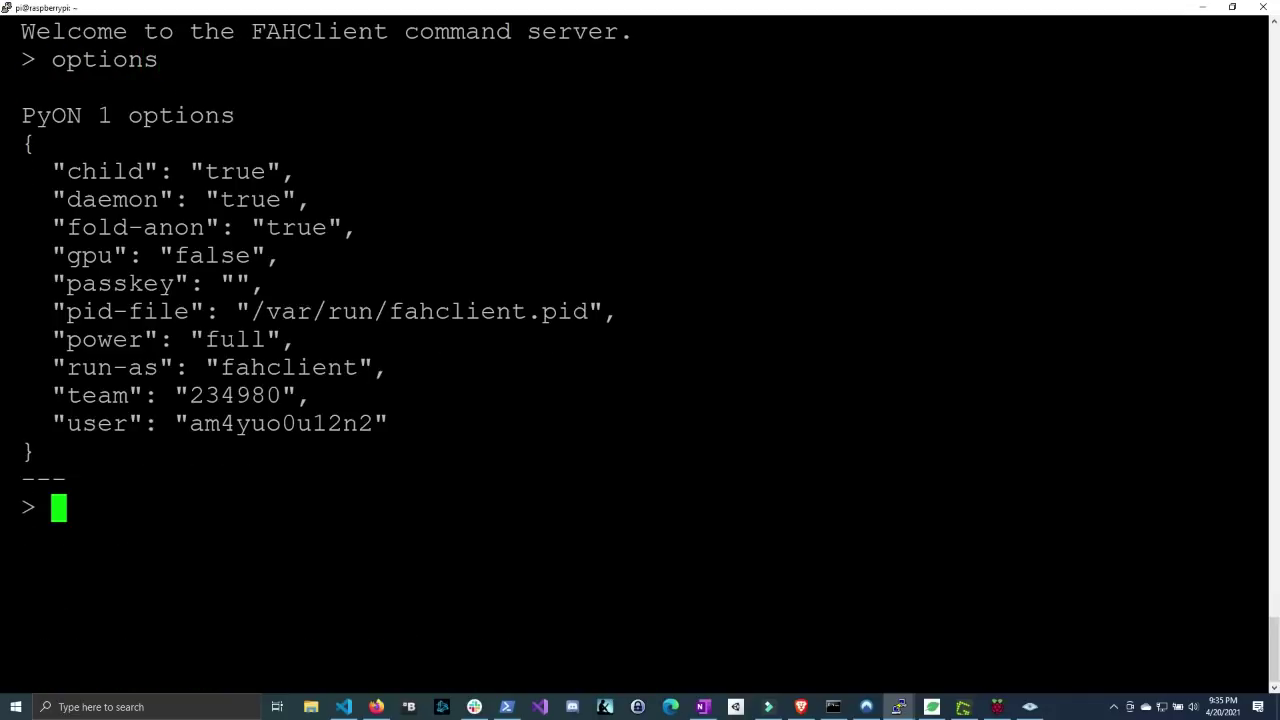
drag(206, 340, 257, 340)
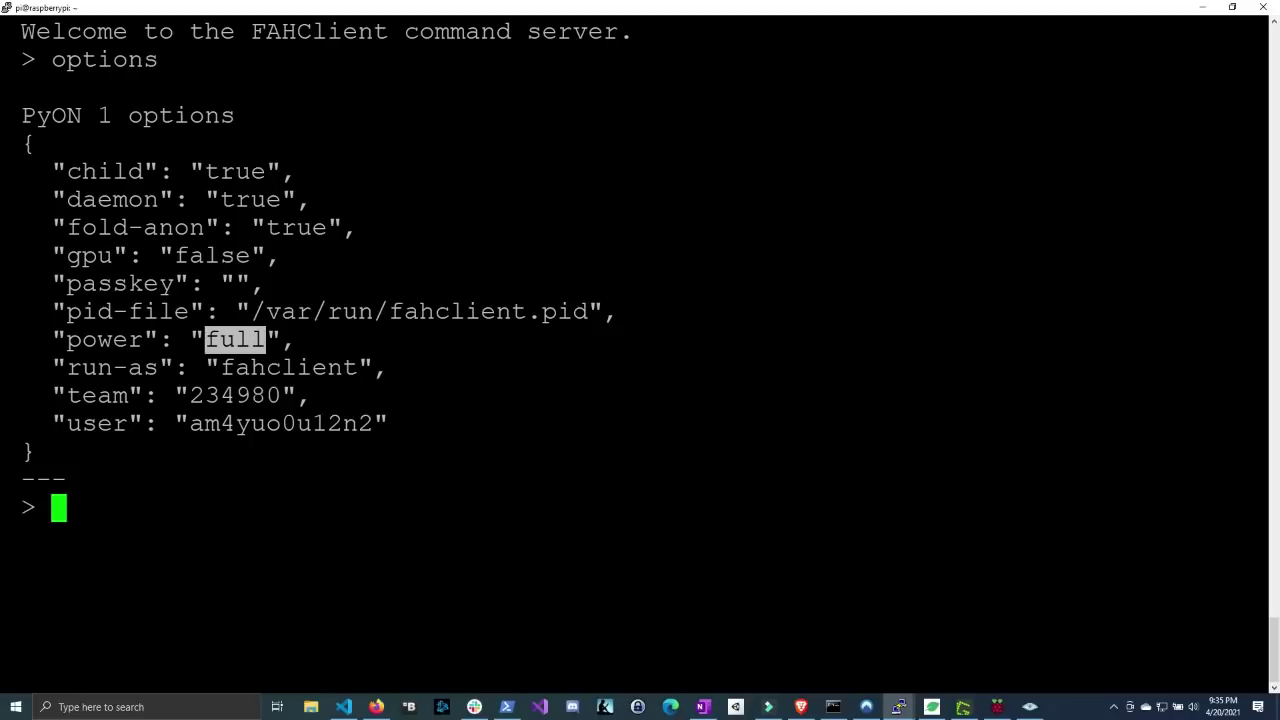
drag(67, 424, 372, 424)
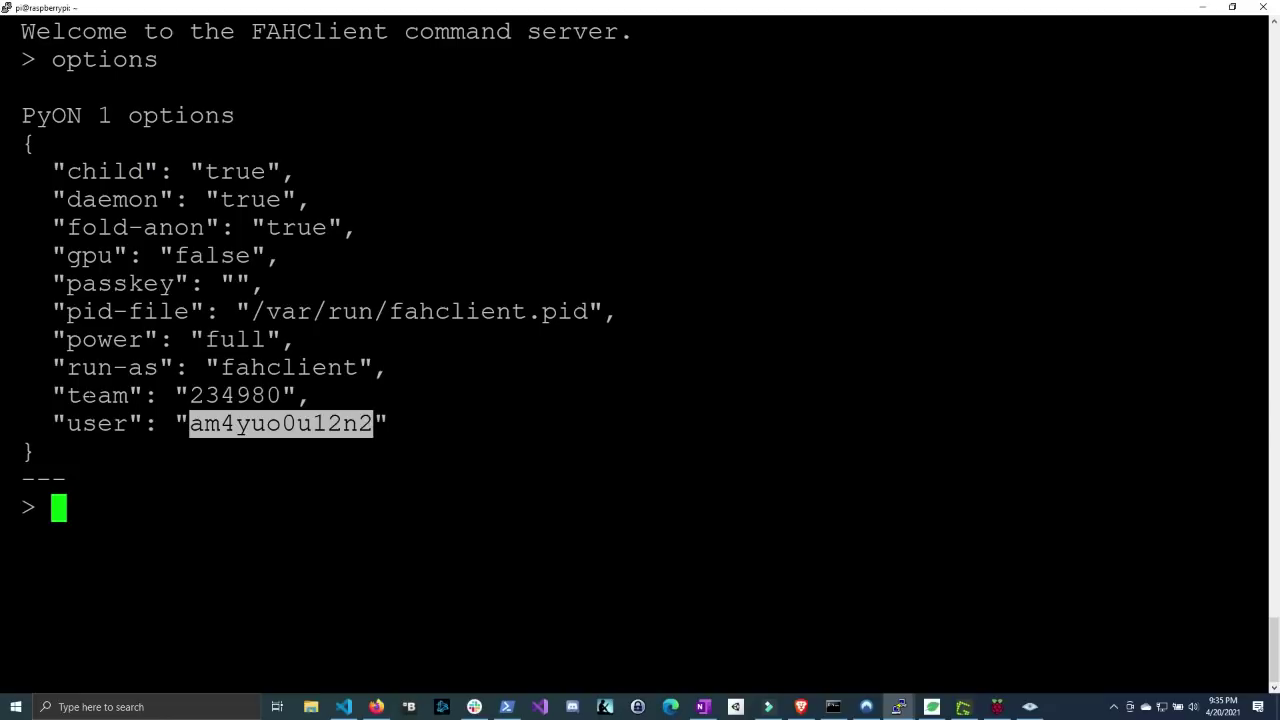
drag(67, 396, 269, 400)
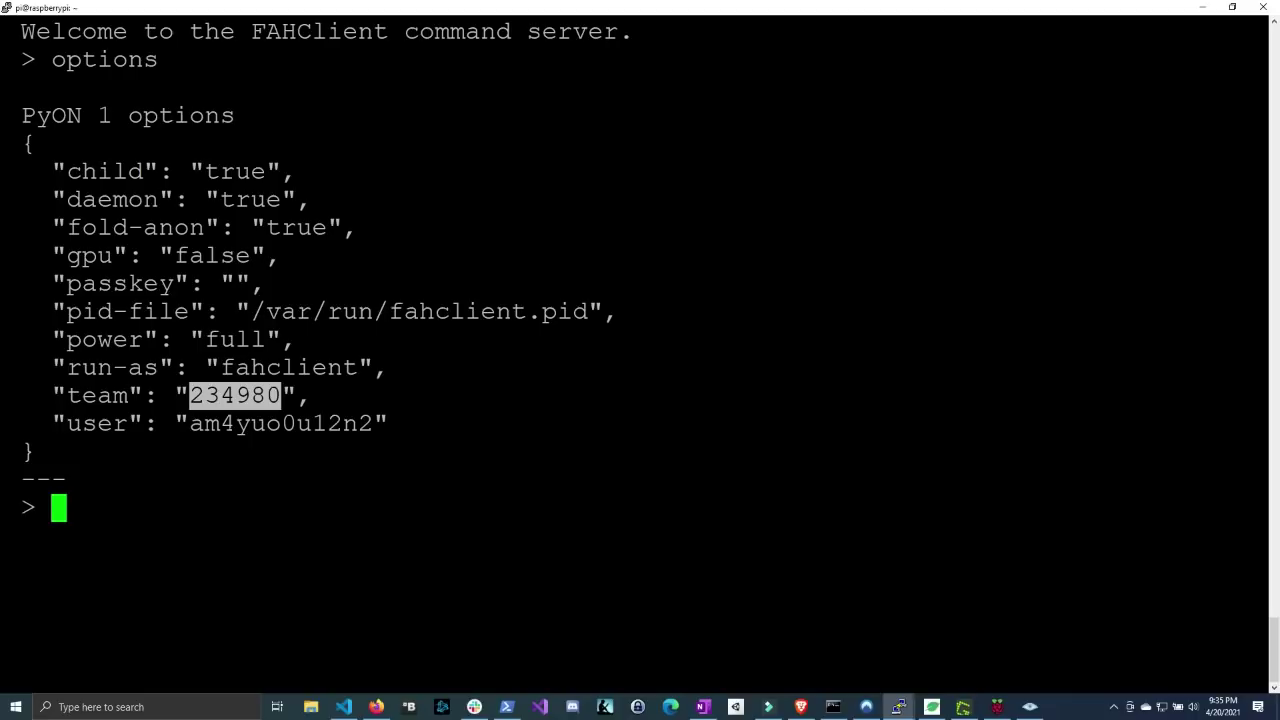